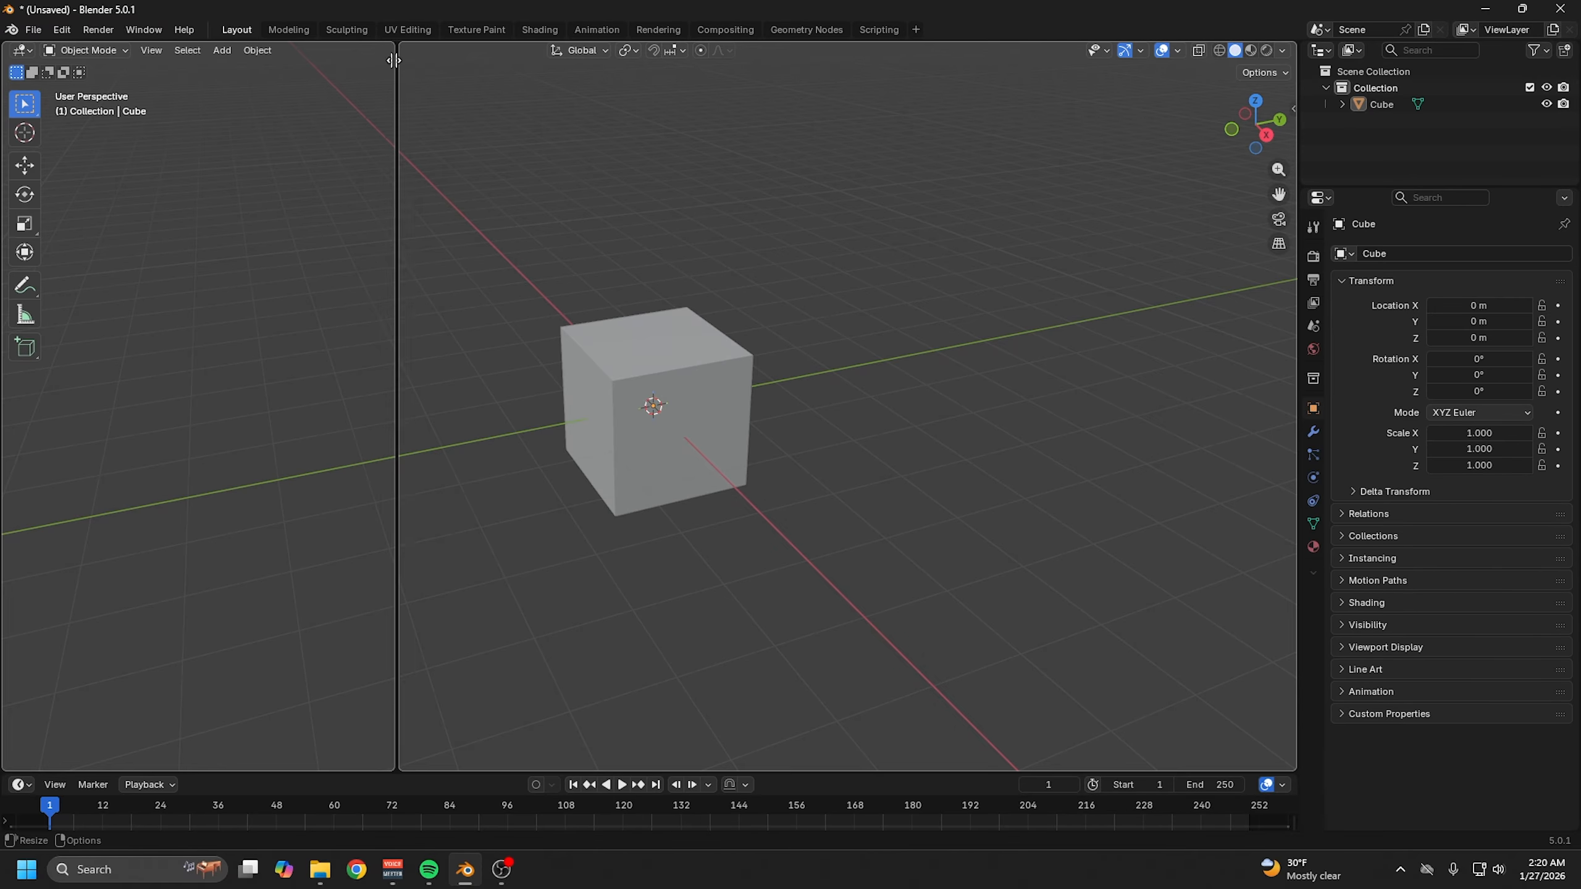
# - Adjust the split between the two editor areas and load the abstract teal-and-white Unsplash JPG from D:\Pictures into the Image Texture node
pyautogui.moveTo(394, 61); pyautogui.dragTo(404, 60)
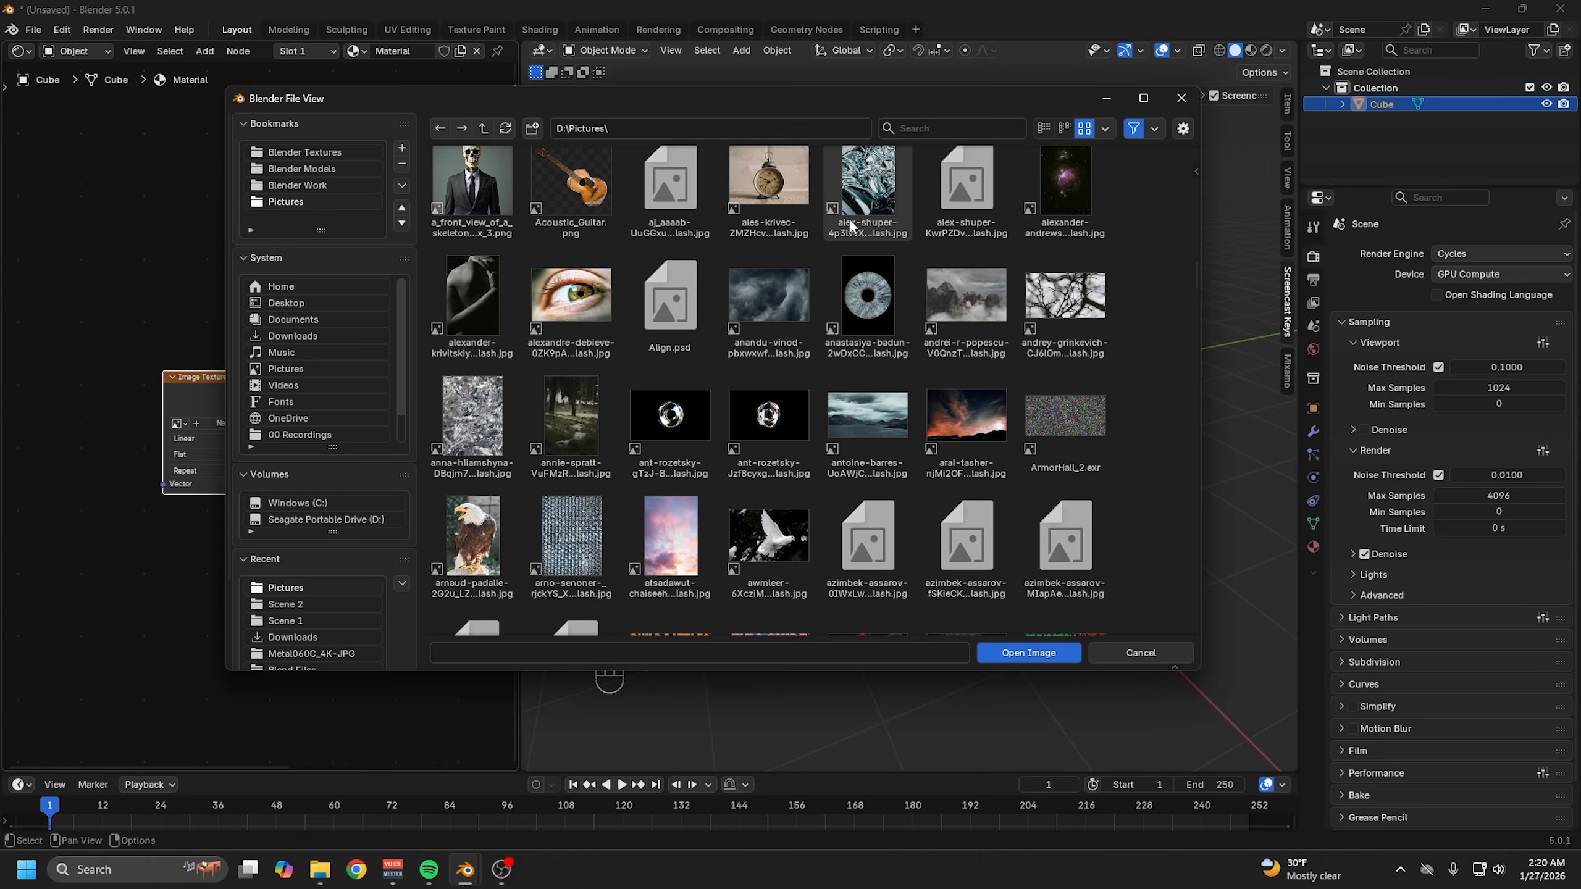
pyautogui.scroll(3, 891, 243)
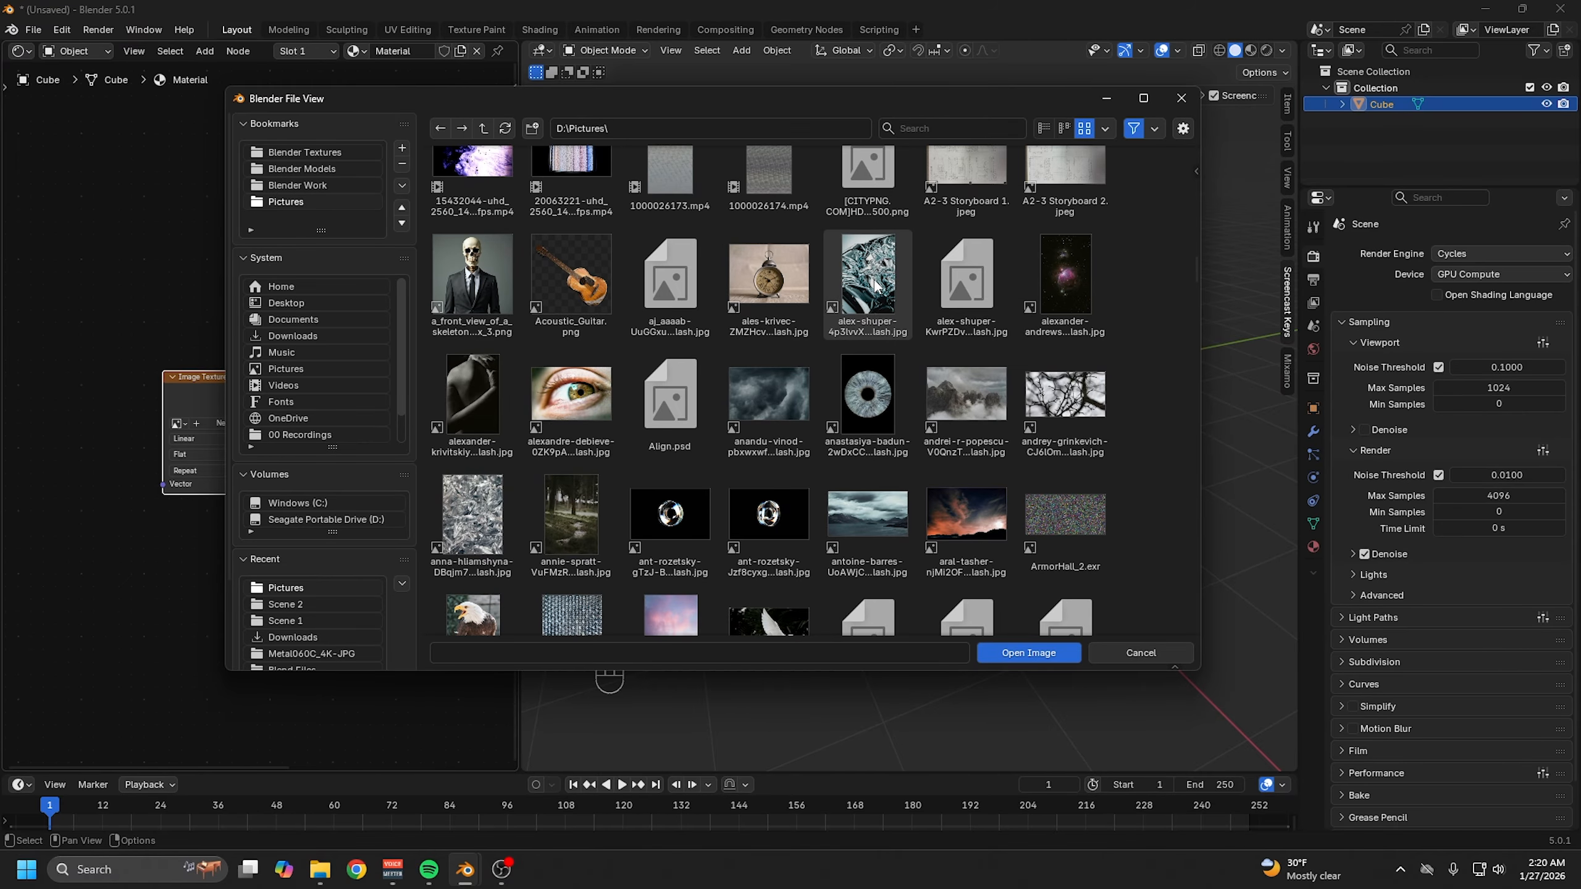
pyautogui.doubleClick(876, 268)
pyautogui.scroll(5, 328, 489)
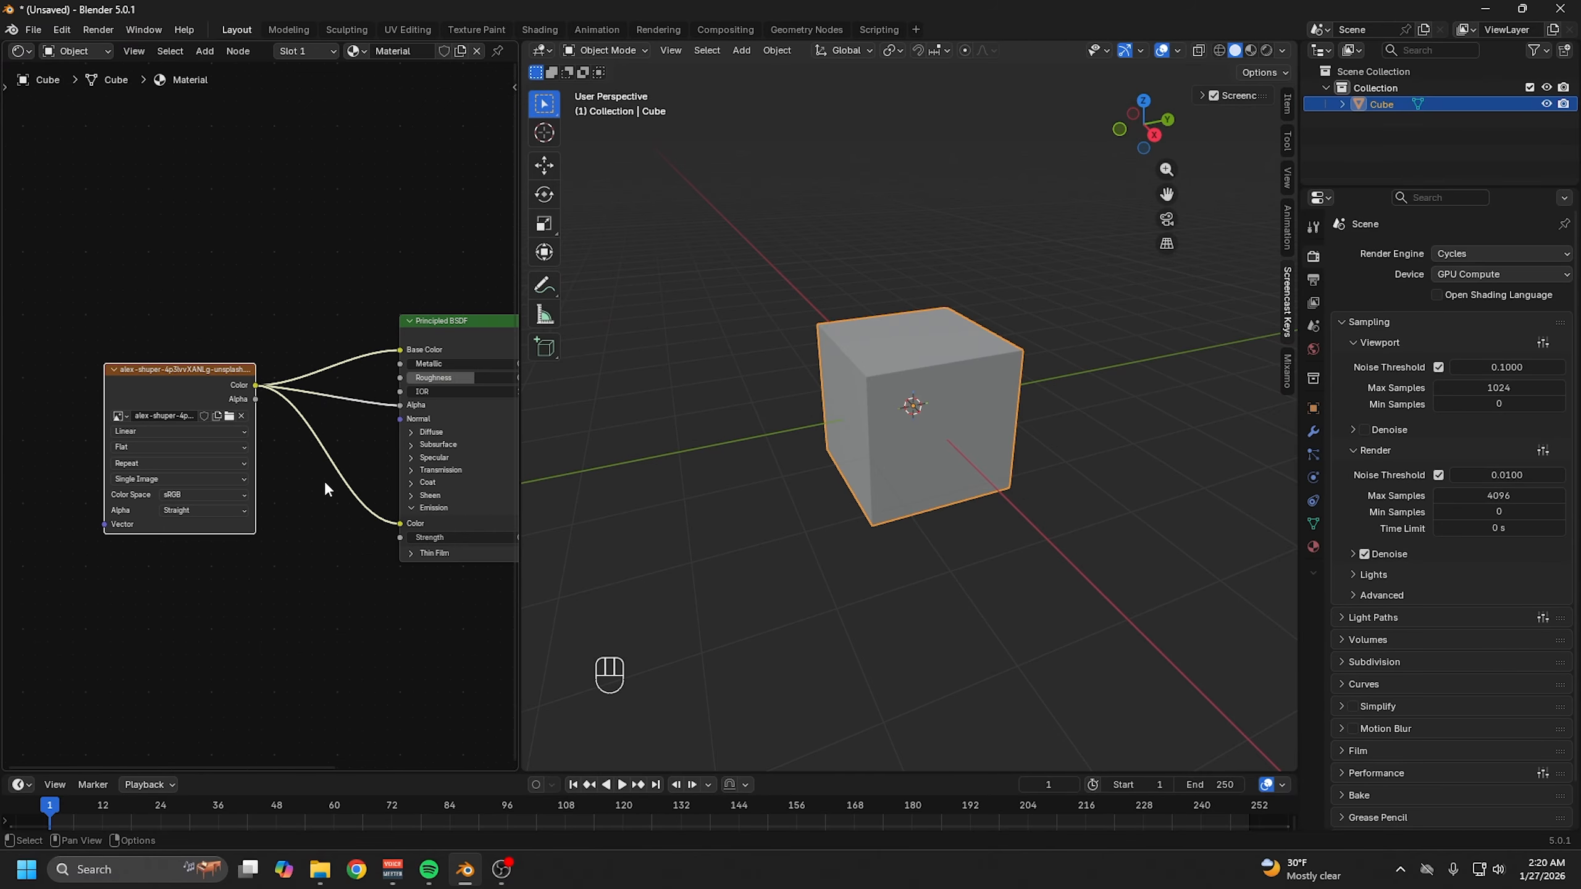
# - Deselect the cube and switch the 3D viewport to Rendered shading
pyautogui.click(768, 303)
pyautogui.press('z')
pyautogui.click(772, 213)
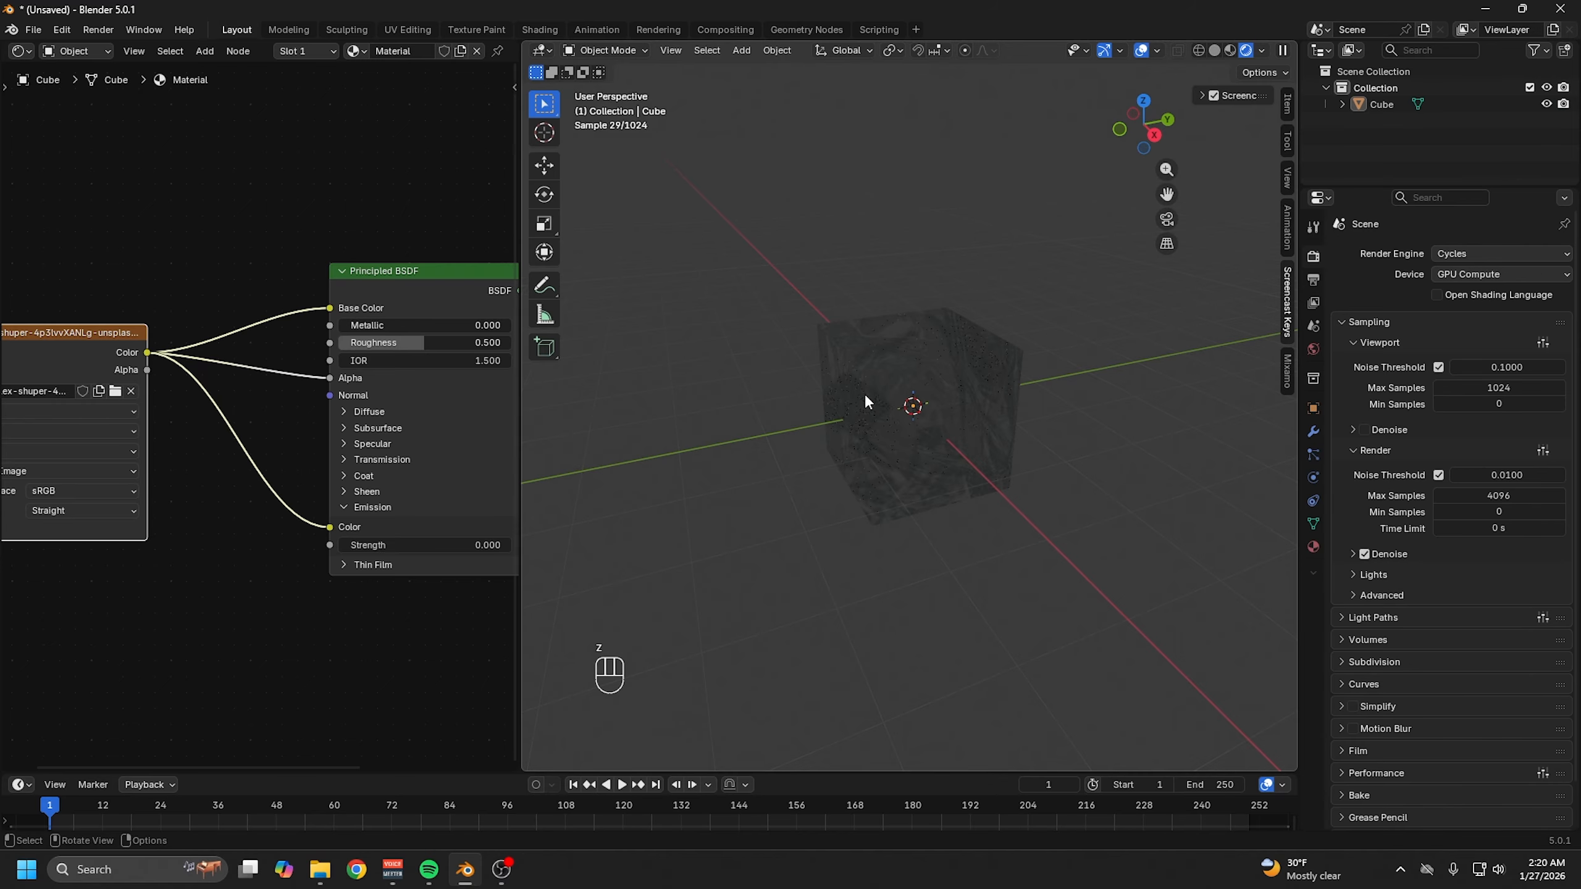
# - Set the World background strength to 0 in the shader nodes and return to the cube's object material
pyautogui.click(74, 50)
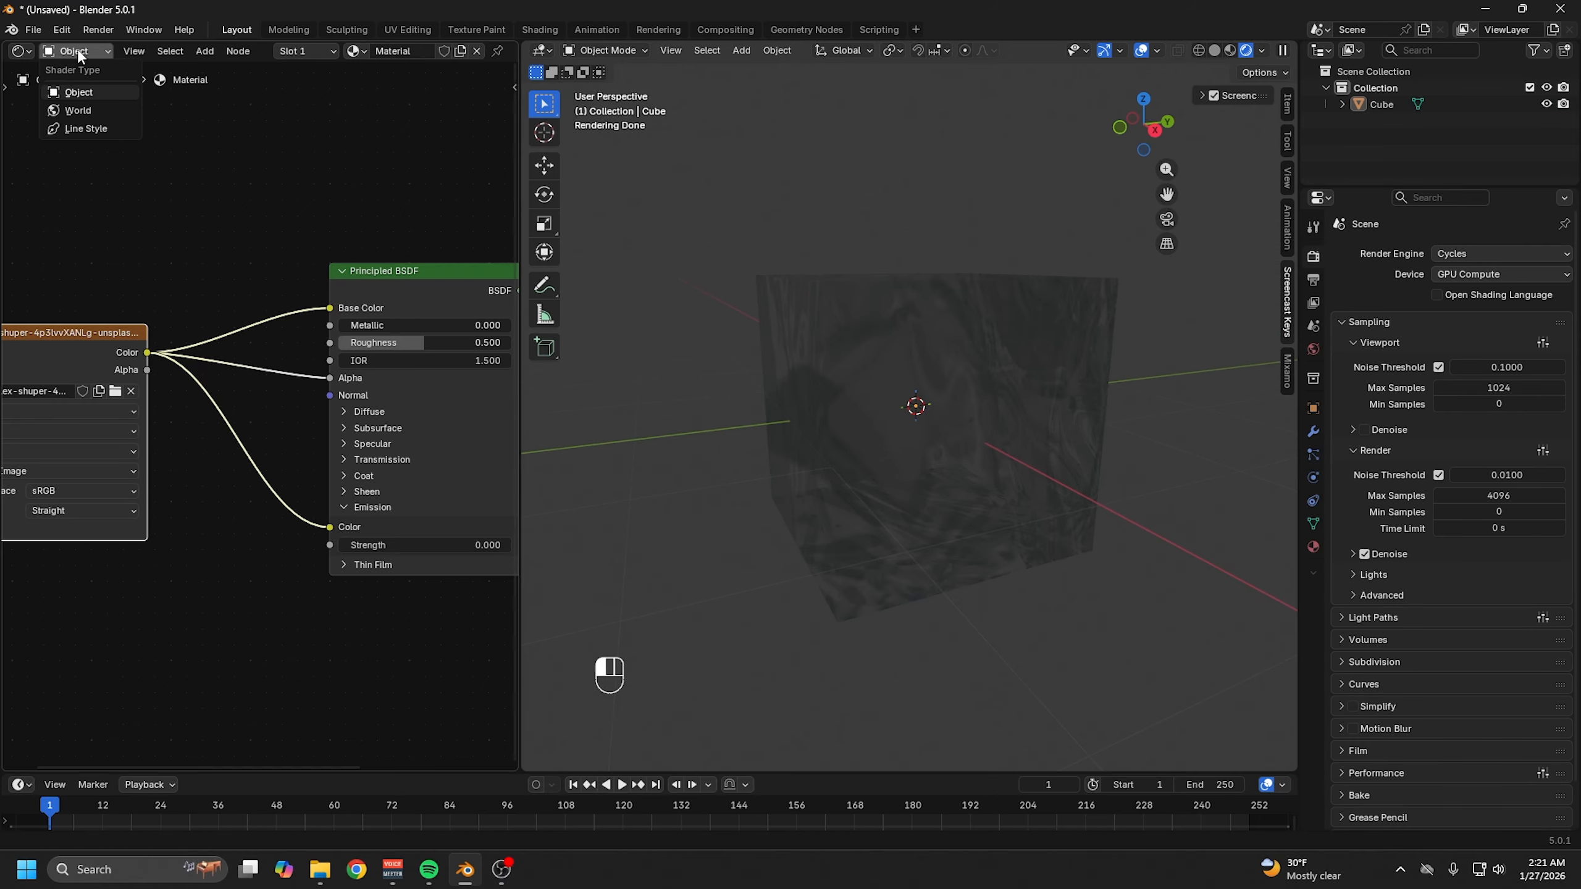
pyautogui.click(89, 118)
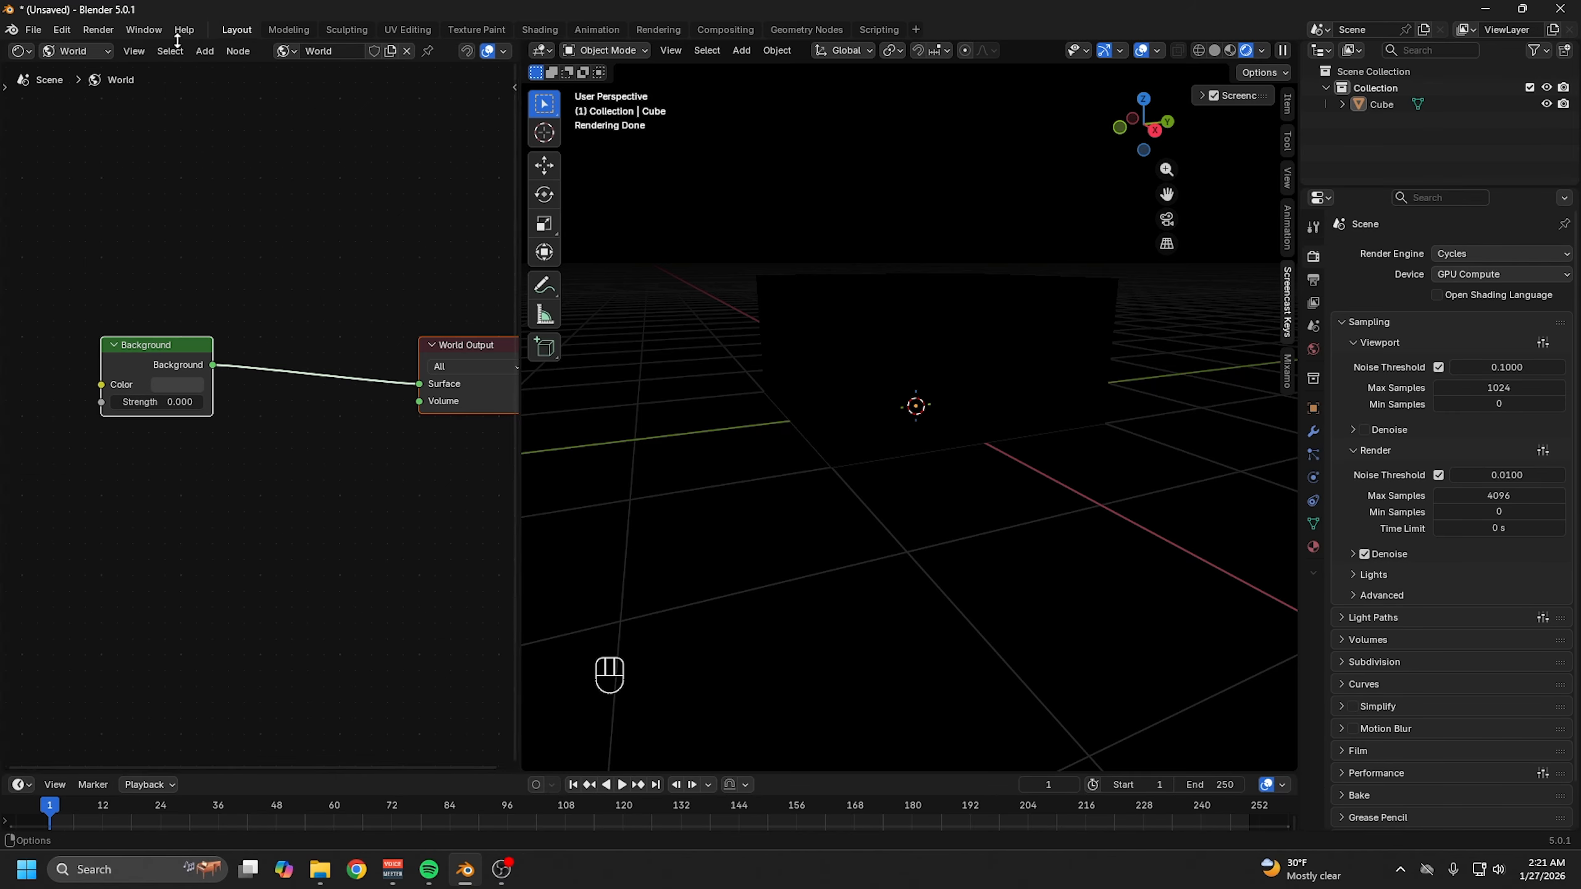
pyautogui.click(75, 50)
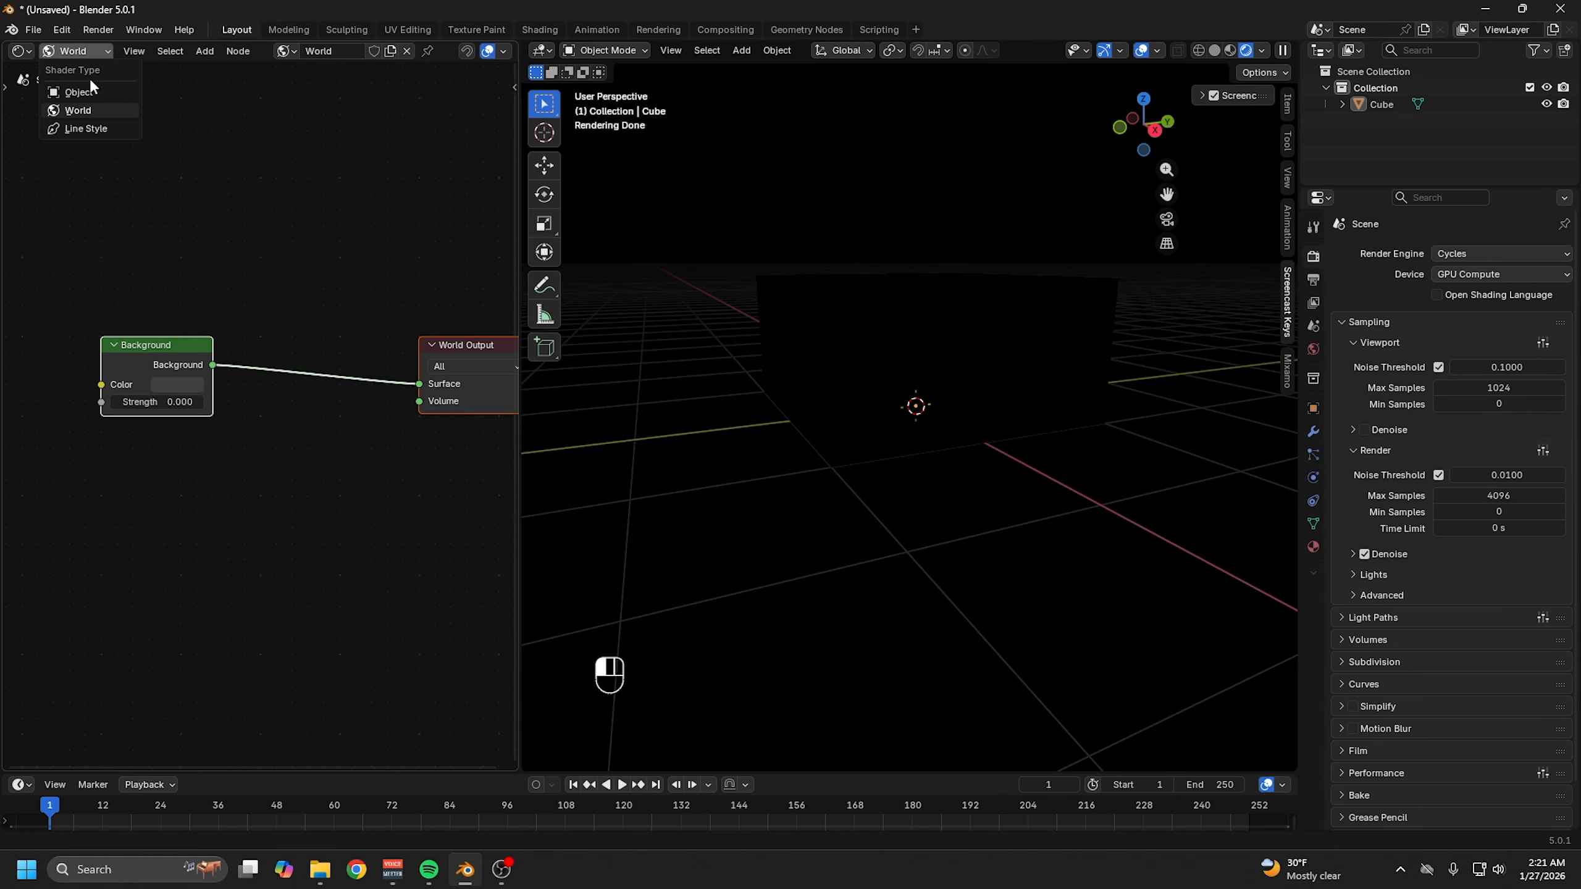
pyautogui.click(89, 86)
pyautogui.press('space')
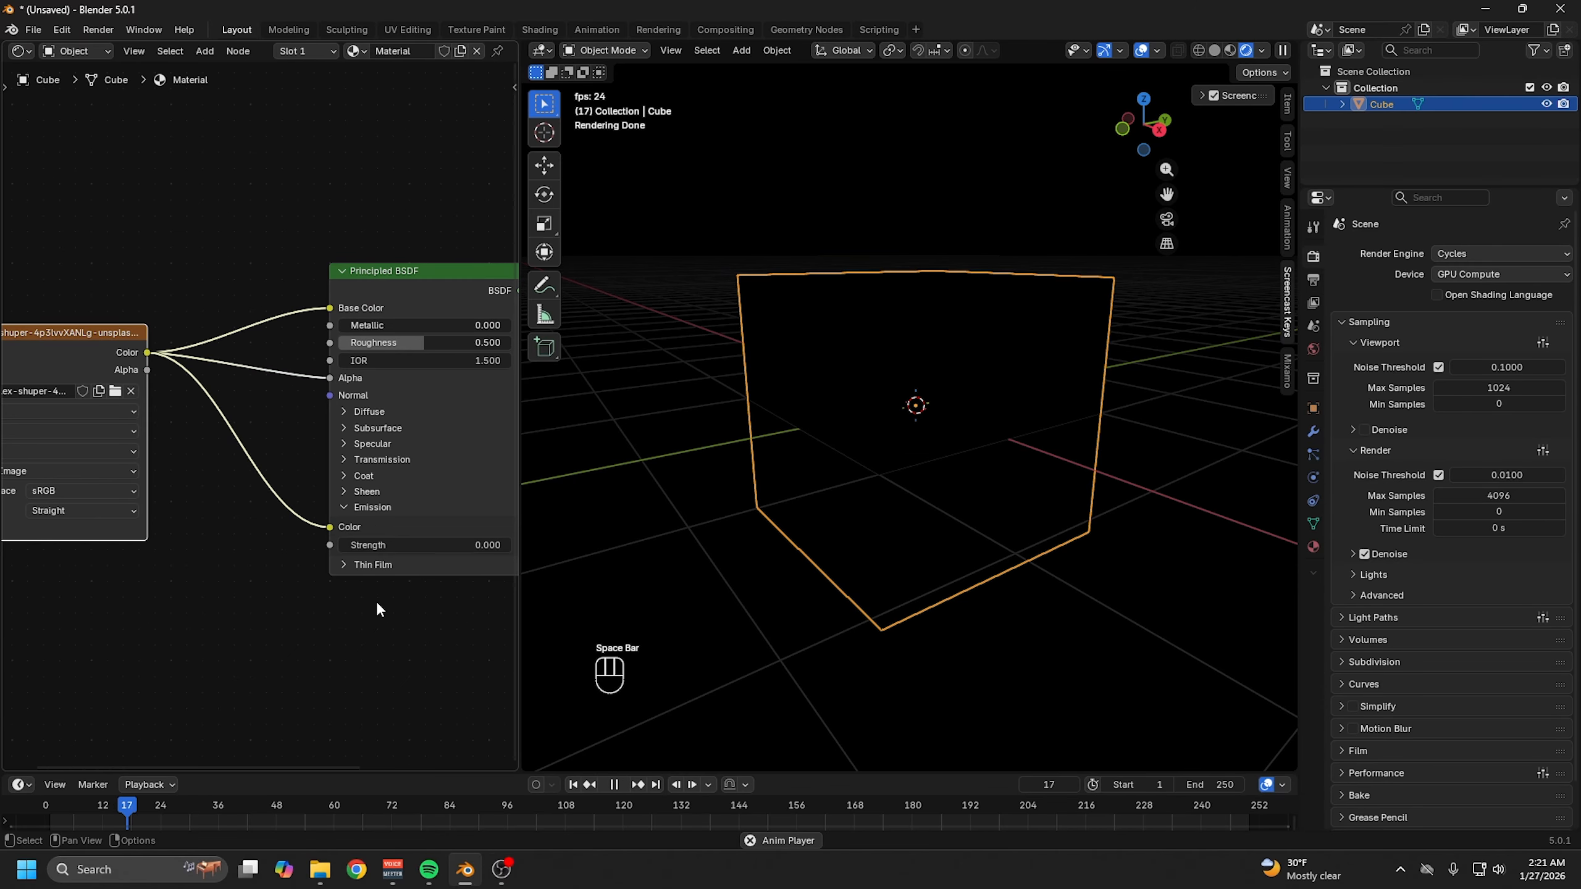
pyautogui.press('space')
pyautogui.moveTo(62, 809); pyautogui.dragTo(50, 805)
# - Set the Principled BSDF's Emission Strength to 2.7
pyautogui.moveTo(326, 609); pyautogui.dragTo(218, 591, button='middle')
pyautogui.moveTo(280, 527); pyautogui.dragTo(413, 526)
pyautogui.moveTo(775, 497); pyautogui.dragTo(894, 449, button='middle')
pyautogui.scroll(2, 914, 417)
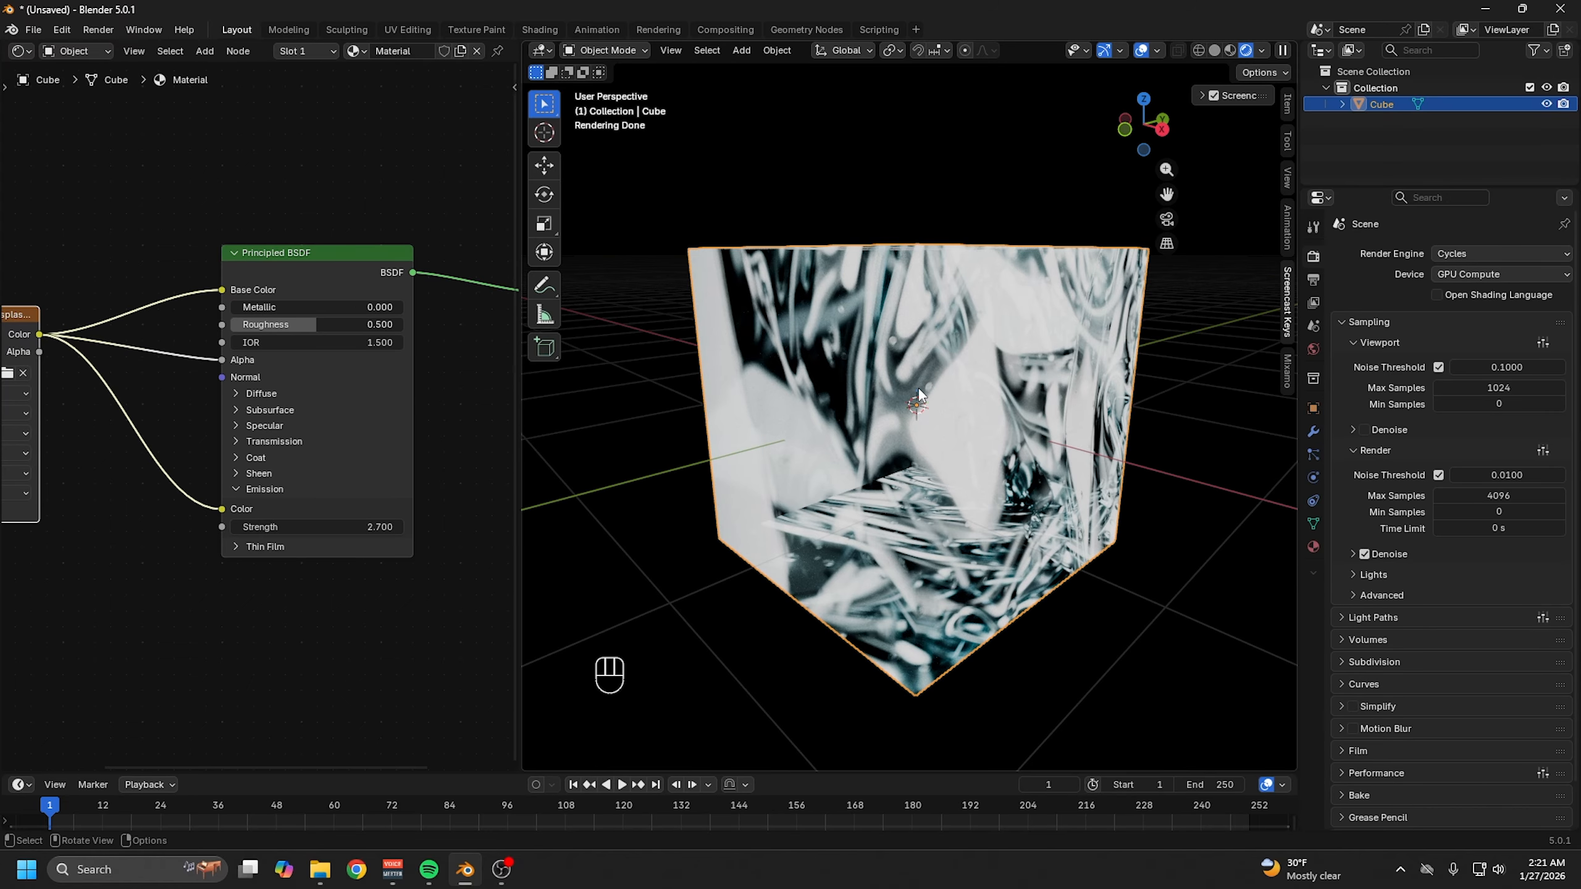
# - Unwrap the cube's faces in Edit Mode, trying Cube Projection and replacing it with Smart UV Project at a 66° angle limit
pyautogui.press('Tab')
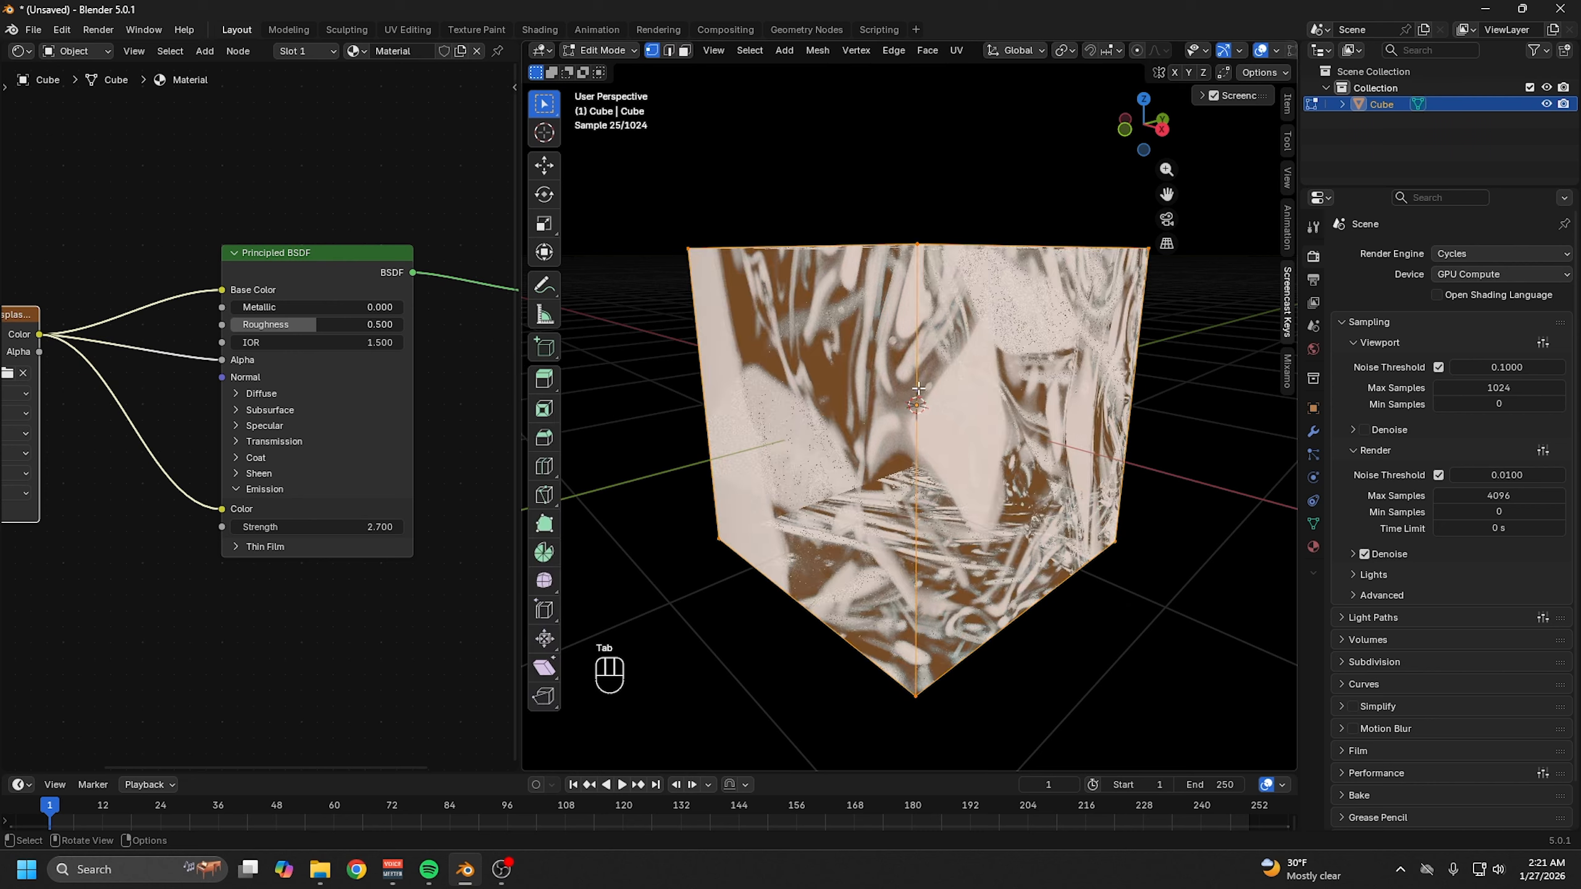
pyautogui.press('u')
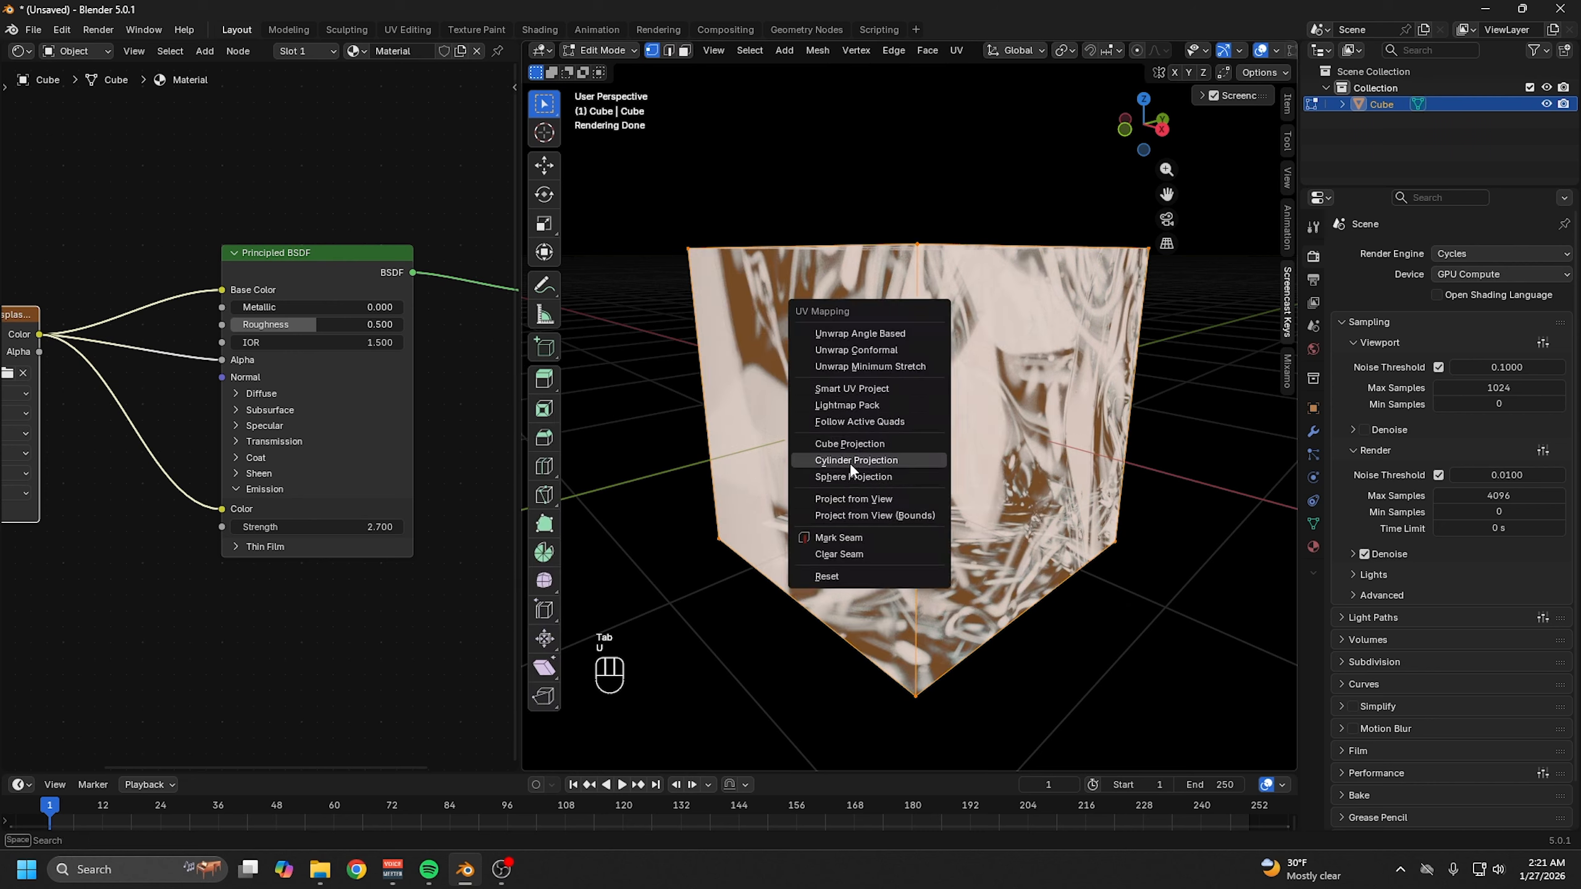
pyautogui.click(838, 443)
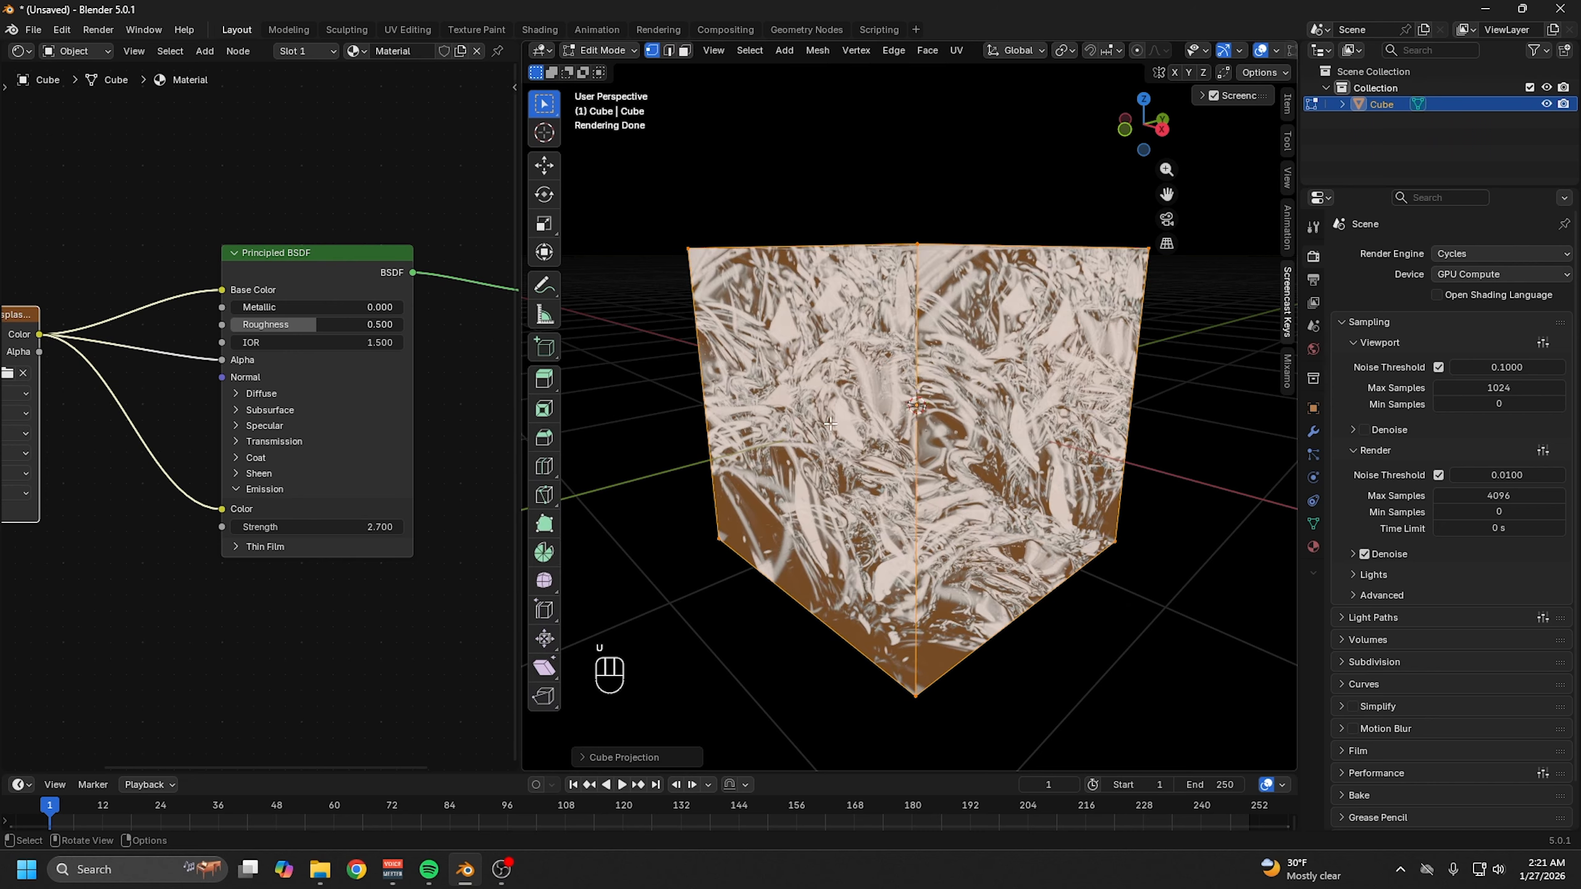
pyautogui.press('u')
pyautogui.click(778, 369)
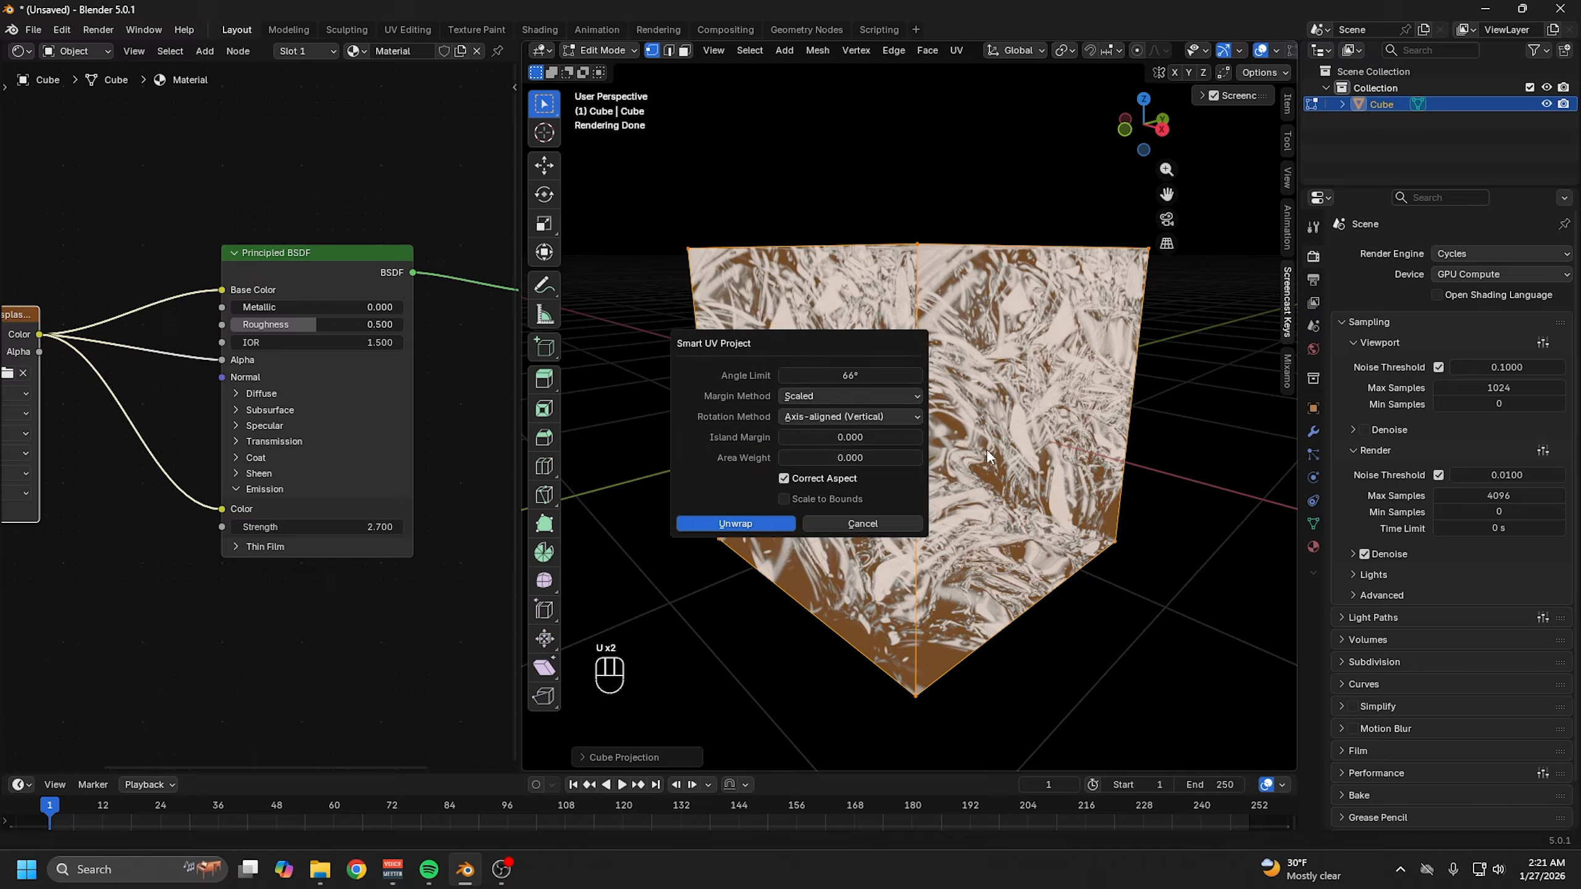
pyautogui.click(778, 524)
# - Try a Cylinder Projection on the cube's UVs and undo it, returning to the Smart UV Project unwrap
pyautogui.press('u')
pyautogui.click(785, 499)
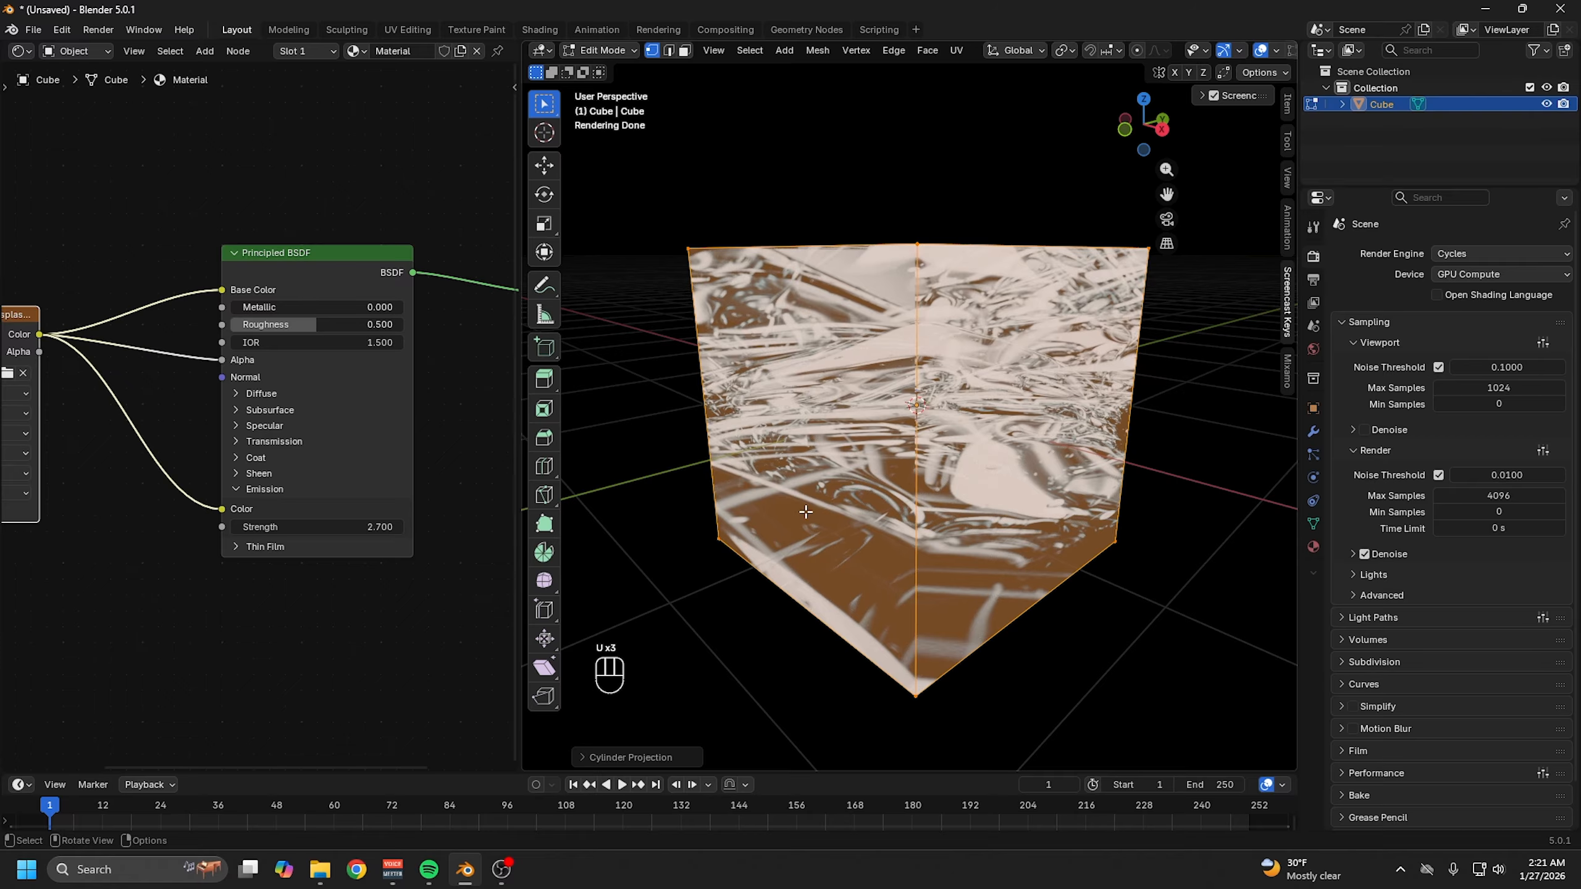
pyautogui.moveTo(805, 512); pyautogui.dragTo(1027, 367, button='middle')
pyautogui.hotkey('ctrl', 'z')
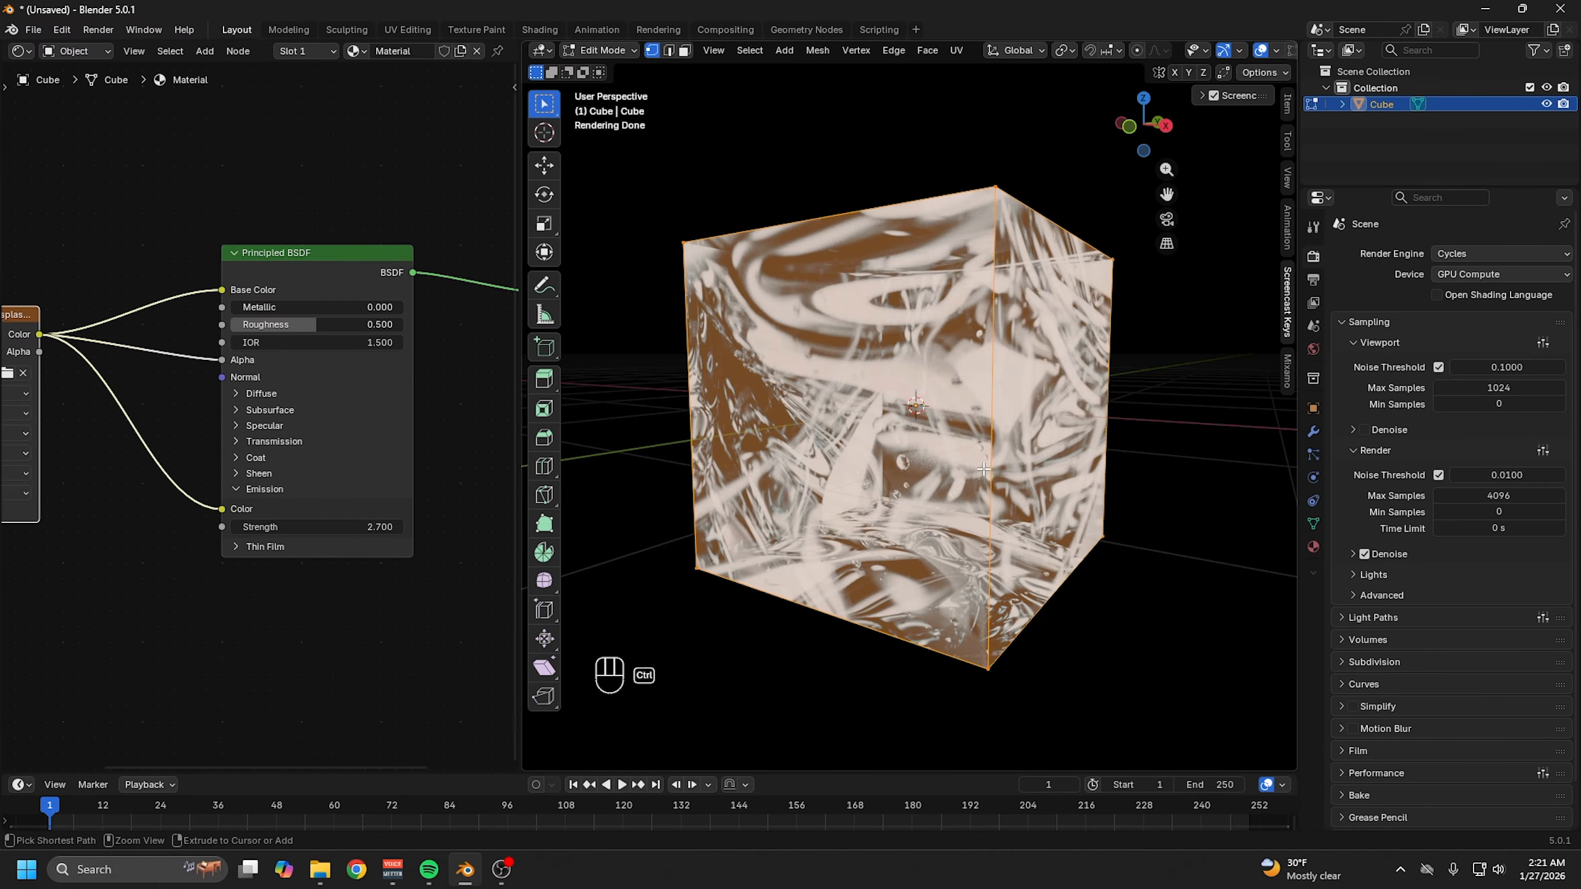
pyautogui.hotkey('ctrl', 'z')
pyautogui.hotkey('ctrl', 'shift', 'z')
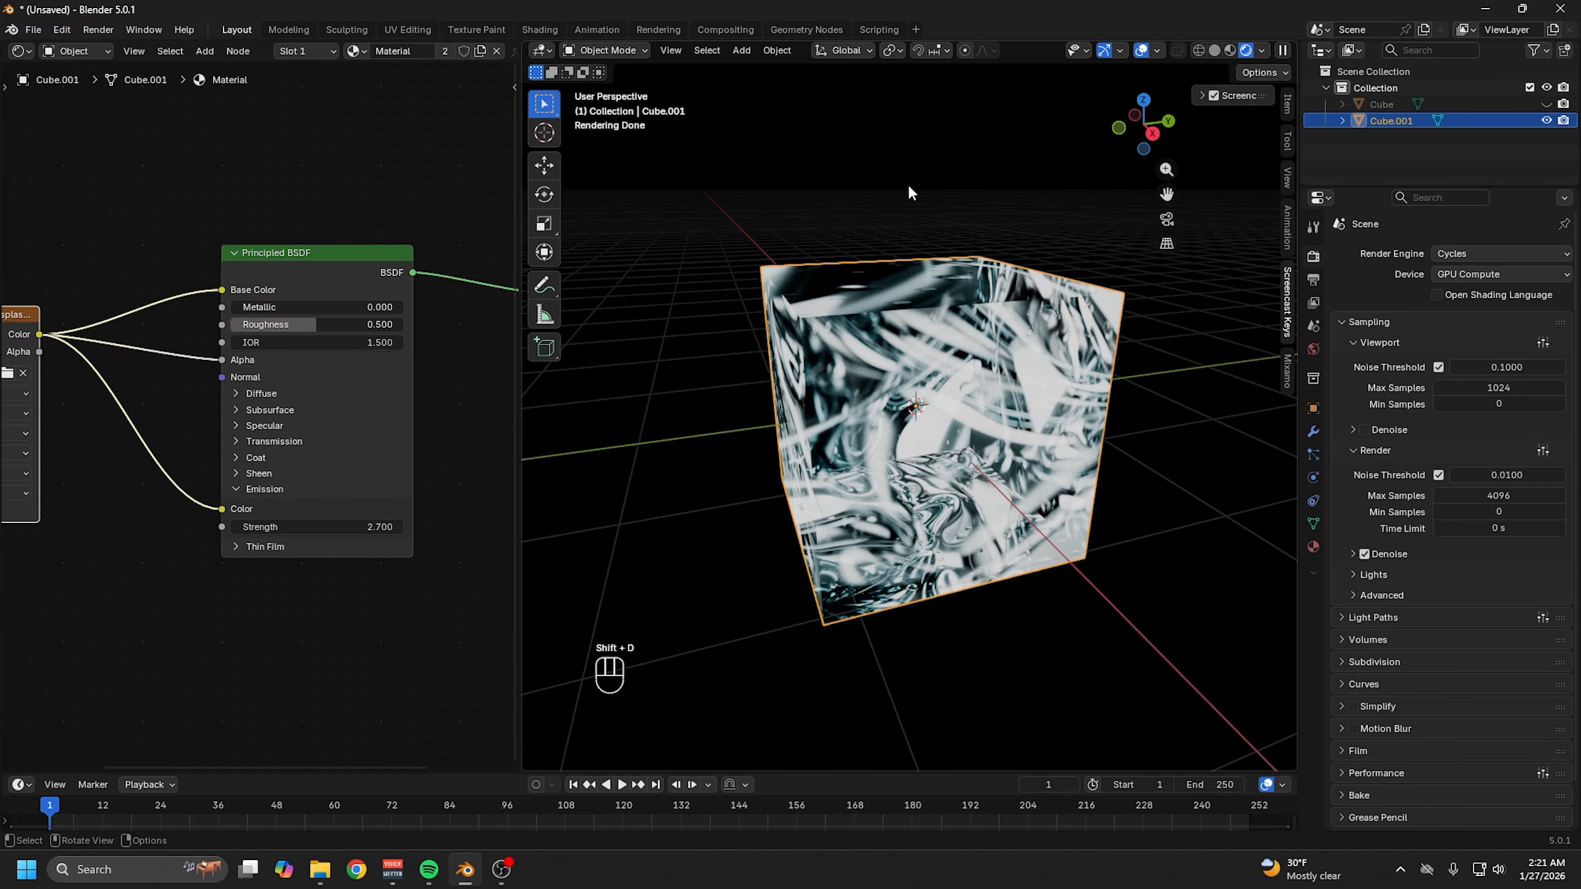
# - Open the duplicated cube's mesh in Edit Mode
pyautogui.press('Tab')
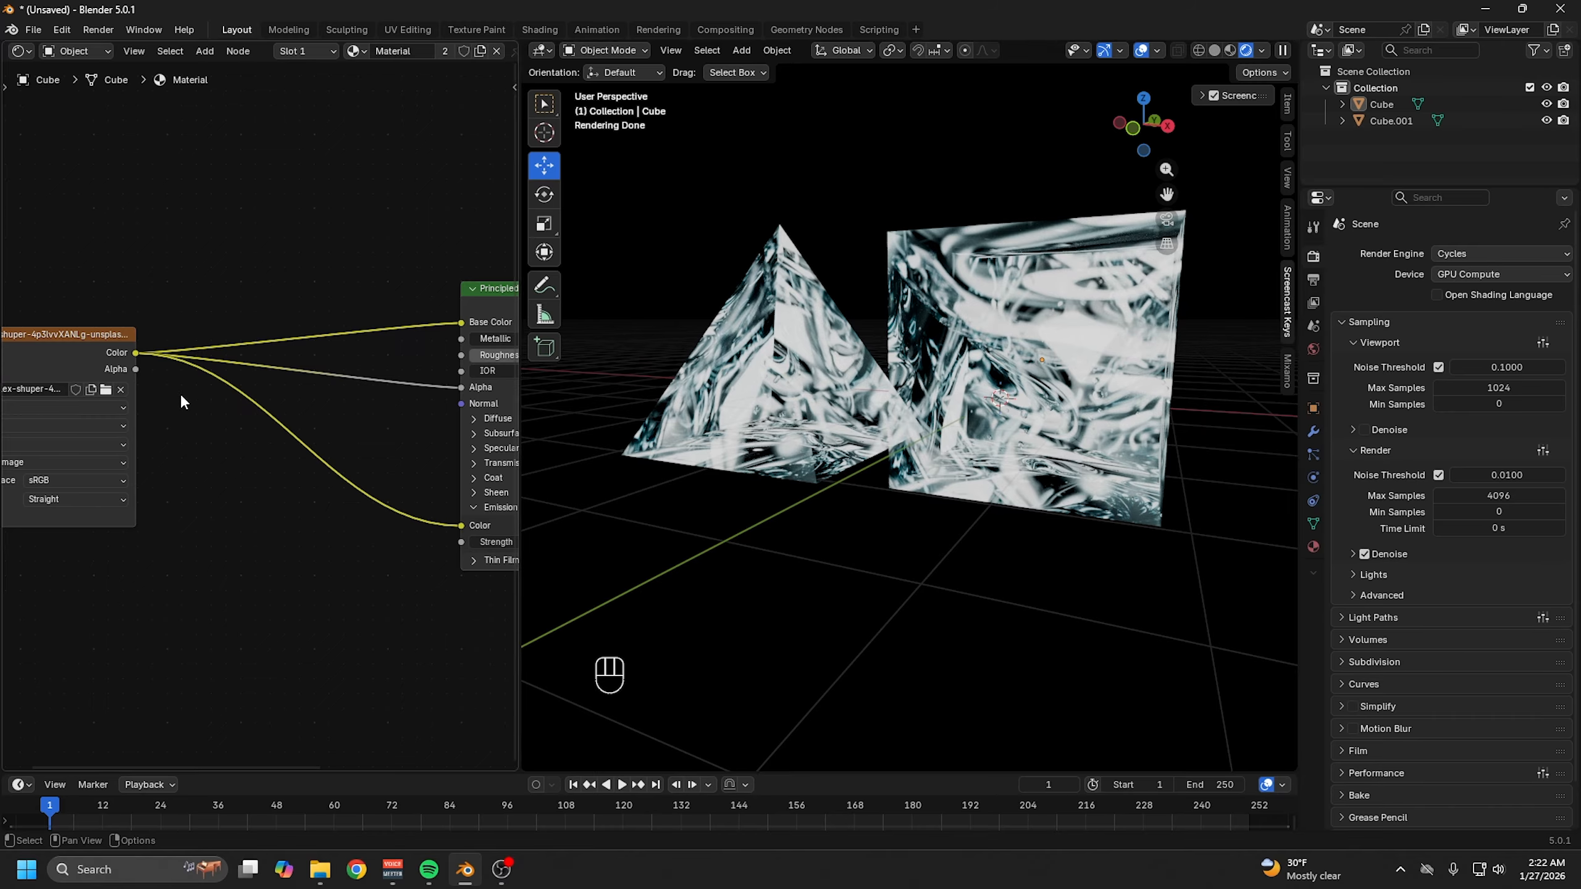
# - Add a Color Ramp node on the link between the image texture's Color and the Principled BSDF's Alpha
pyautogui.hotkey('shift', 'a')
pyautogui.click(200, 517)
pyautogui.write('colo')
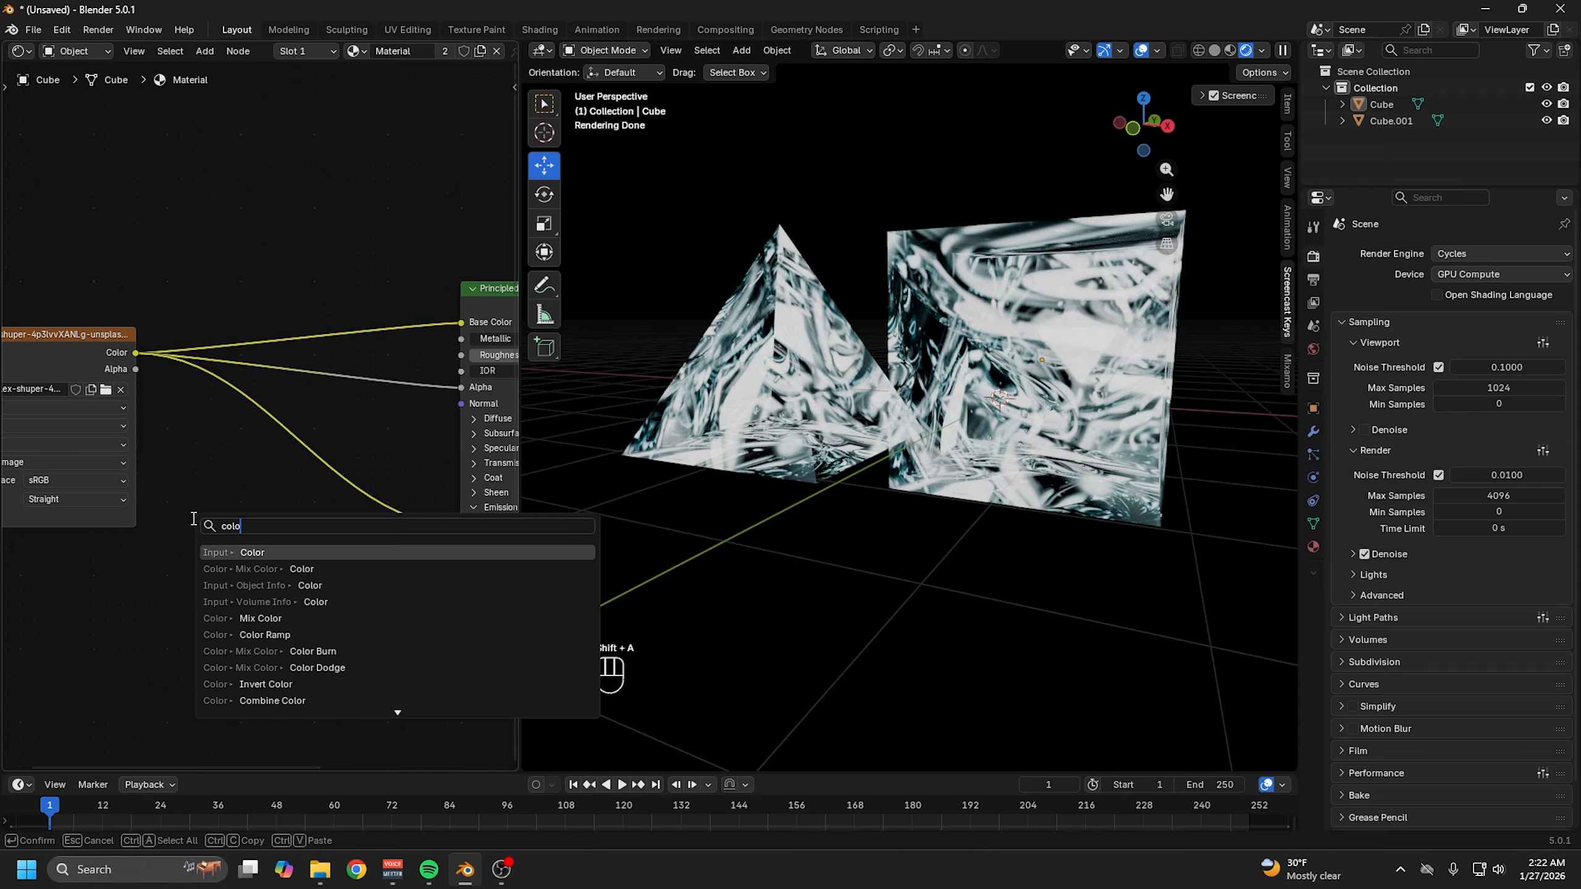
pyautogui.write('r r')
pyautogui.click(348, 569)
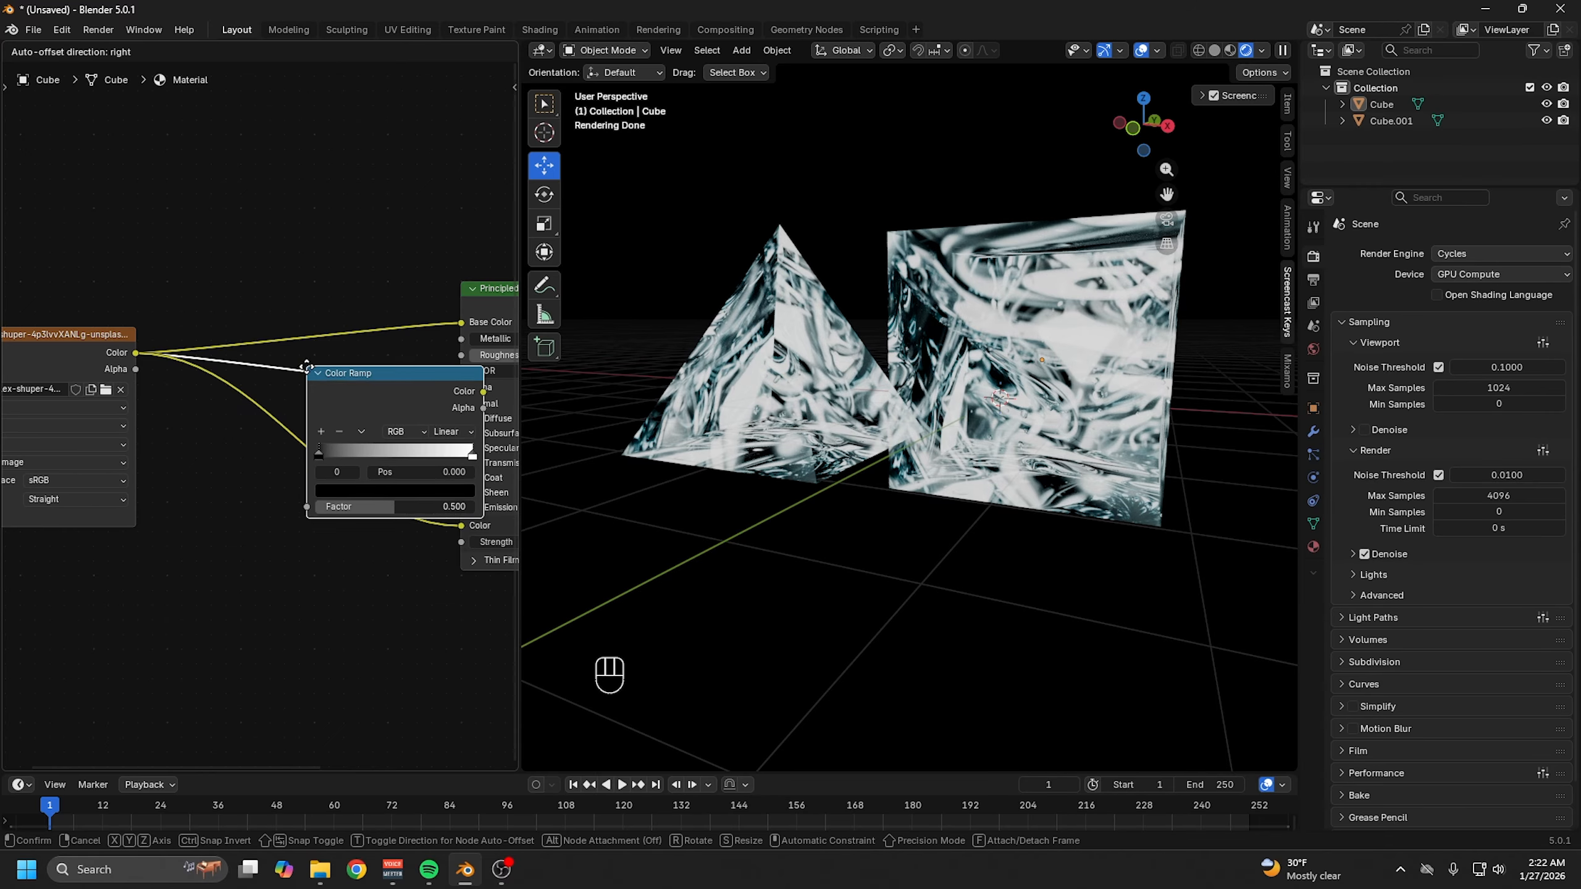
pyautogui.click(285, 366)
# - Try different Color Ramp stop positions, with the black stop at 0 and the white stop at 0.323
pyautogui.scroll(4, 327, 427)
pyautogui.moveTo(321, 442); pyautogui.dragTo(254, 416, button='middle')
pyautogui.moveTo(201, 442)
pyautogui.mouseDown()
pyautogui.moveTo(292, 441)
pyautogui.moveTo(209, 439)
pyautogui.mouseUp()
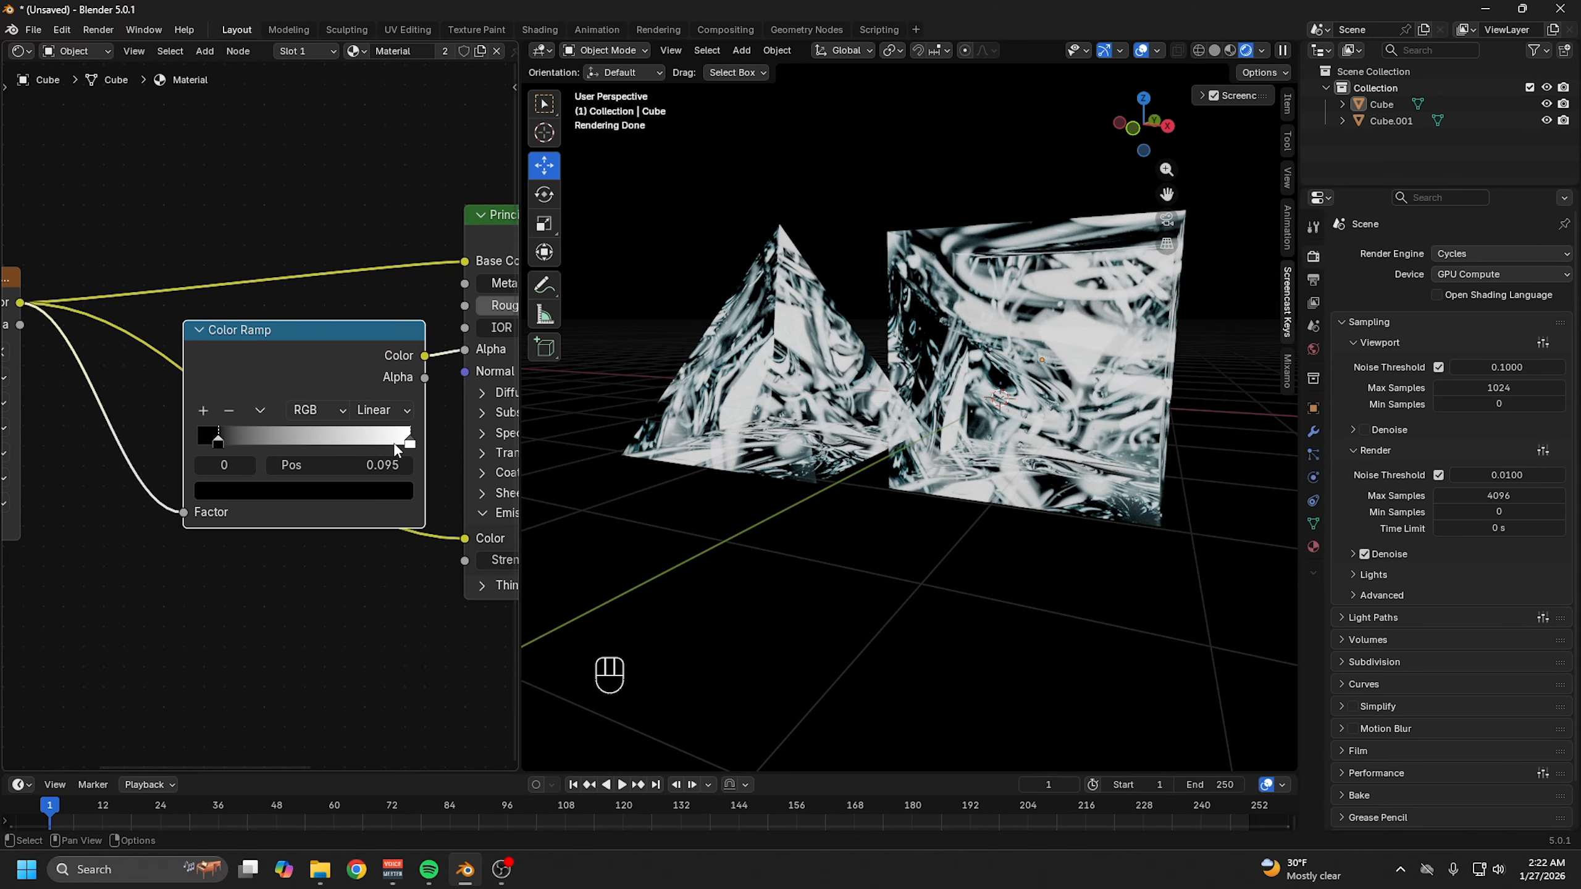
pyautogui.moveTo(407, 442); pyautogui.dragTo(347, 439)
pyautogui.moveTo(218, 440)
pyautogui.mouseDown()
pyautogui.moveTo(274, 433)
pyautogui.moveTo(196, 436)
pyautogui.mouseUp()
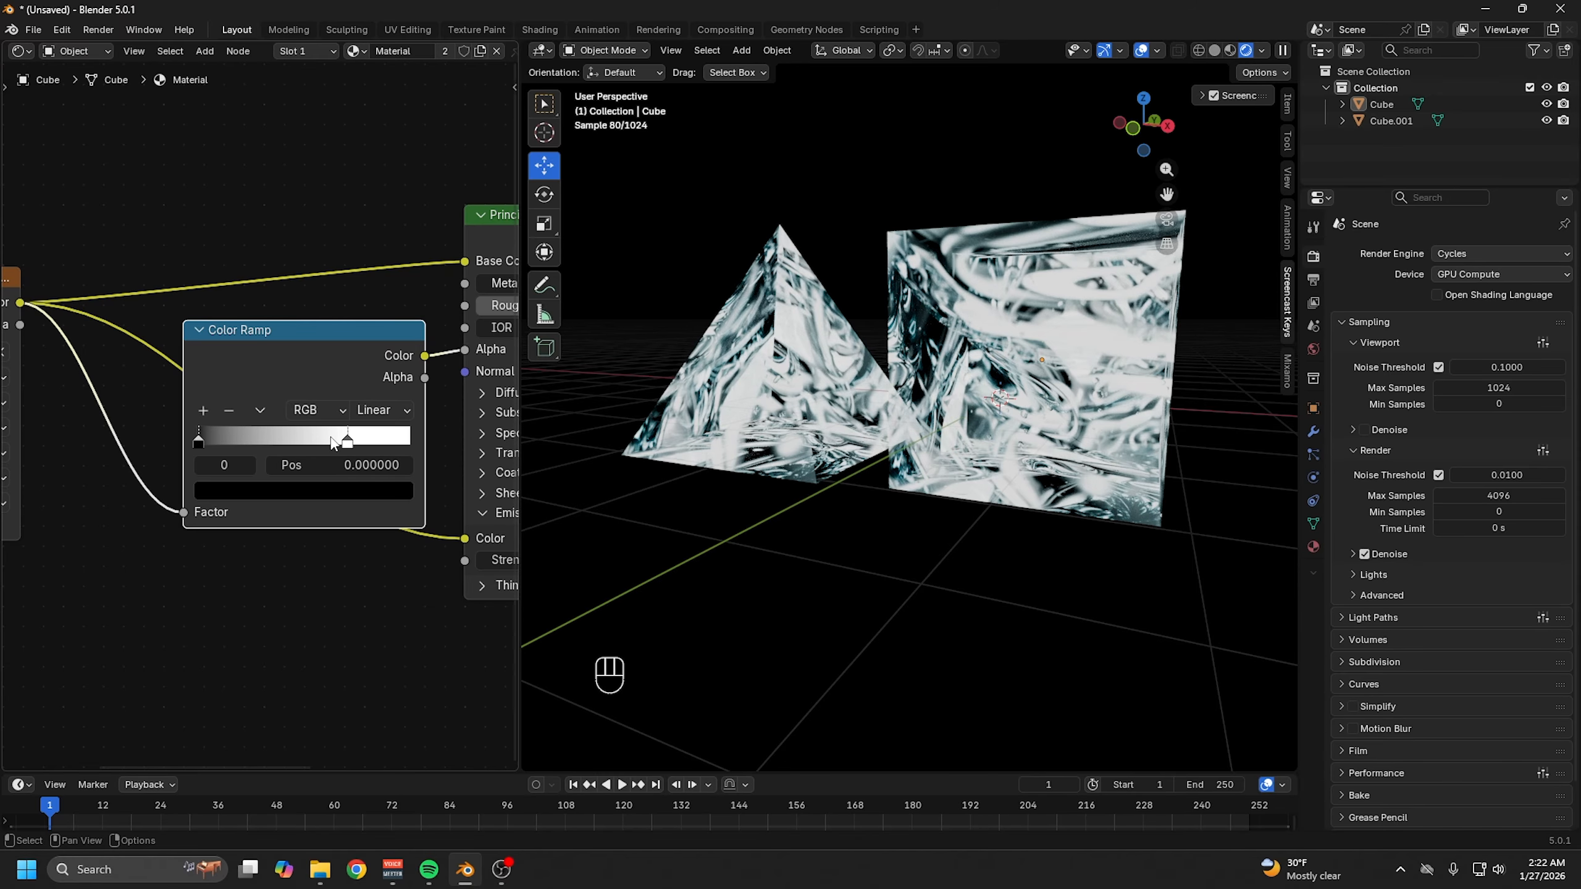
pyautogui.moveTo(347, 440); pyautogui.dragTo(265, 442)
pyautogui.moveTo(685, 436); pyautogui.dragTo(634, 427, button='middle')
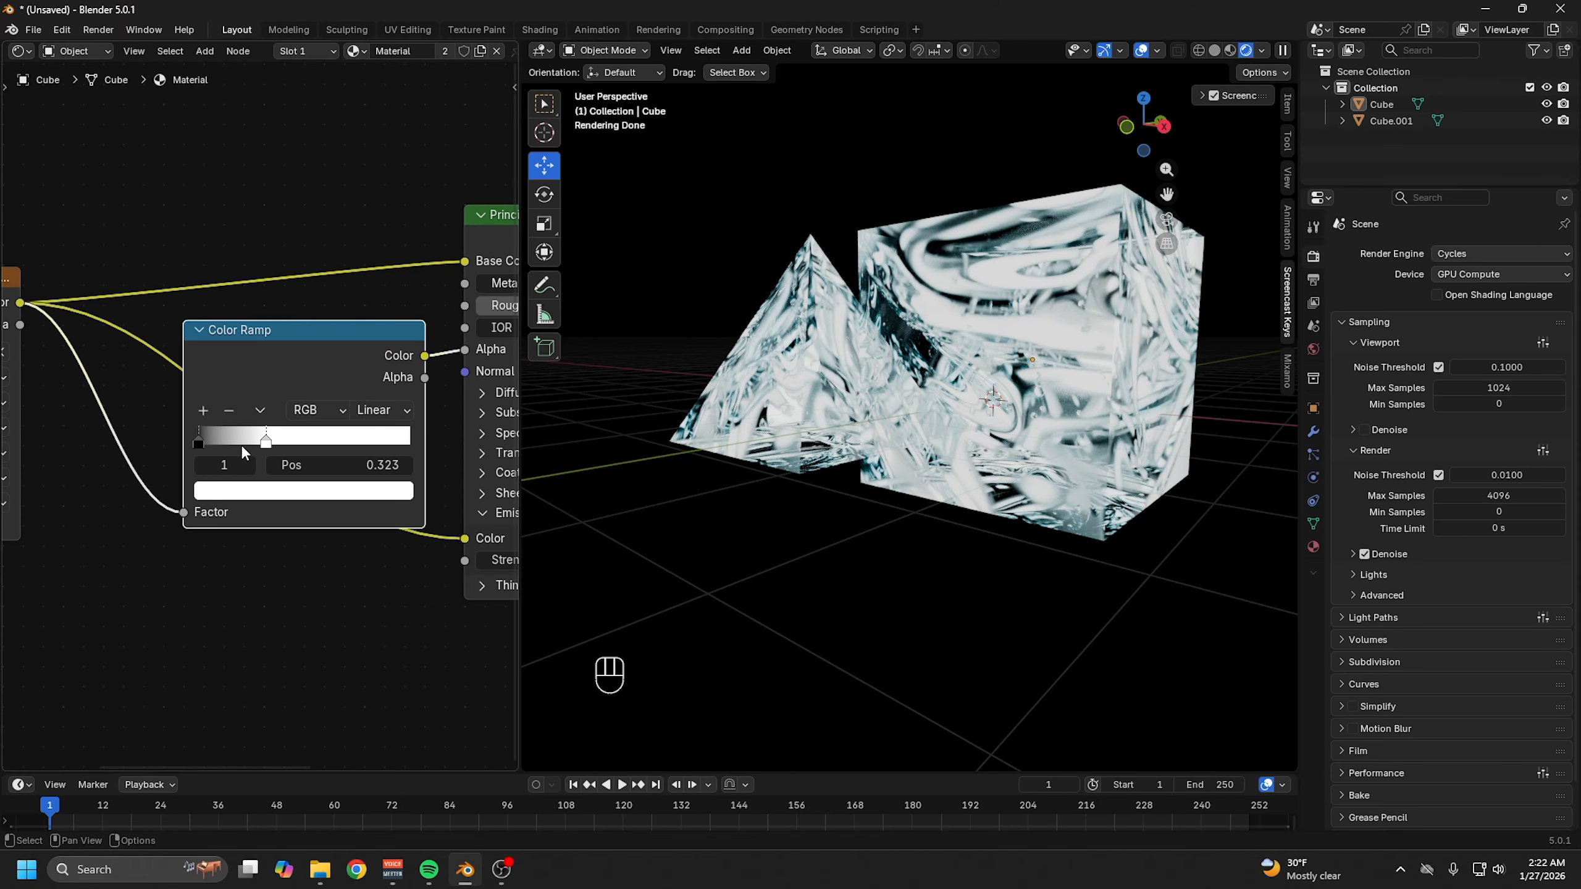
# - Move the Color Ramp's white stop to position 0.995, keeping the black stop at the start
pyautogui.moveTo(264, 441); pyautogui.dragTo(327, 441)
pyautogui.moveTo(199, 441)
pyautogui.mouseDown()
pyautogui.moveTo(280, 437)
pyautogui.moveTo(199, 438)
pyautogui.mouseUp()
pyautogui.moveTo(328, 441); pyautogui.dragTo(416, 442)
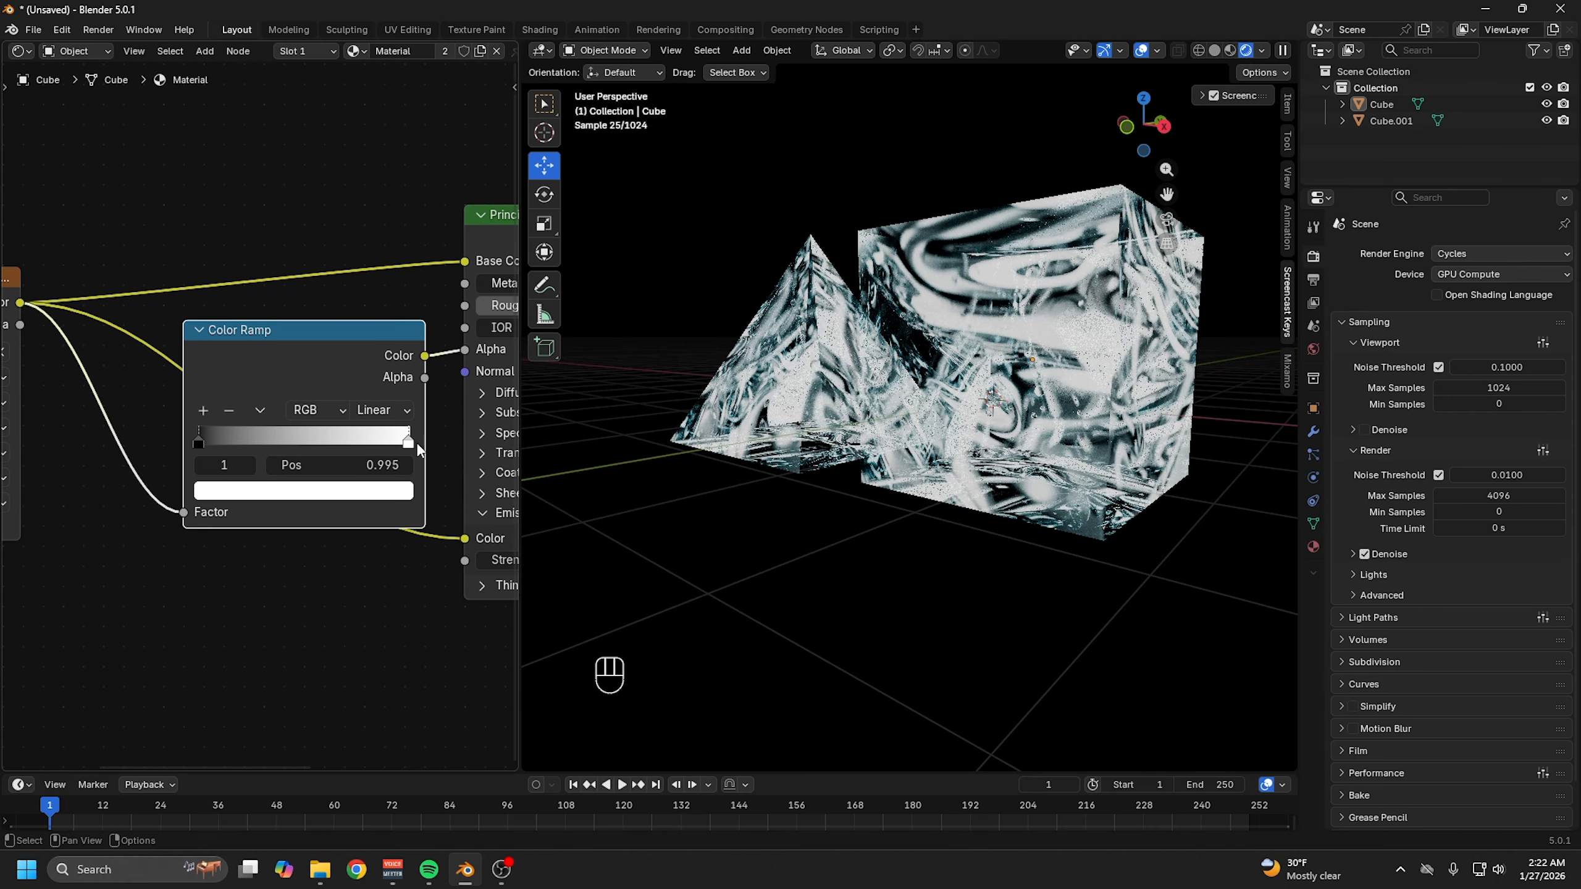
# - Add a Mix Color node on the link between the image texture's Color and the Principled BSDF's Emission Color
pyautogui.moveTo(379, 385); pyautogui.dragTo(267, 294, button='middle')
pyautogui.hotkey('shift', 'a')
pyautogui.scroll(-2, 303, 502)
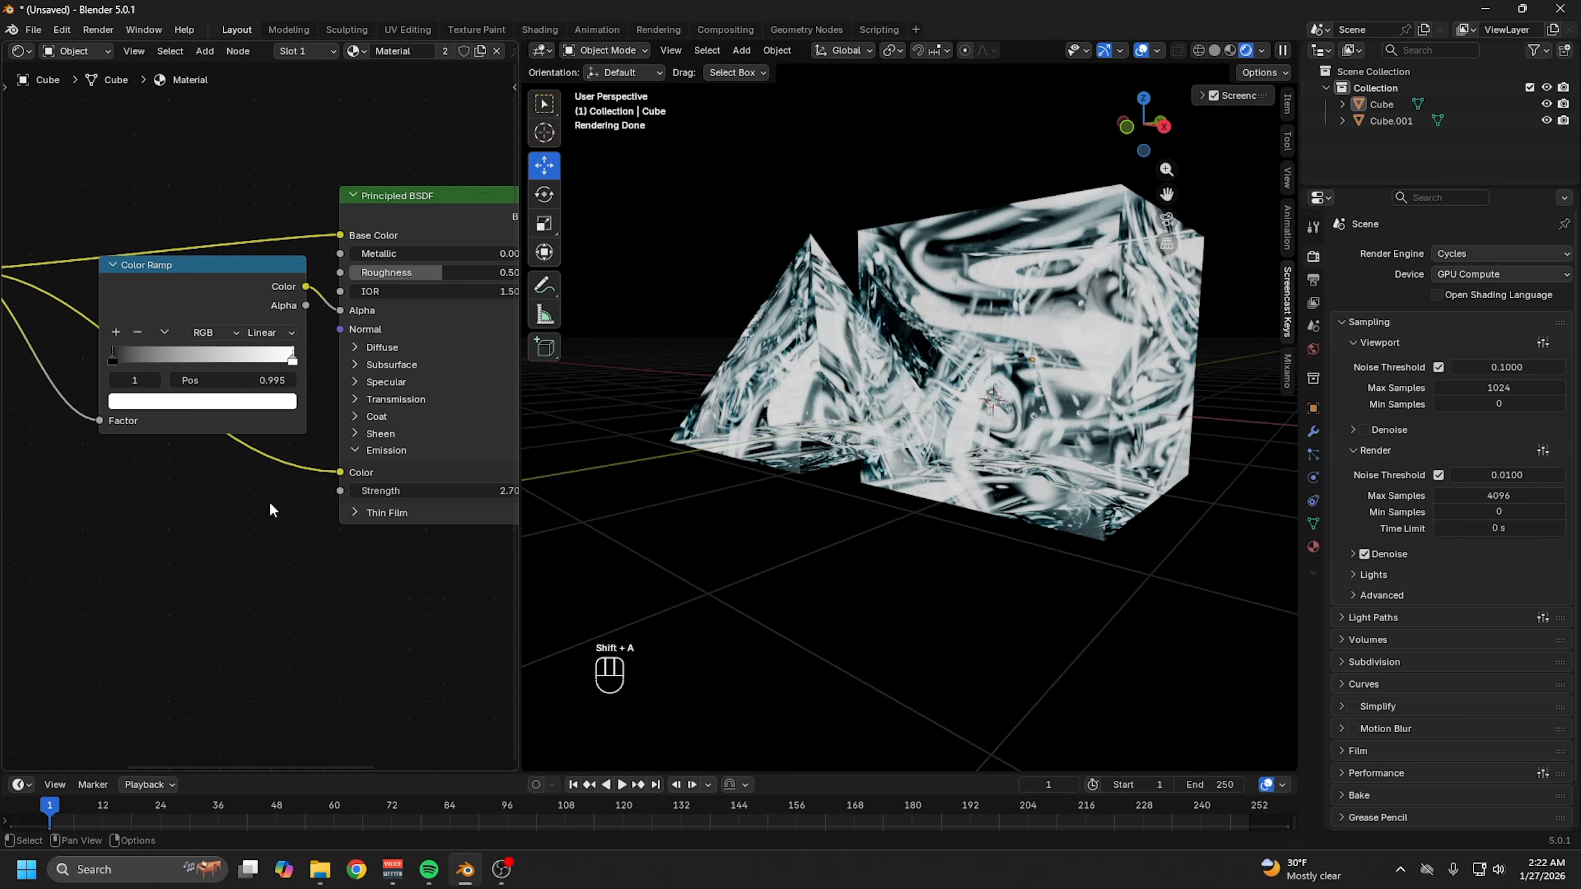
pyautogui.moveTo(171, 481); pyautogui.dragTo(286, 497, button='middle')
pyautogui.hotkey('shift', 'a')
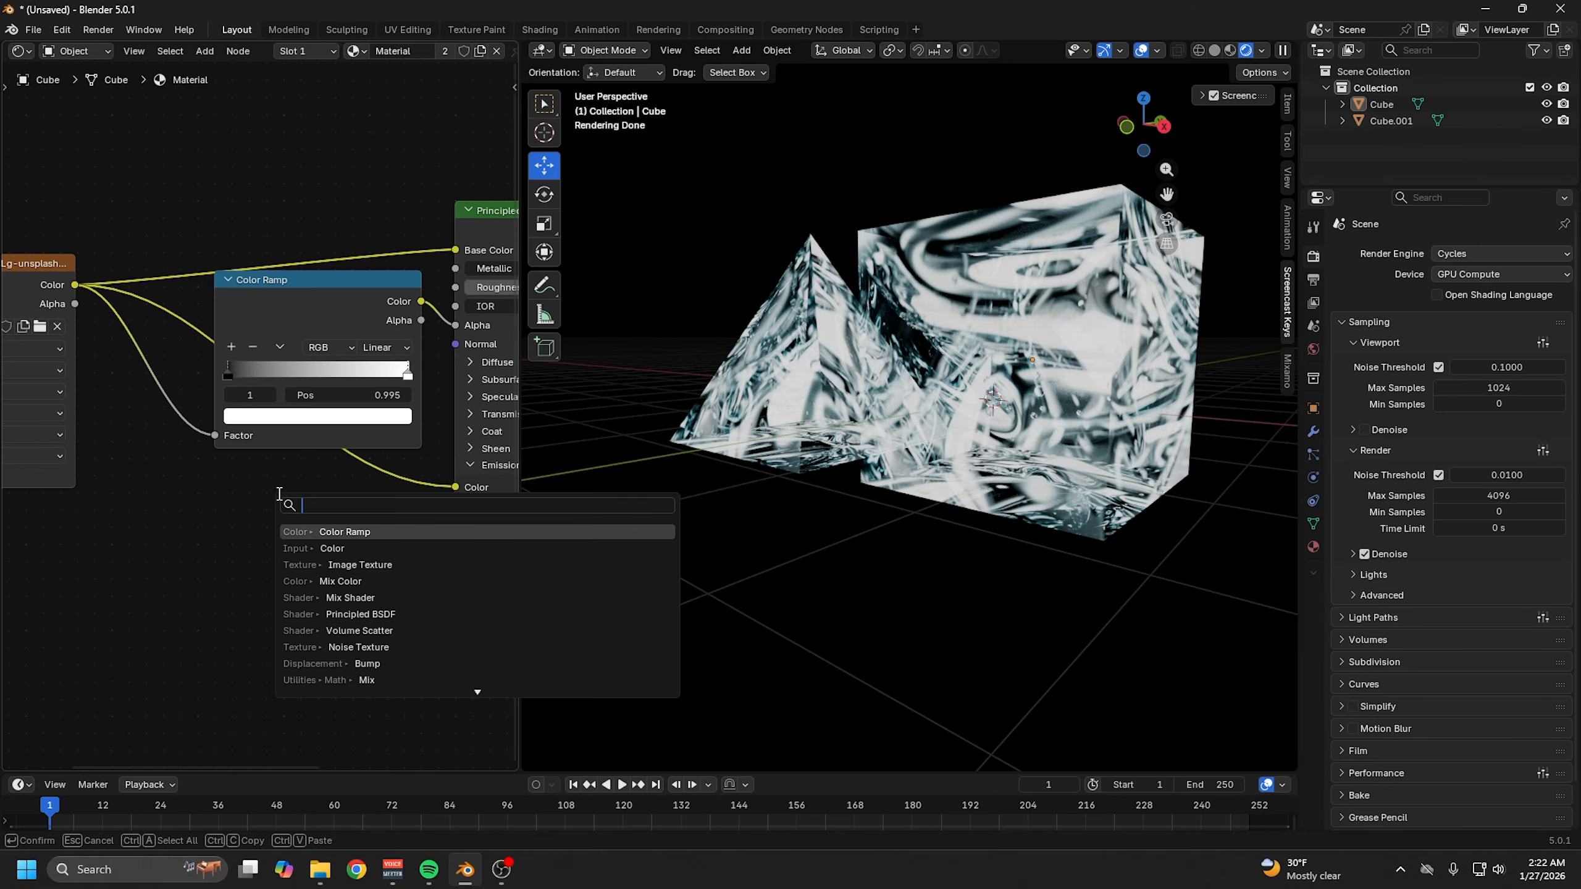
pyautogui.write('mix c')
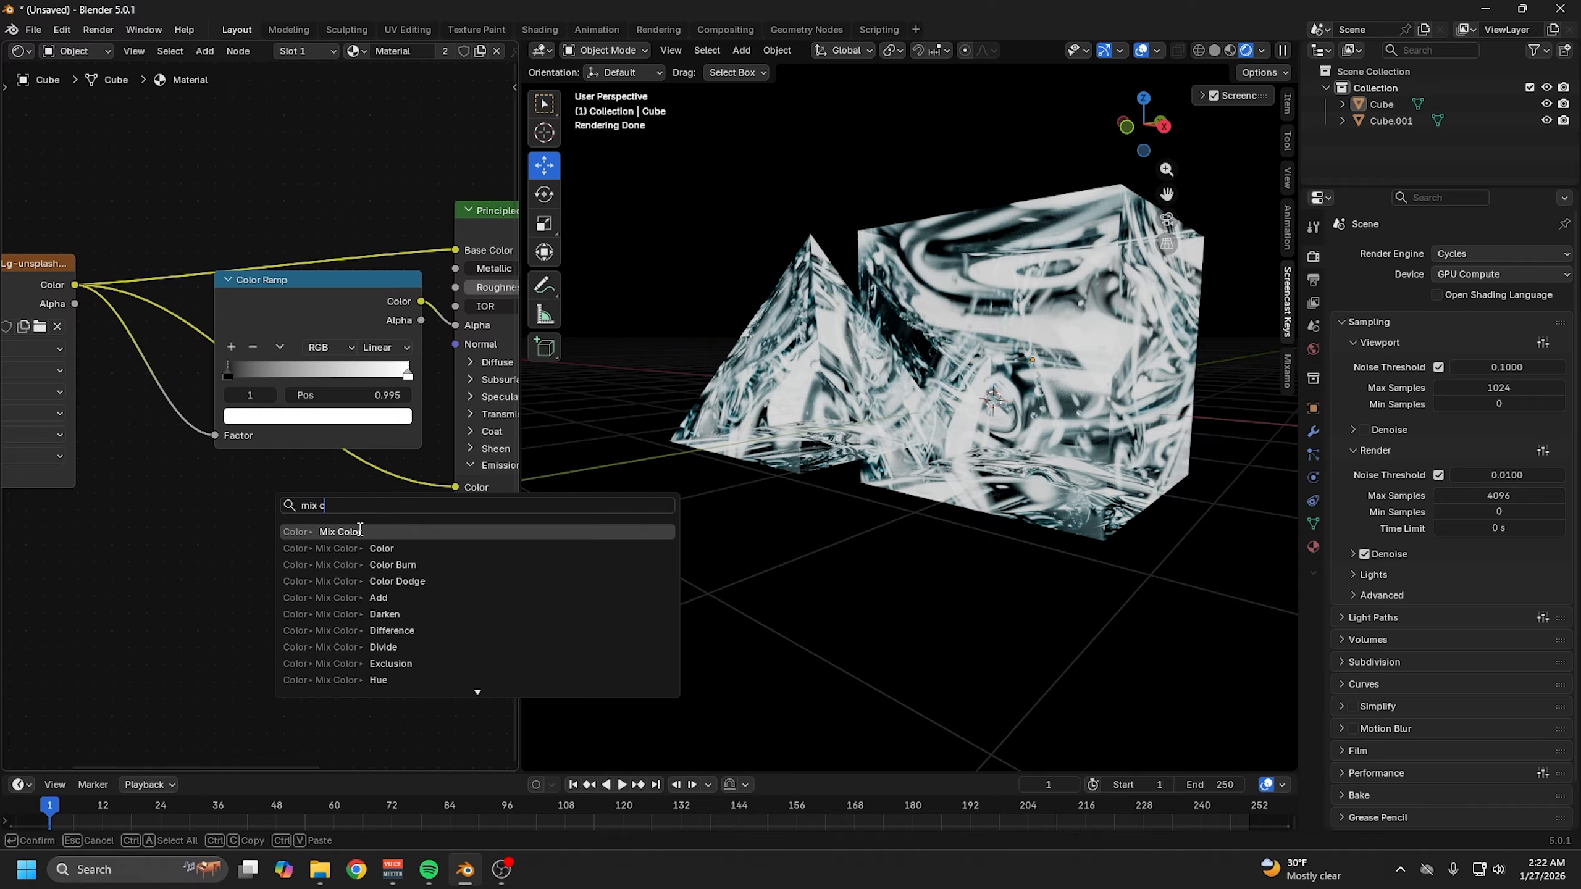
pyautogui.click(360, 531)
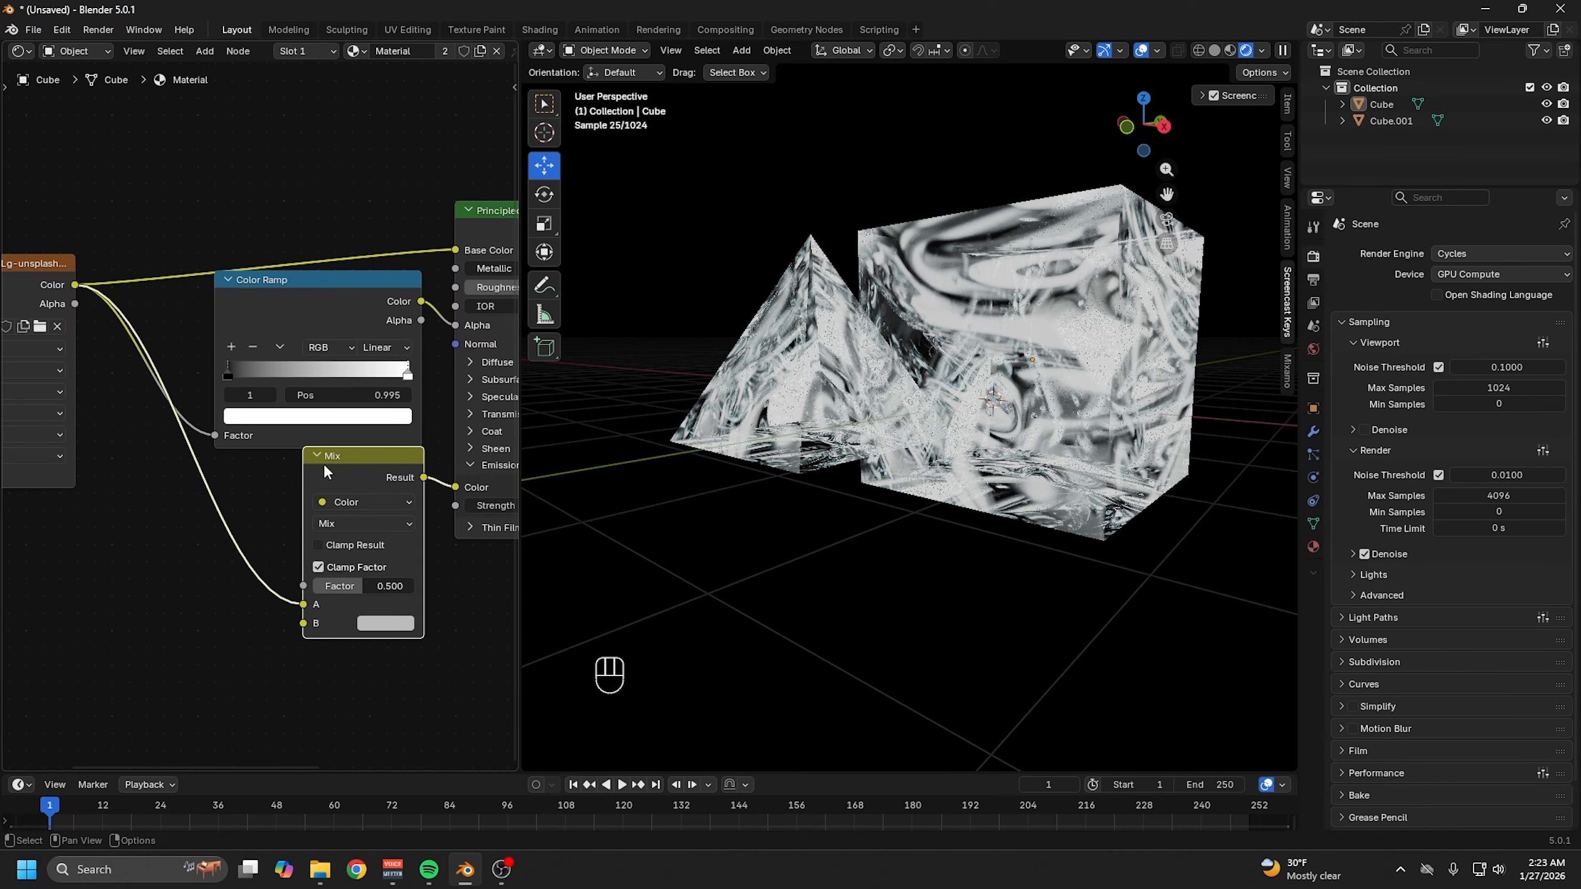
# - Set the Mix node's B color to purple, hex #B654BCFF
pyautogui.click(323, 463)
pyautogui.scroll(-2, 331, 494)
pyautogui.scroll(2, 495, 482)
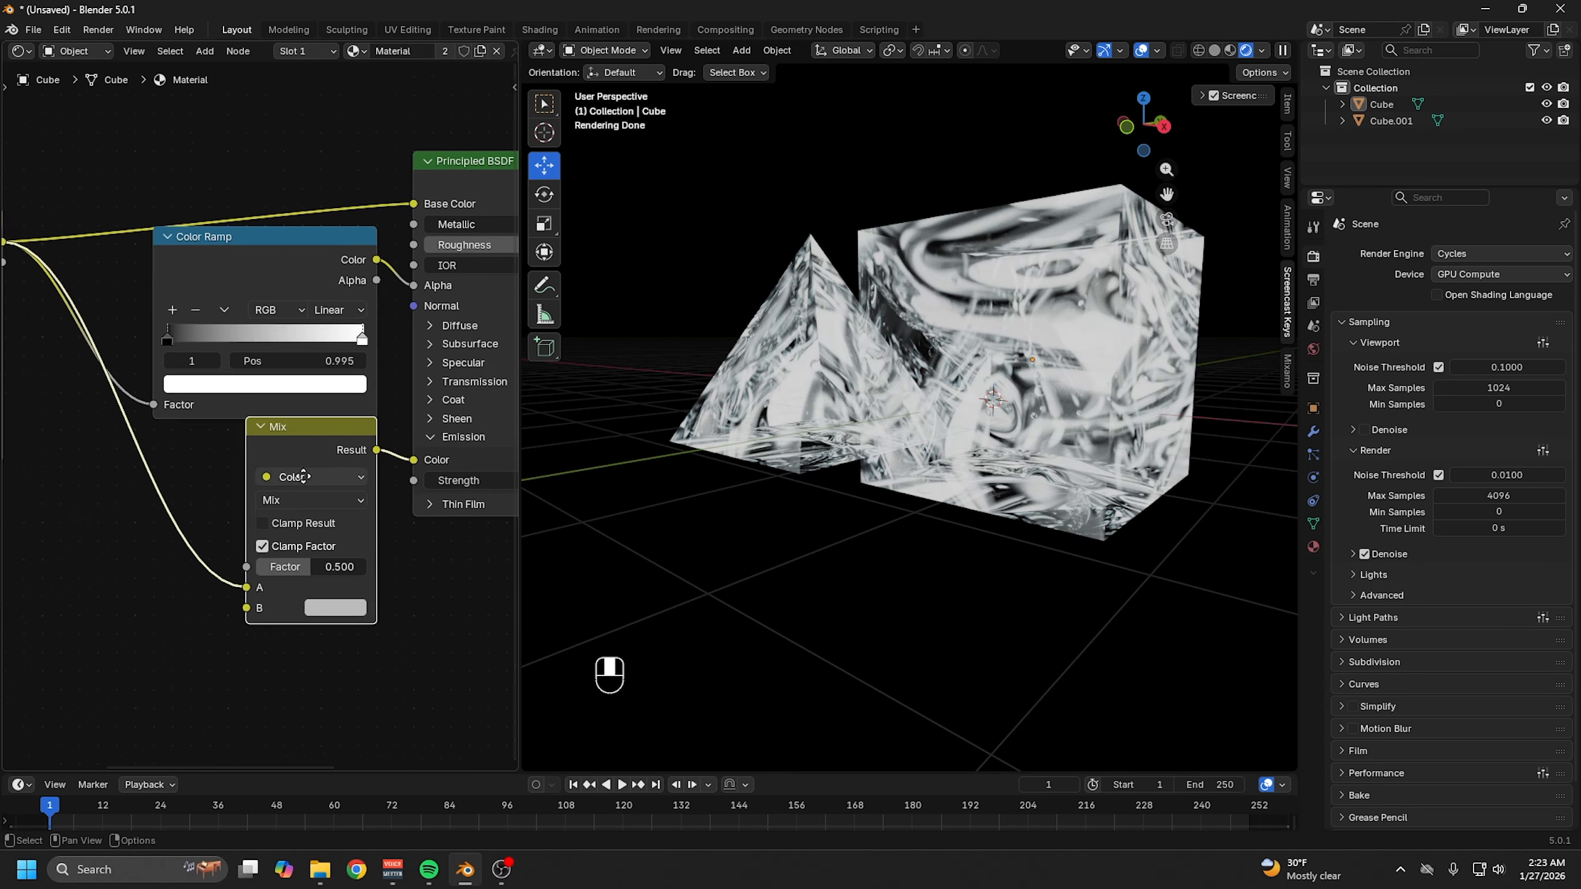
pyautogui.click(293, 596)
pyautogui.click(301, 599)
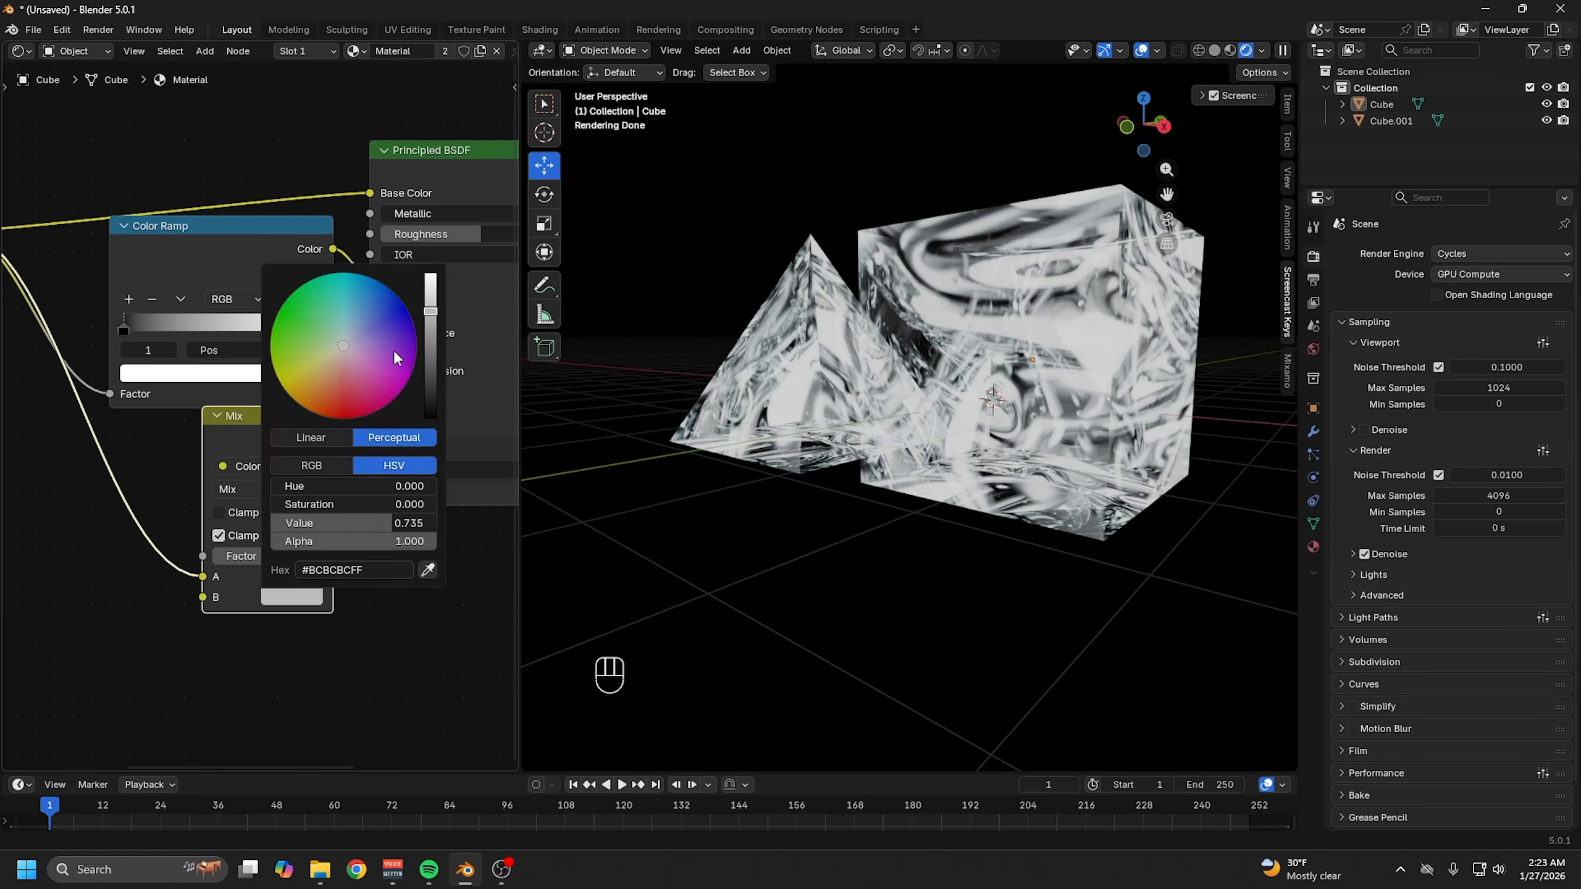
pyautogui.moveTo(392, 351)
pyautogui.mouseDown()
pyautogui.moveTo(358, 353)
pyautogui.moveTo(379, 364)
pyautogui.mouseUp()
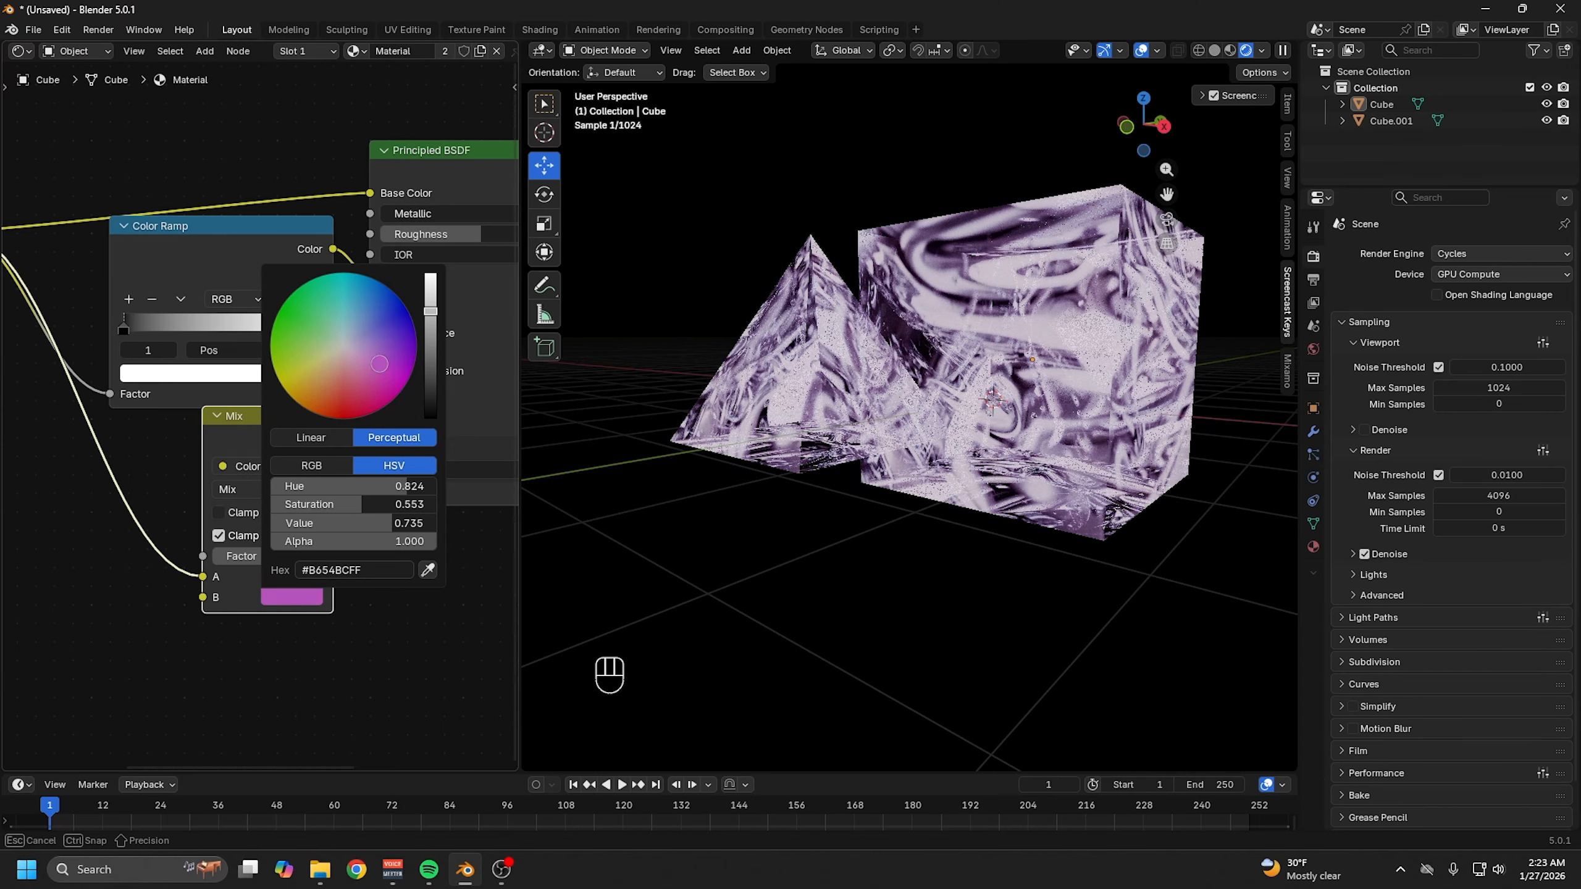
# - Change the Mix node's blend mode to Multiply and set its factor to 0.625
pyautogui.click(255, 489)
pyautogui.click(311, 586)
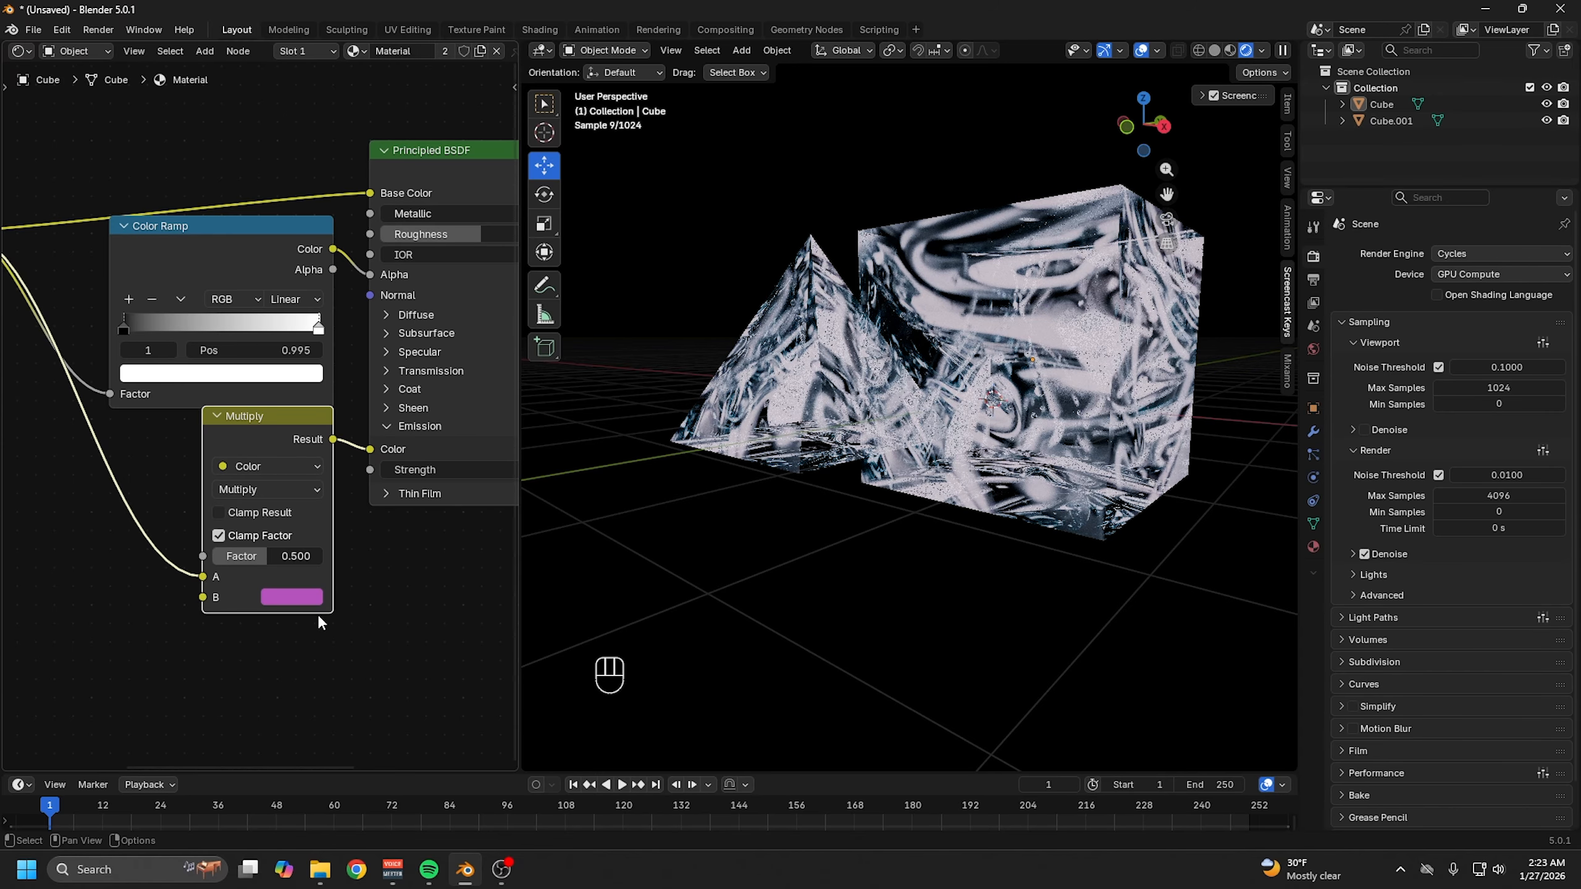
pyautogui.scroll(1, 297, 607)
pyautogui.moveTo(289, 579)
pyautogui.mouseDown()
pyautogui.moveTo(333, 578)
pyautogui.moveTo(259, 579)
pyautogui.moveTo(333, 579)
pyautogui.moveTo(341, 597)
pyautogui.moveTo(275, 567)
pyautogui.moveTo(289, 566)
pyautogui.mouseUp()
pyautogui.hotkey('ctrl', 'z')
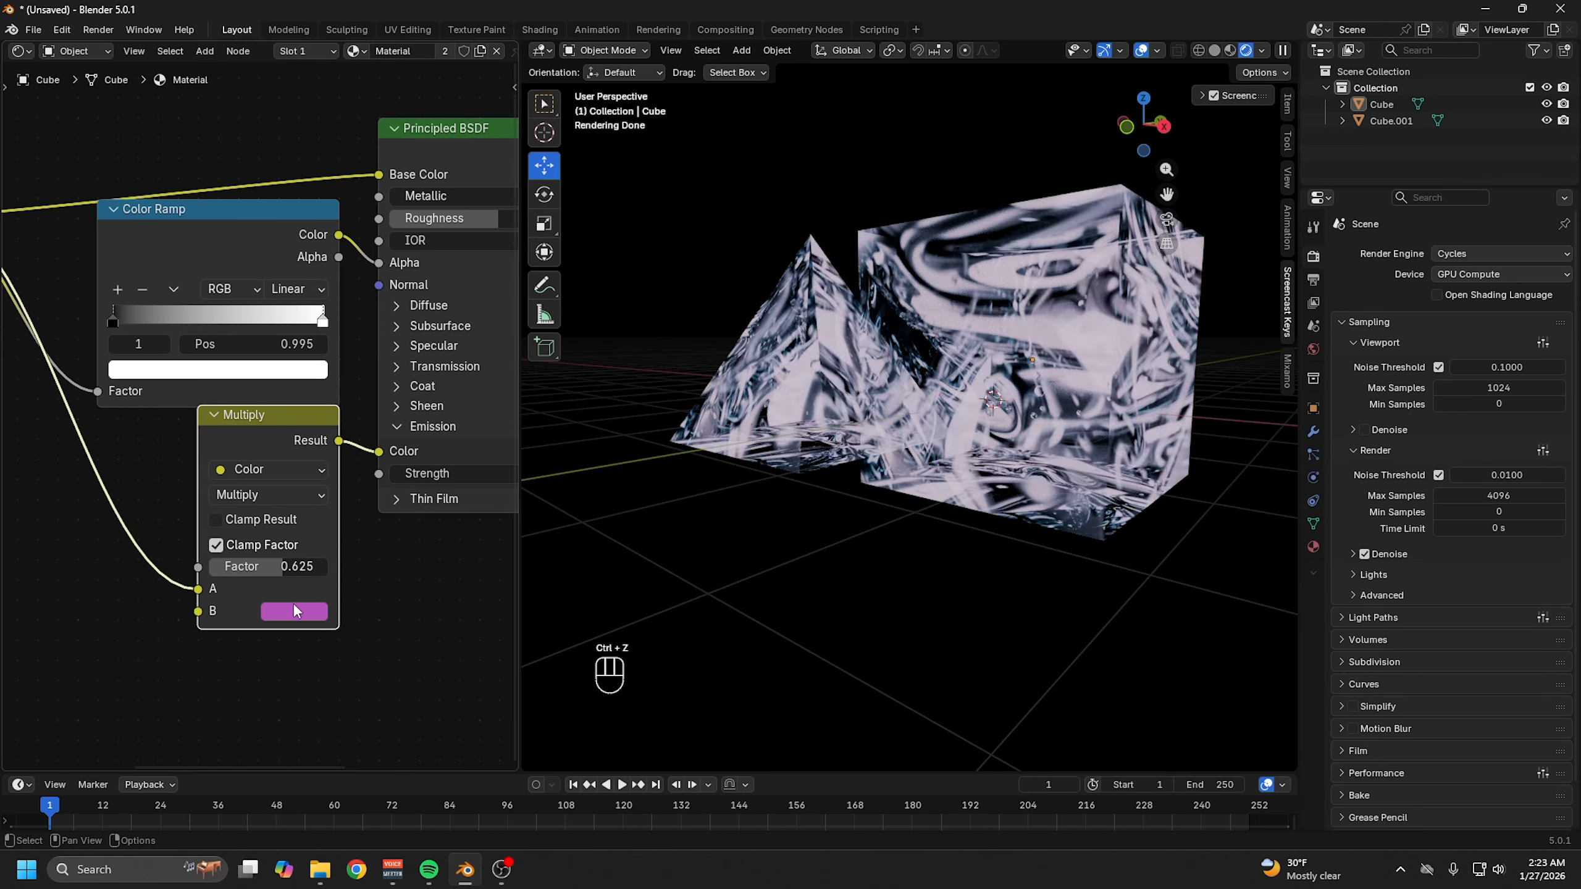
# - Change the Multiply node's B color to teal and inspect the tinted pyramid and cube
pyautogui.click(292, 607)
pyautogui.moveTo(374, 352); pyautogui.dragTo(334, 283)
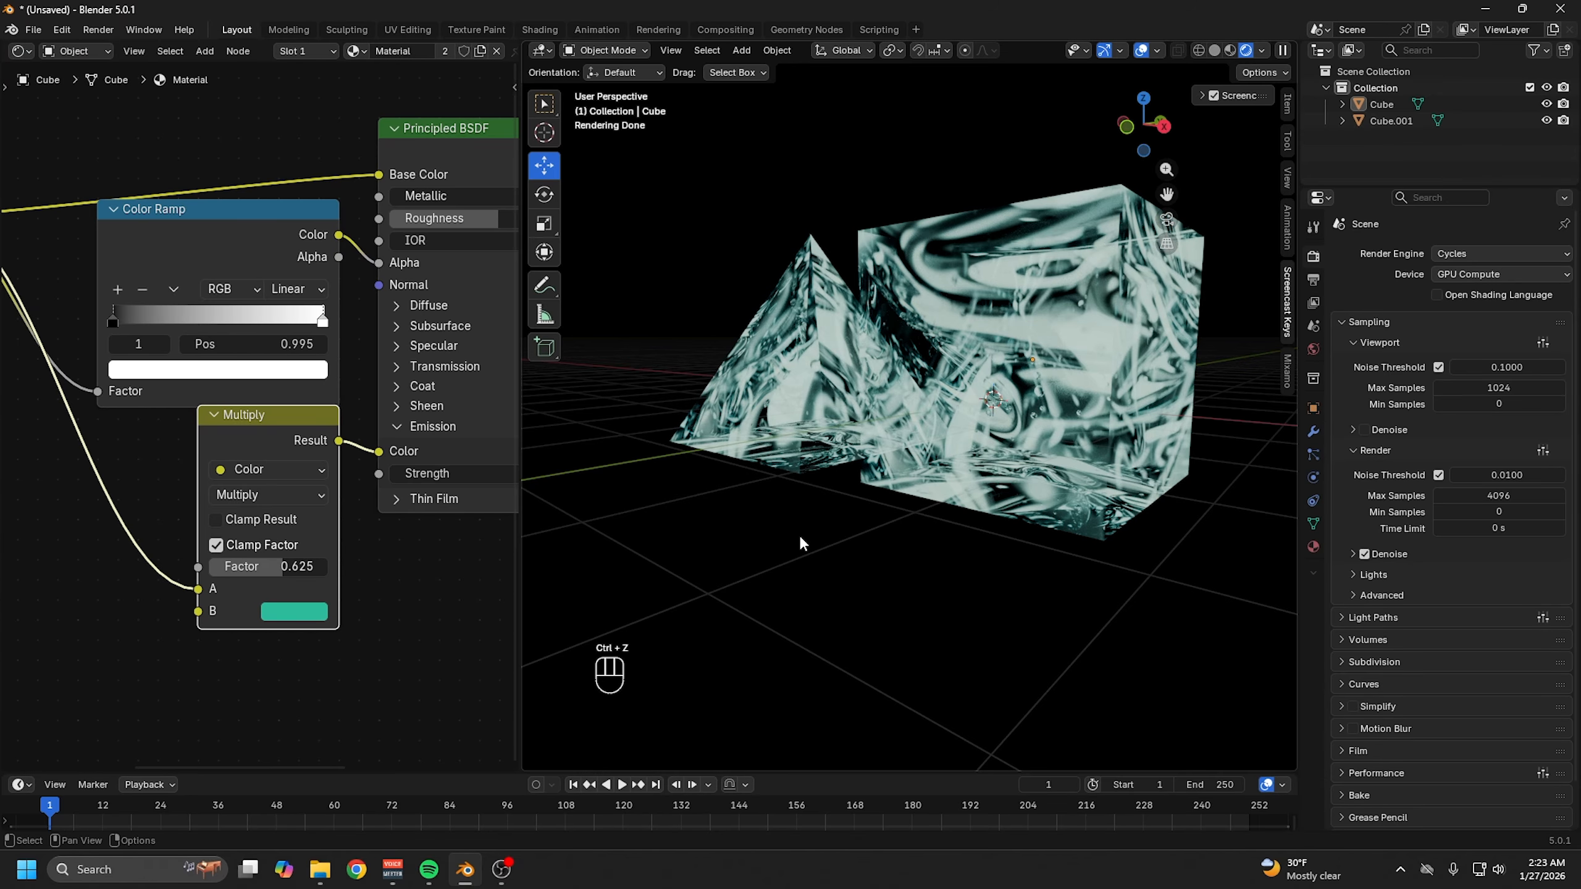
pyautogui.moveTo(798, 533); pyautogui.dragTo(845, 534, button='middle')
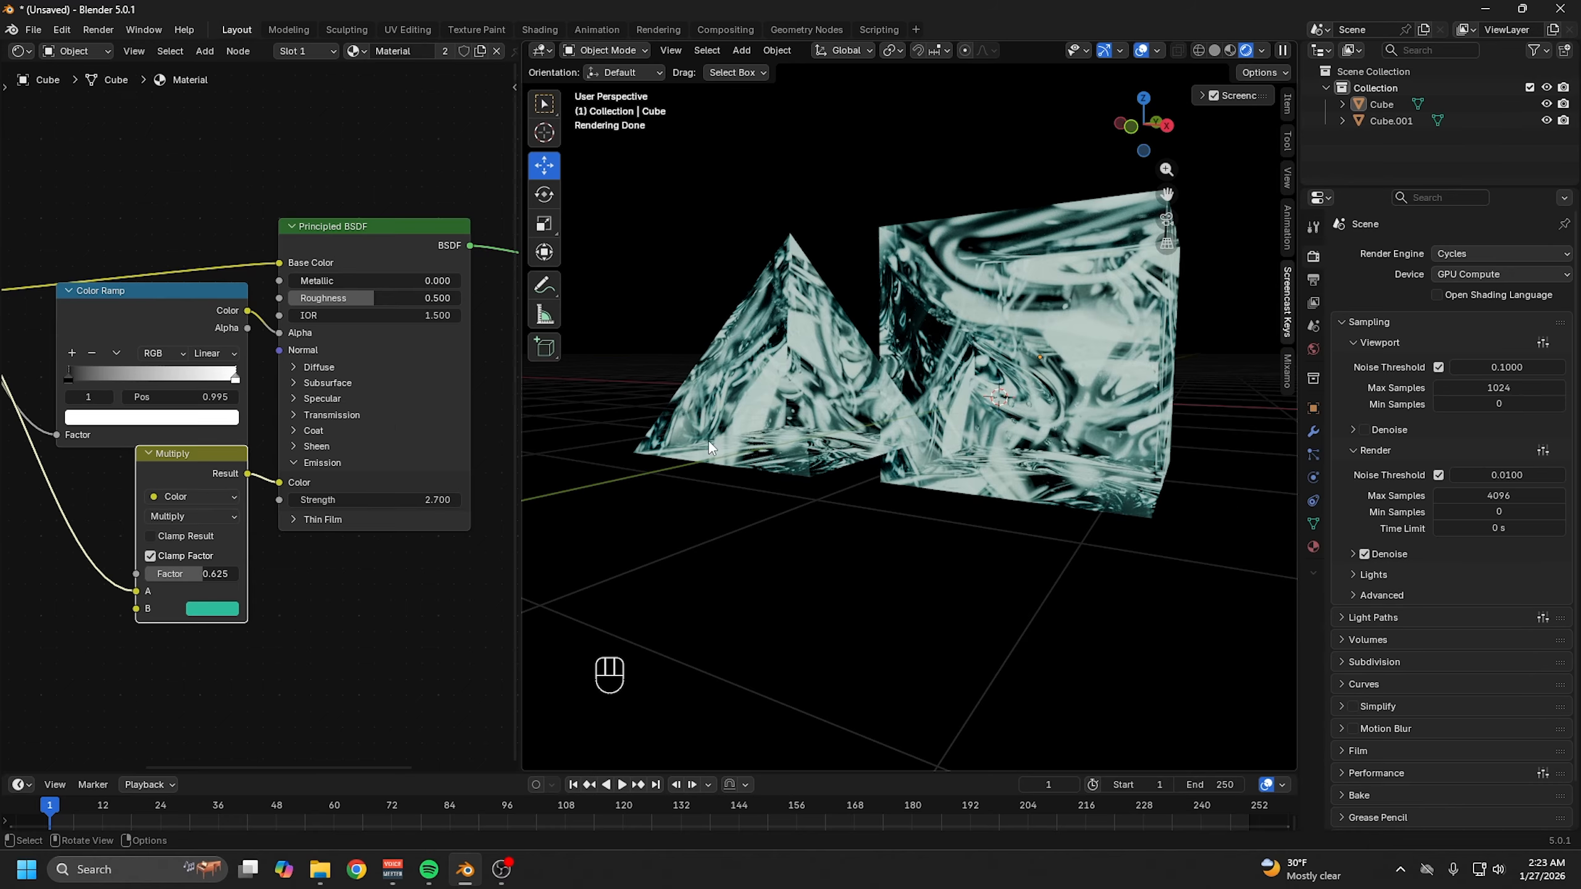
pyautogui.moveTo(232, 400); pyautogui.dragTo(354, 408, button='middle')
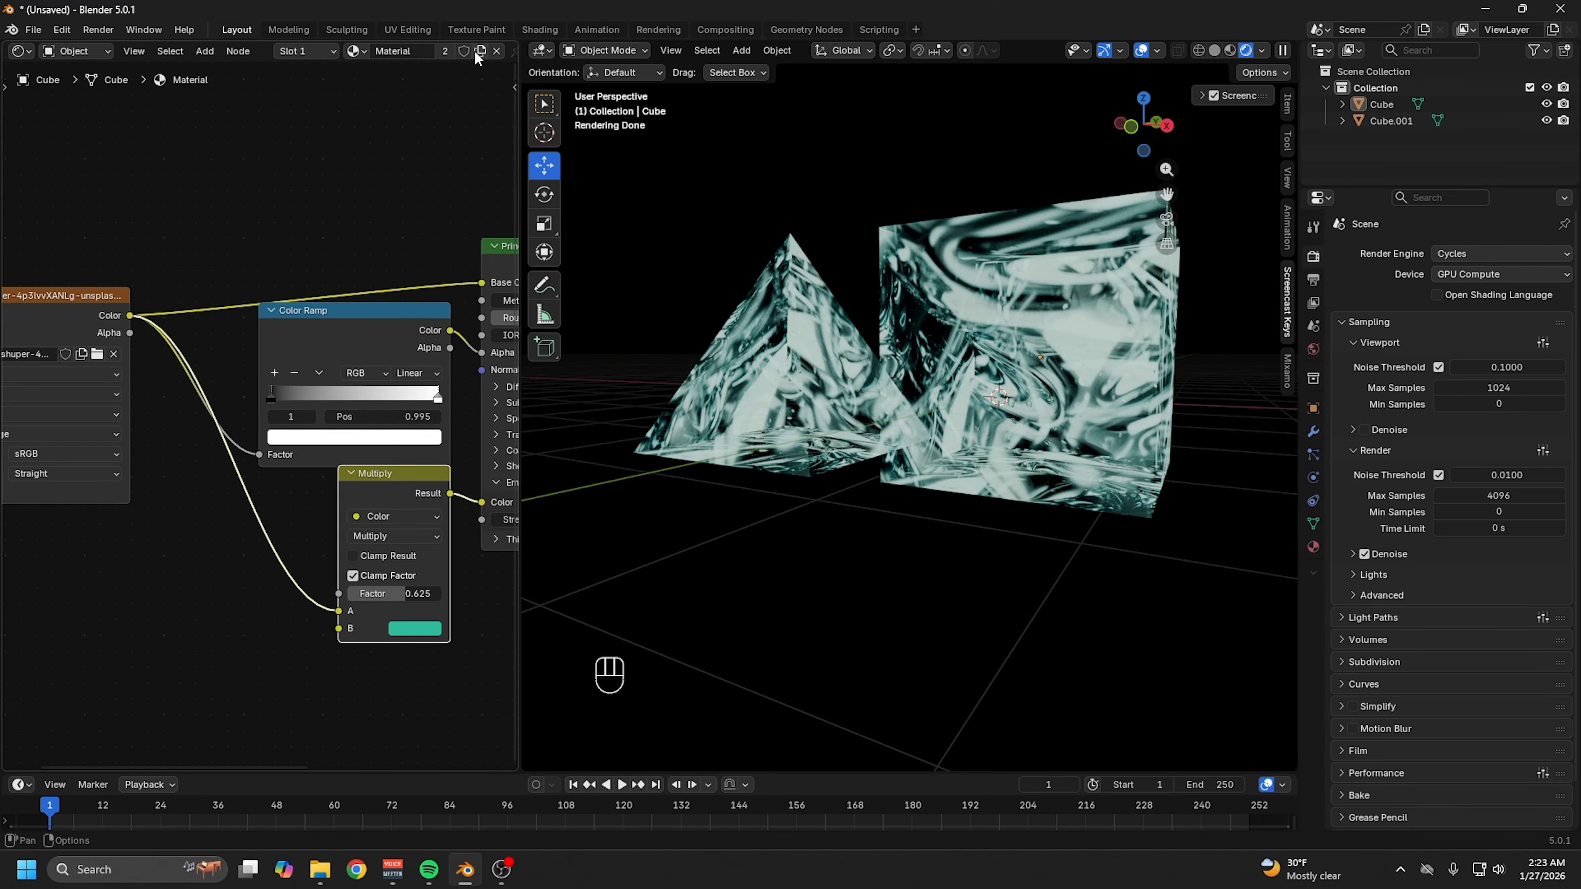
# - Give the cube its own copy of the material and load the pink cloudy-sky photo as its image texture
pyautogui.click(478, 50)
pyautogui.moveTo(211, 319); pyautogui.dragTo(278, 314, button='middle')
pyautogui.click(189, 360)
pyautogui.scroll(-4, 708, 505)
pyautogui.scroll(-6, 737, 479)
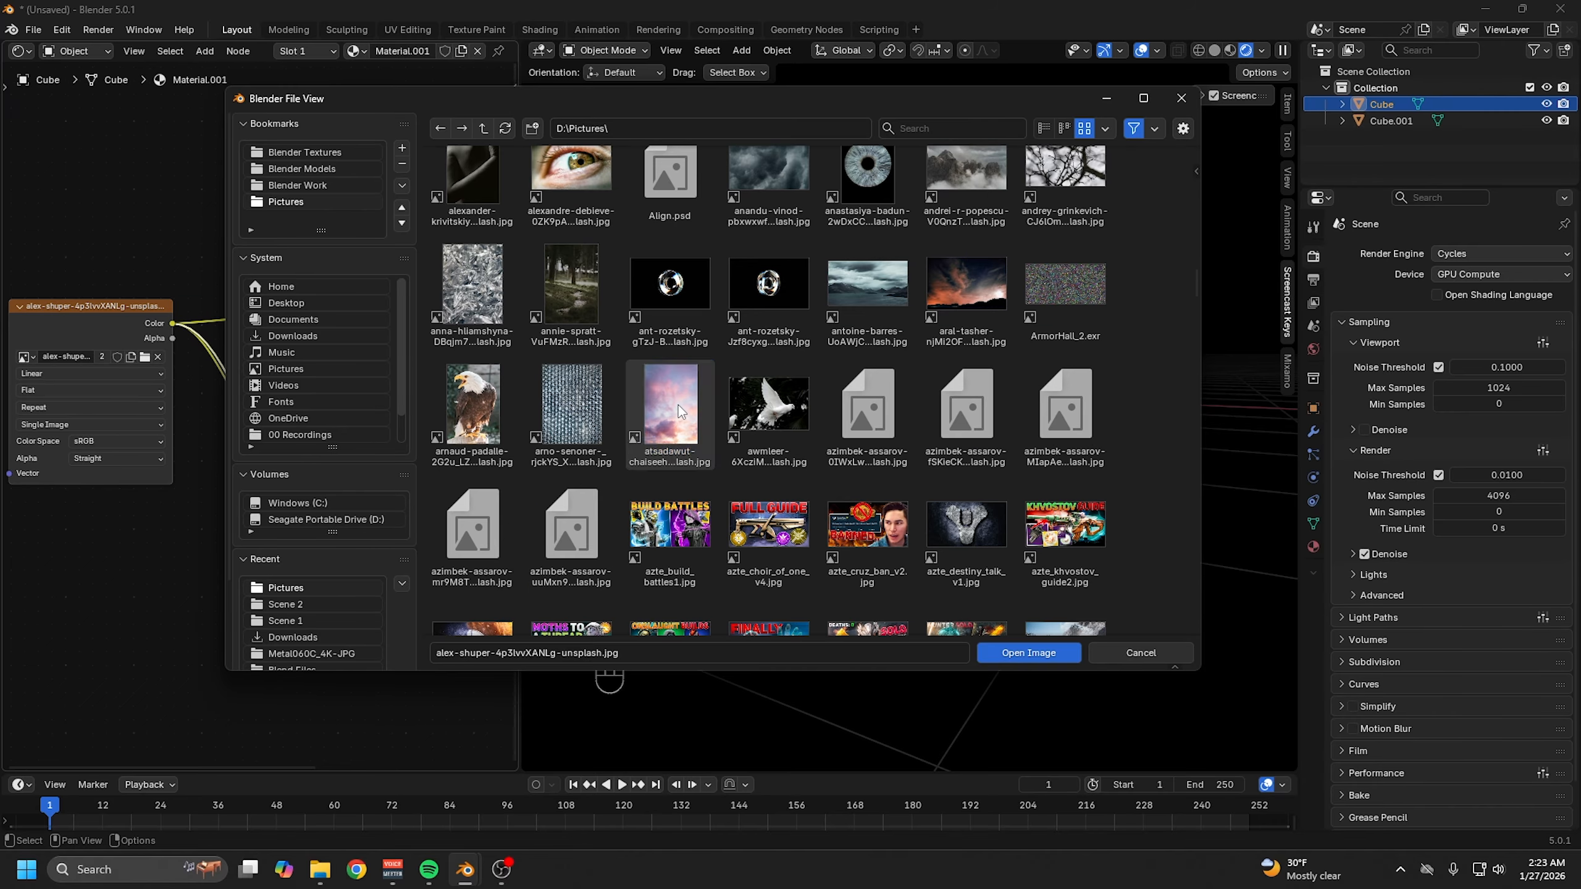
pyautogui.doubleClick(678, 405)
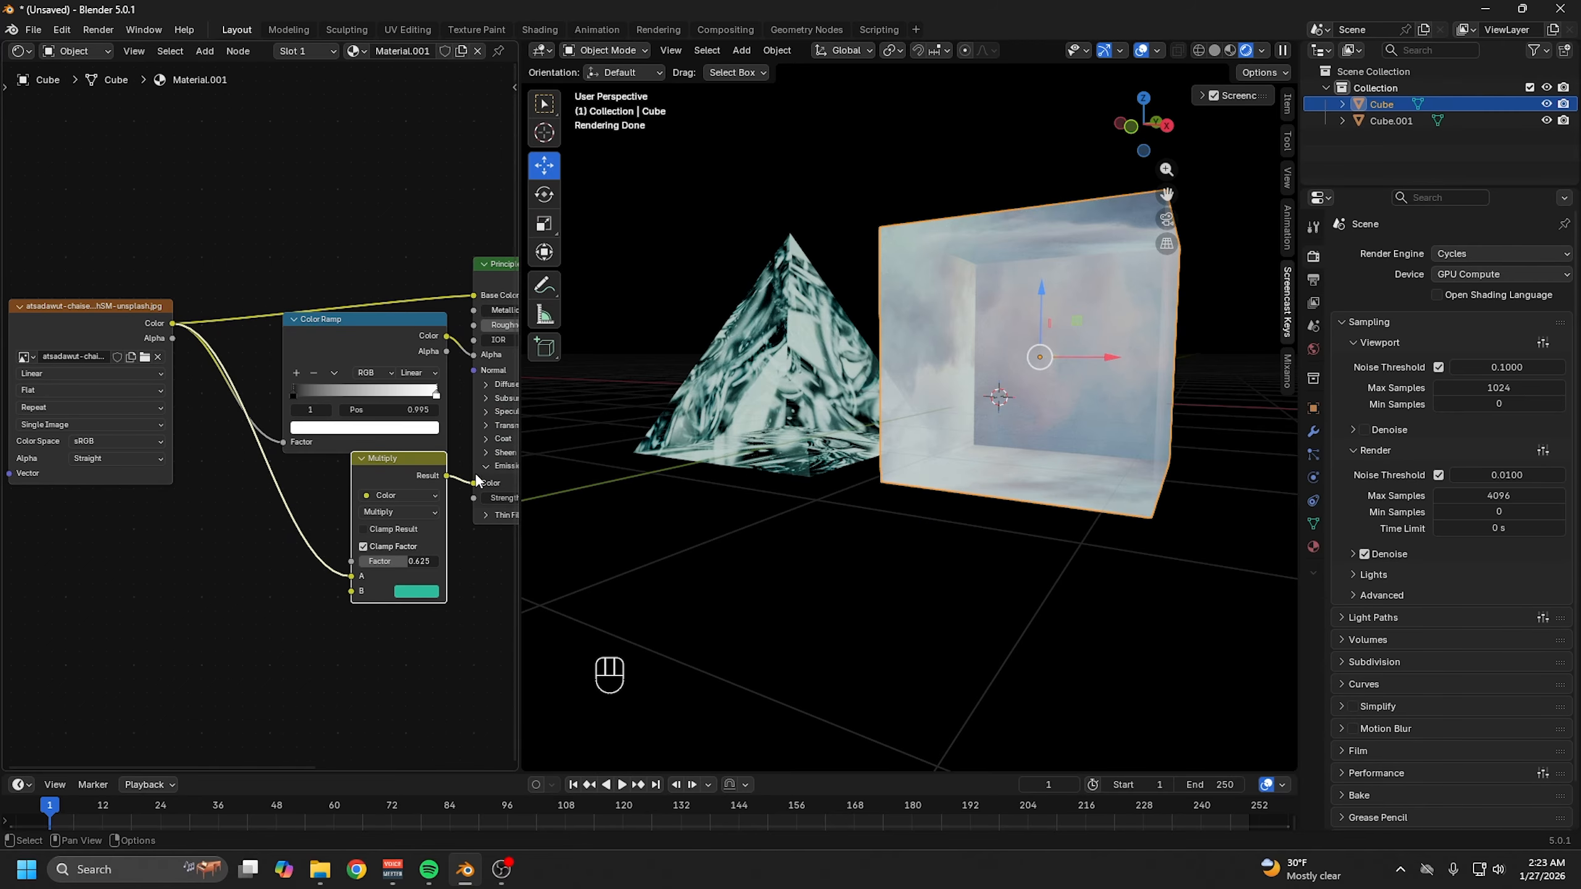
# - Set the cube material's Multiply factor to 0.508 and detach the node, linking the image Color directly to Emission Color
pyautogui.moveTo(486, 436); pyautogui.dragTo(367, 436, button='middle')
pyautogui.moveTo(1078, 382); pyautogui.dragTo(1045, 366, button='middle')
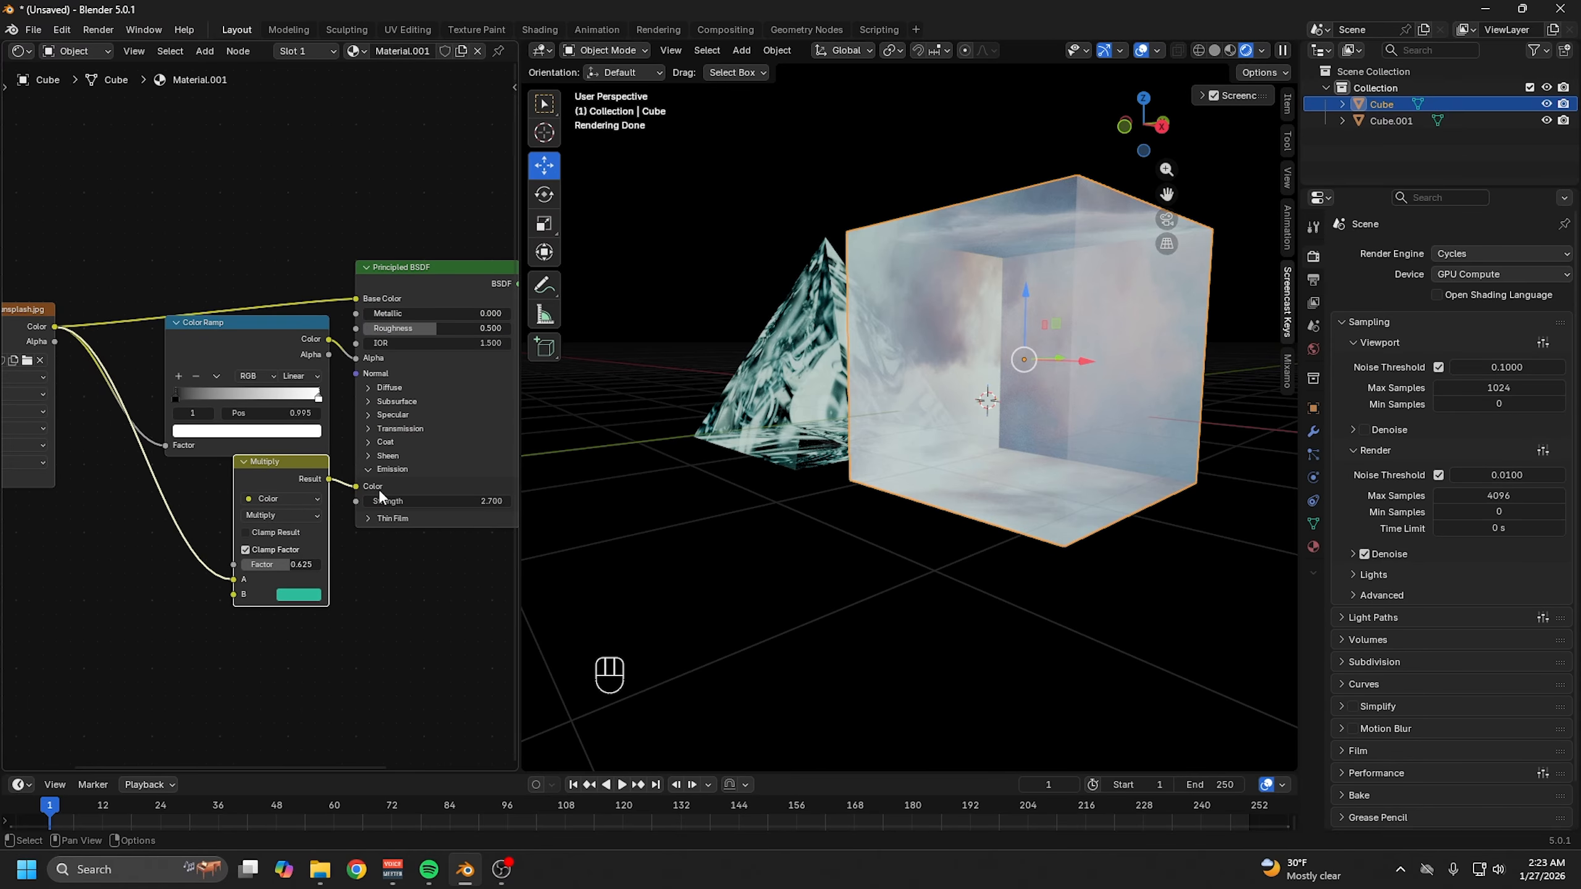
pyautogui.moveTo(286, 564); pyautogui.dragTo(245, 505)
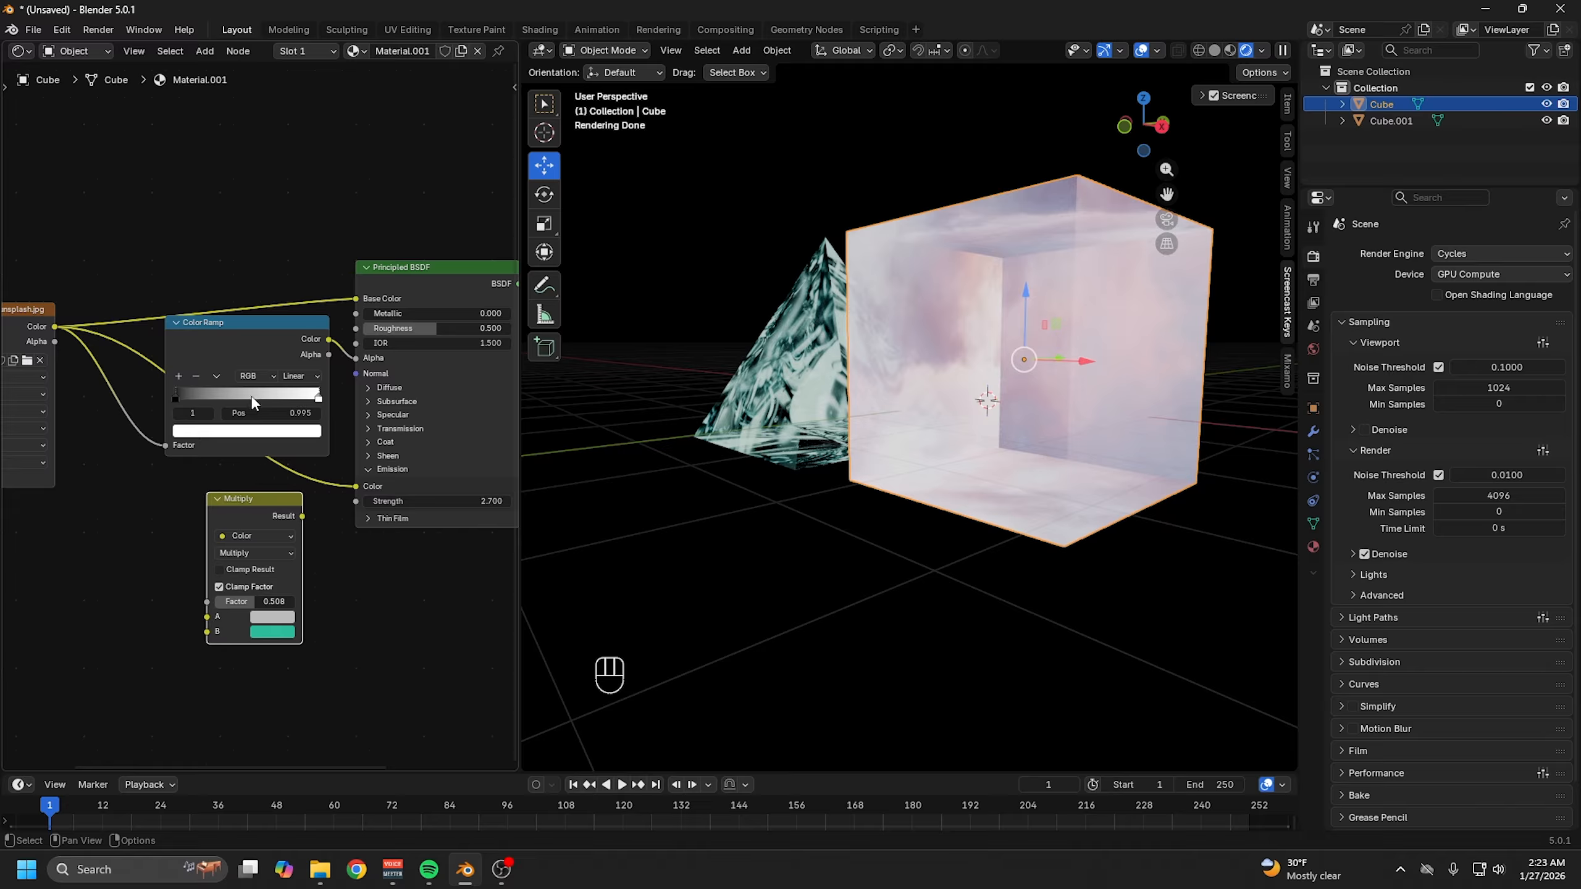
# - Unwrap all of the cube's faces with Cube Projection in Edit Mode
pyautogui.press('Tab')
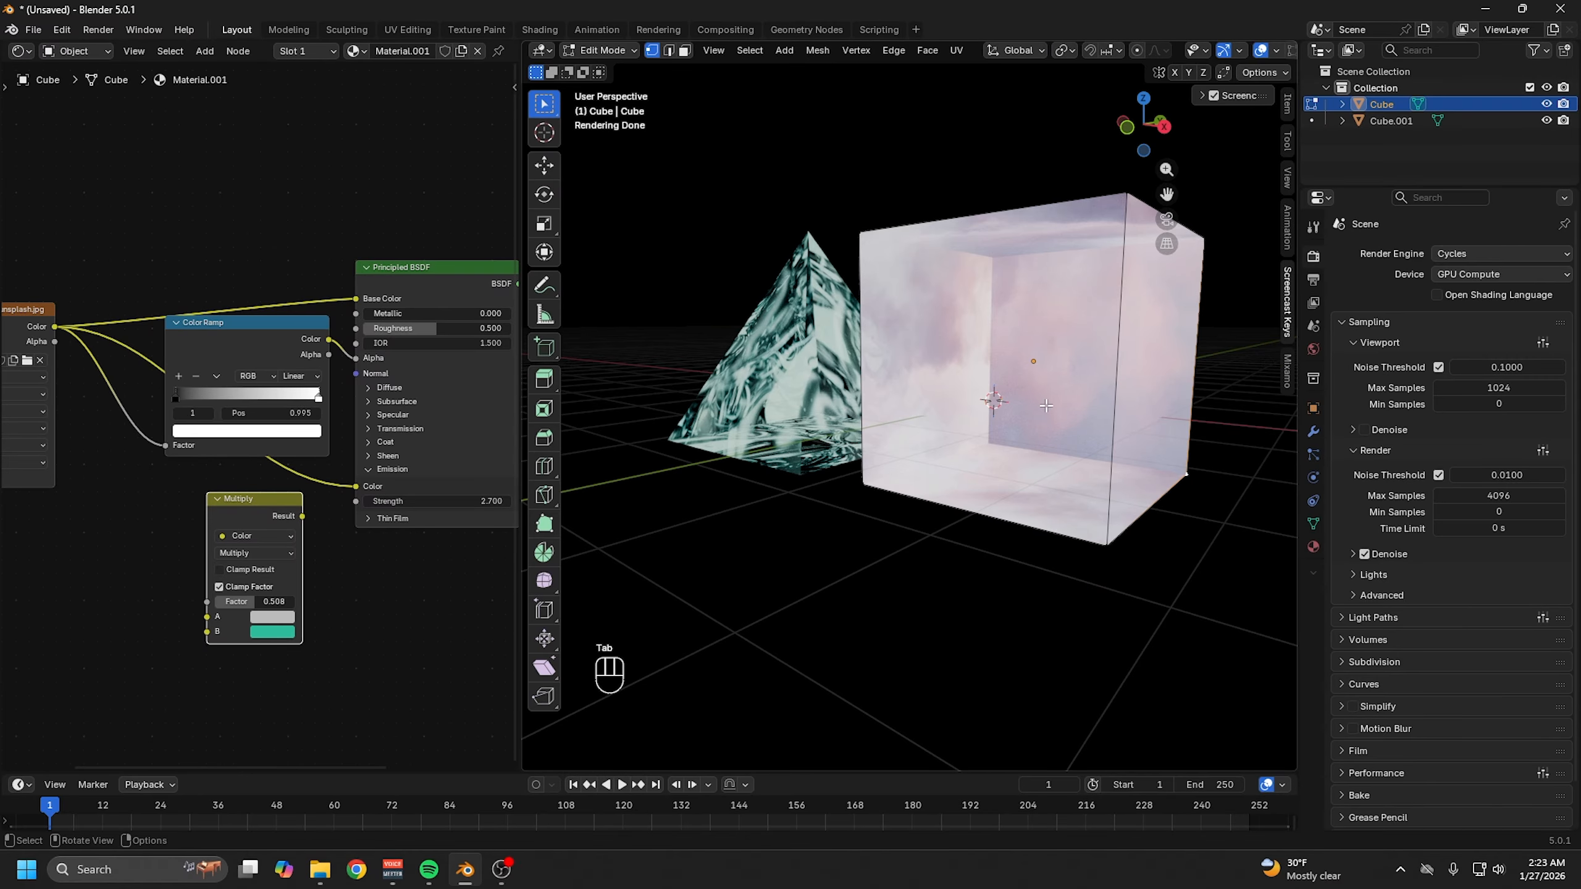
pyautogui.press('a')
pyautogui.press('u')
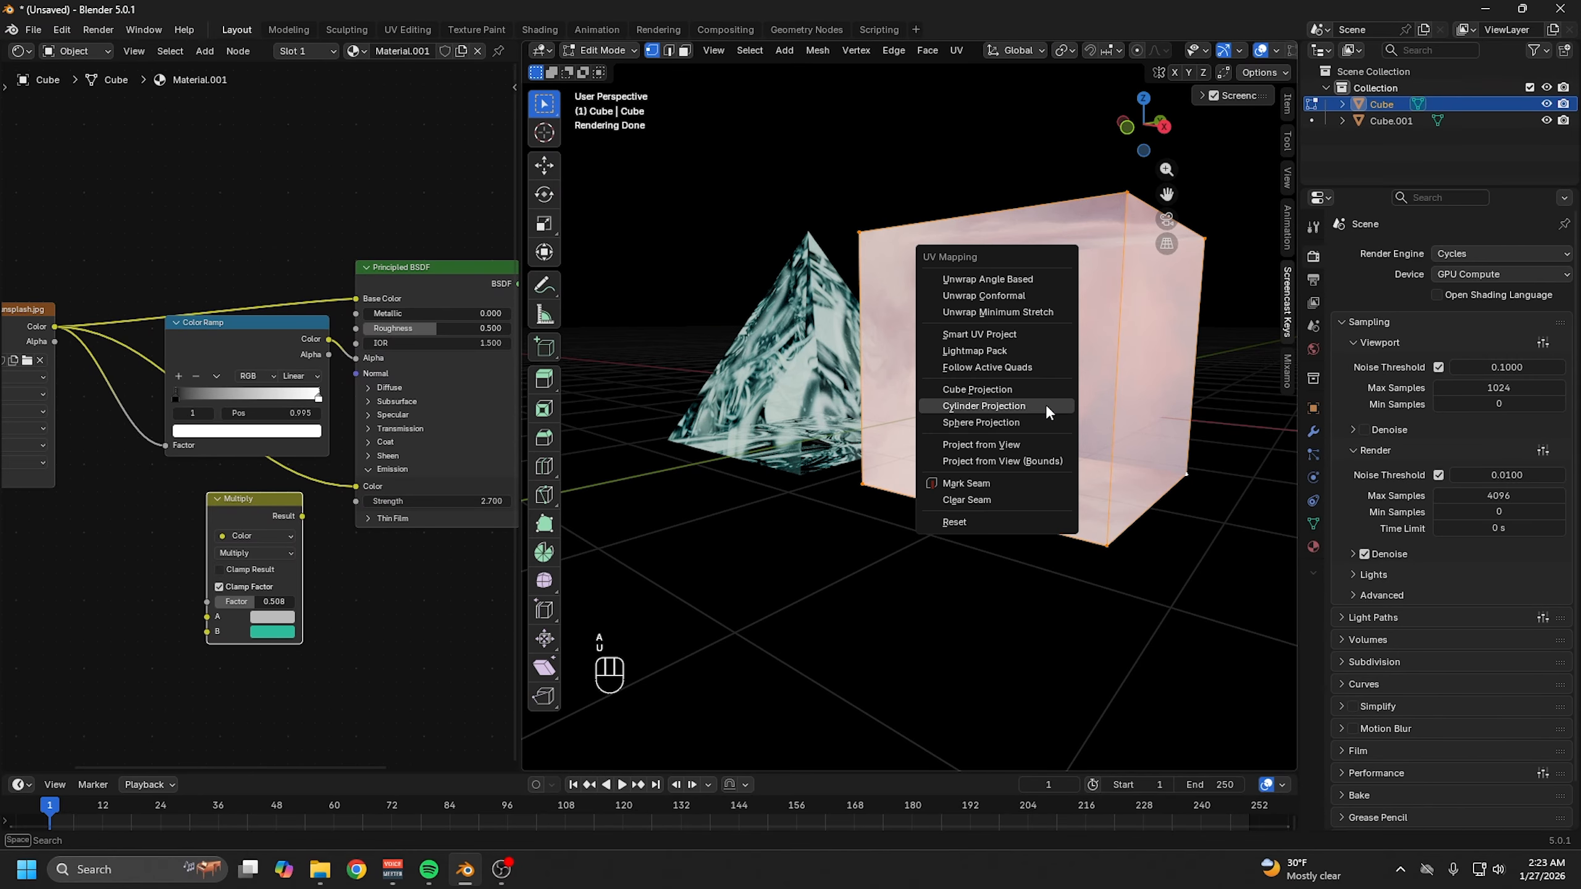
pyautogui.click(1019, 388)
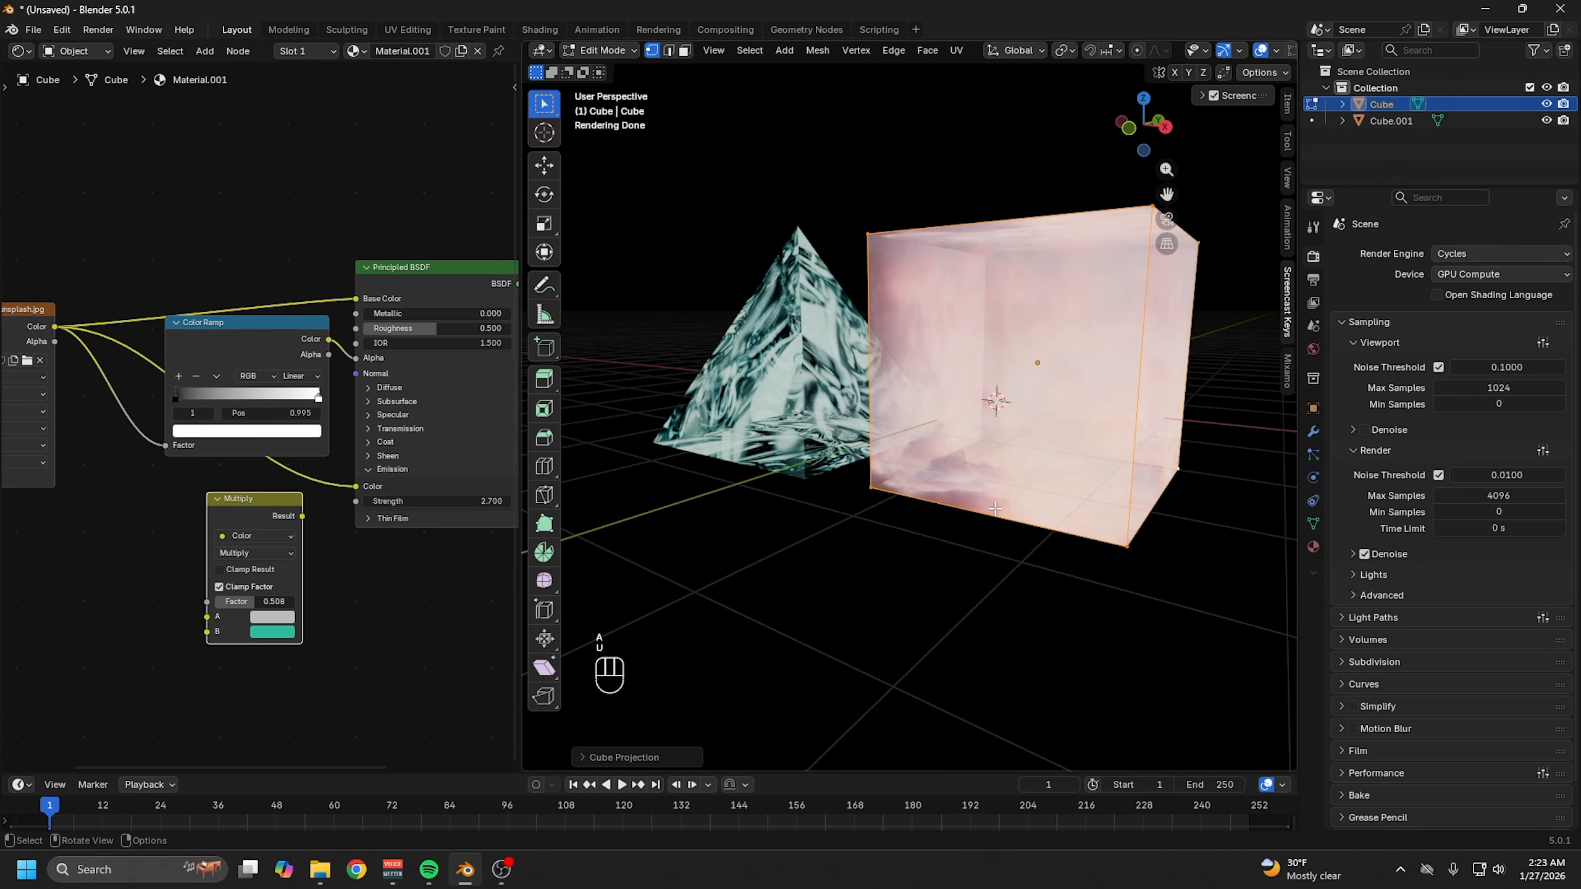
# - Split the node editor area horizontally, make the upper part a UV Editor, and enlarge it to show the whole layout
pyautogui.rightClick(521, 514)
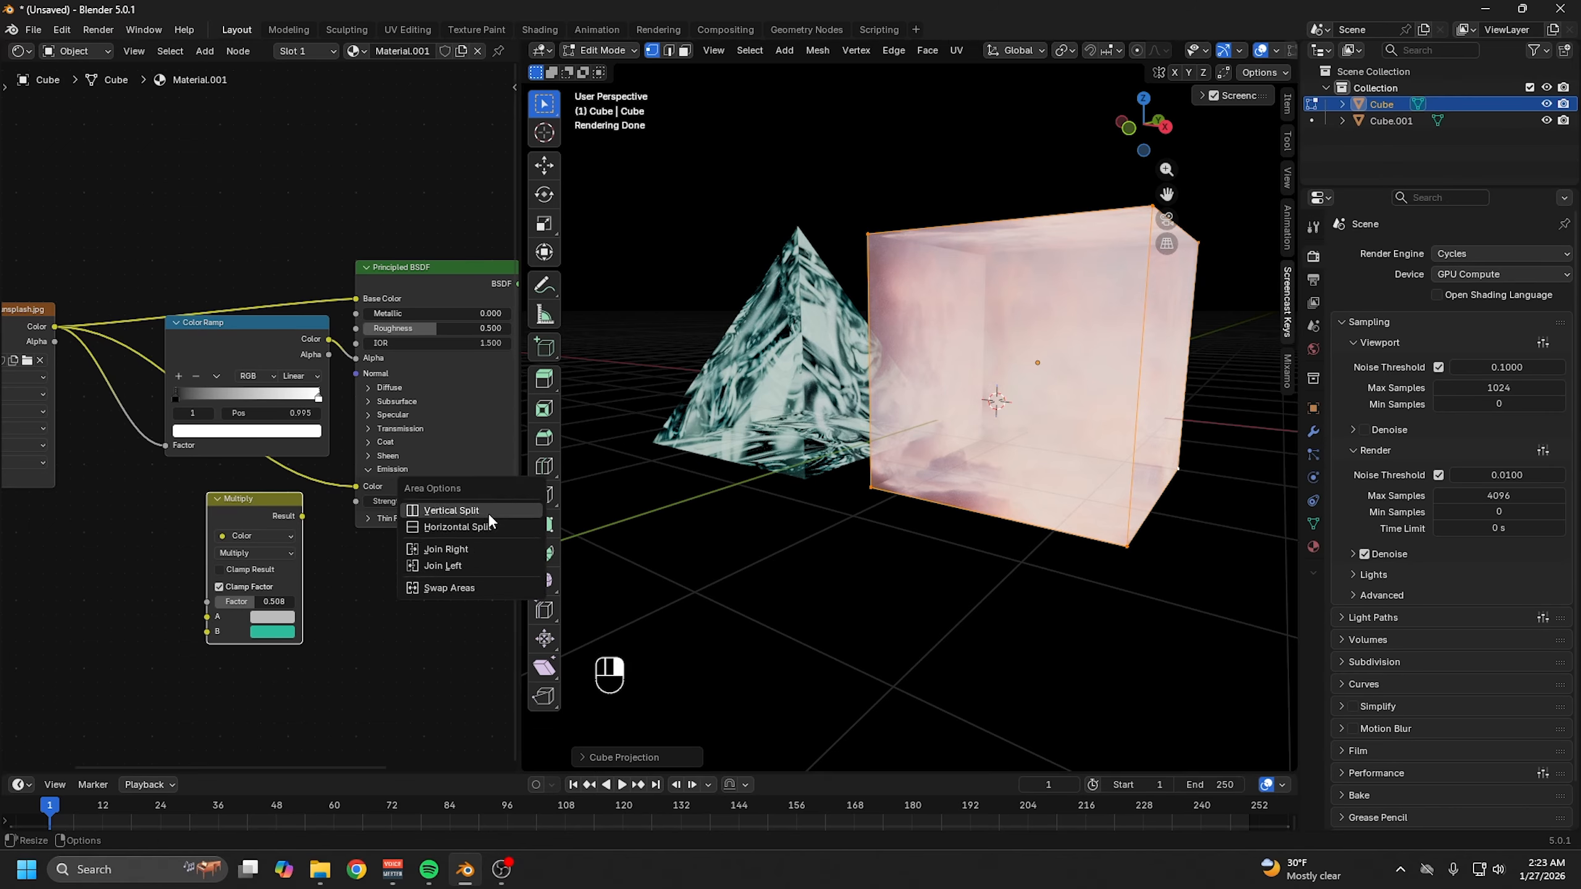
pyautogui.click(491, 526)
pyautogui.click(261, 229)
pyautogui.click(21, 52)
pyautogui.click(53, 130)
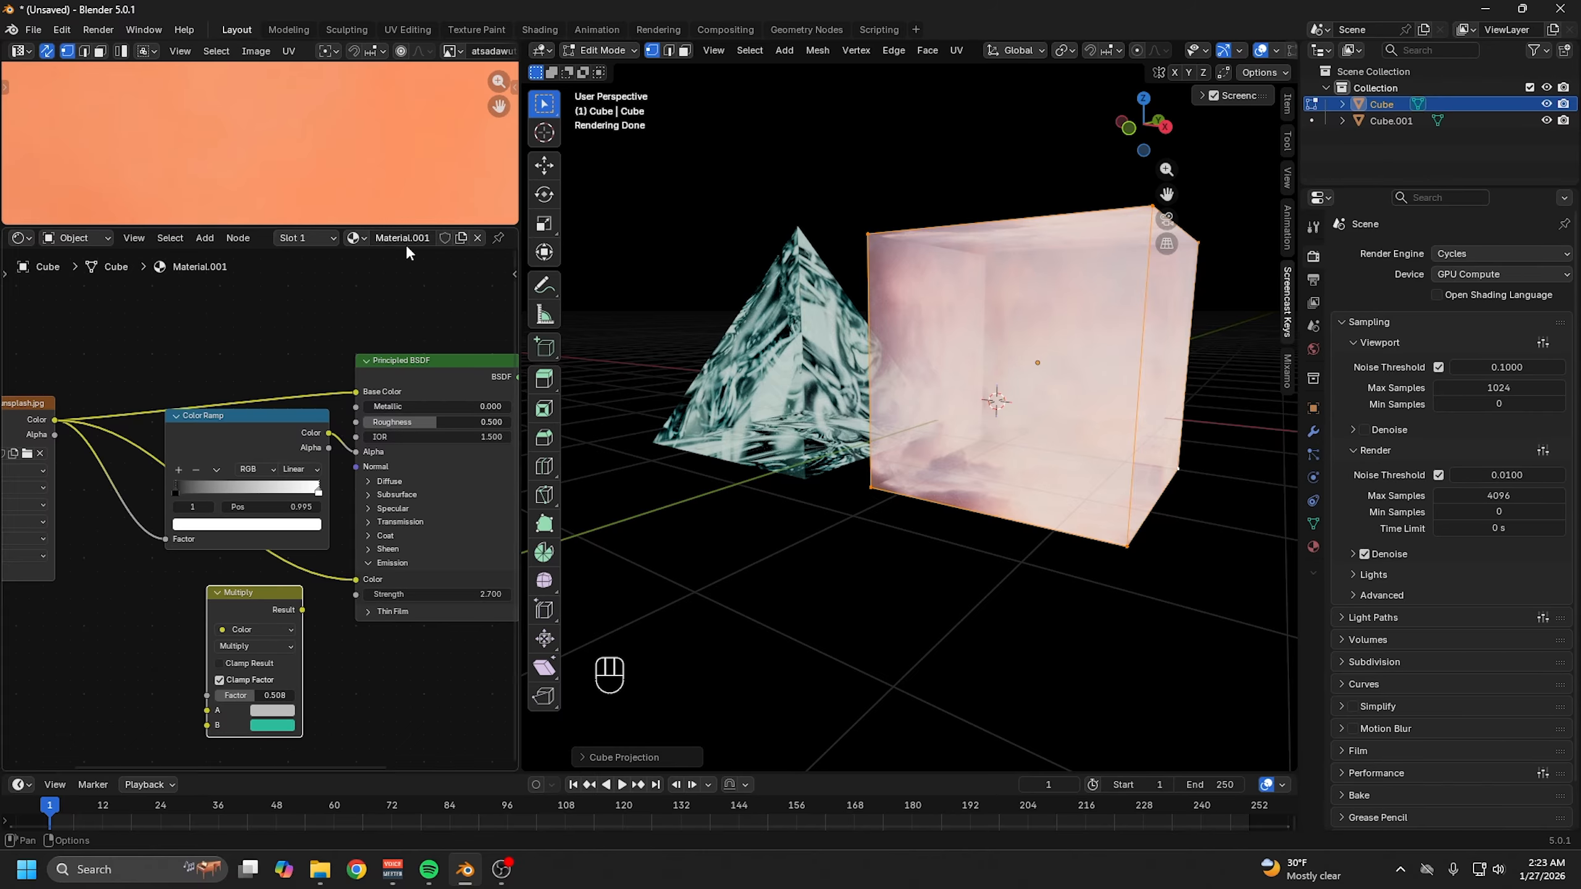
pyautogui.moveTo(299, 227); pyautogui.dragTo(299, 384)
# - Undo the cube's UV projection and reapply Cube Projection to all its faces
pyautogui.hotkey('ctrl', 'z')
pyautogui.hotkey('ctrl', 'z')
pyautogui.hotkey('ctrl', 'shift', 'z')
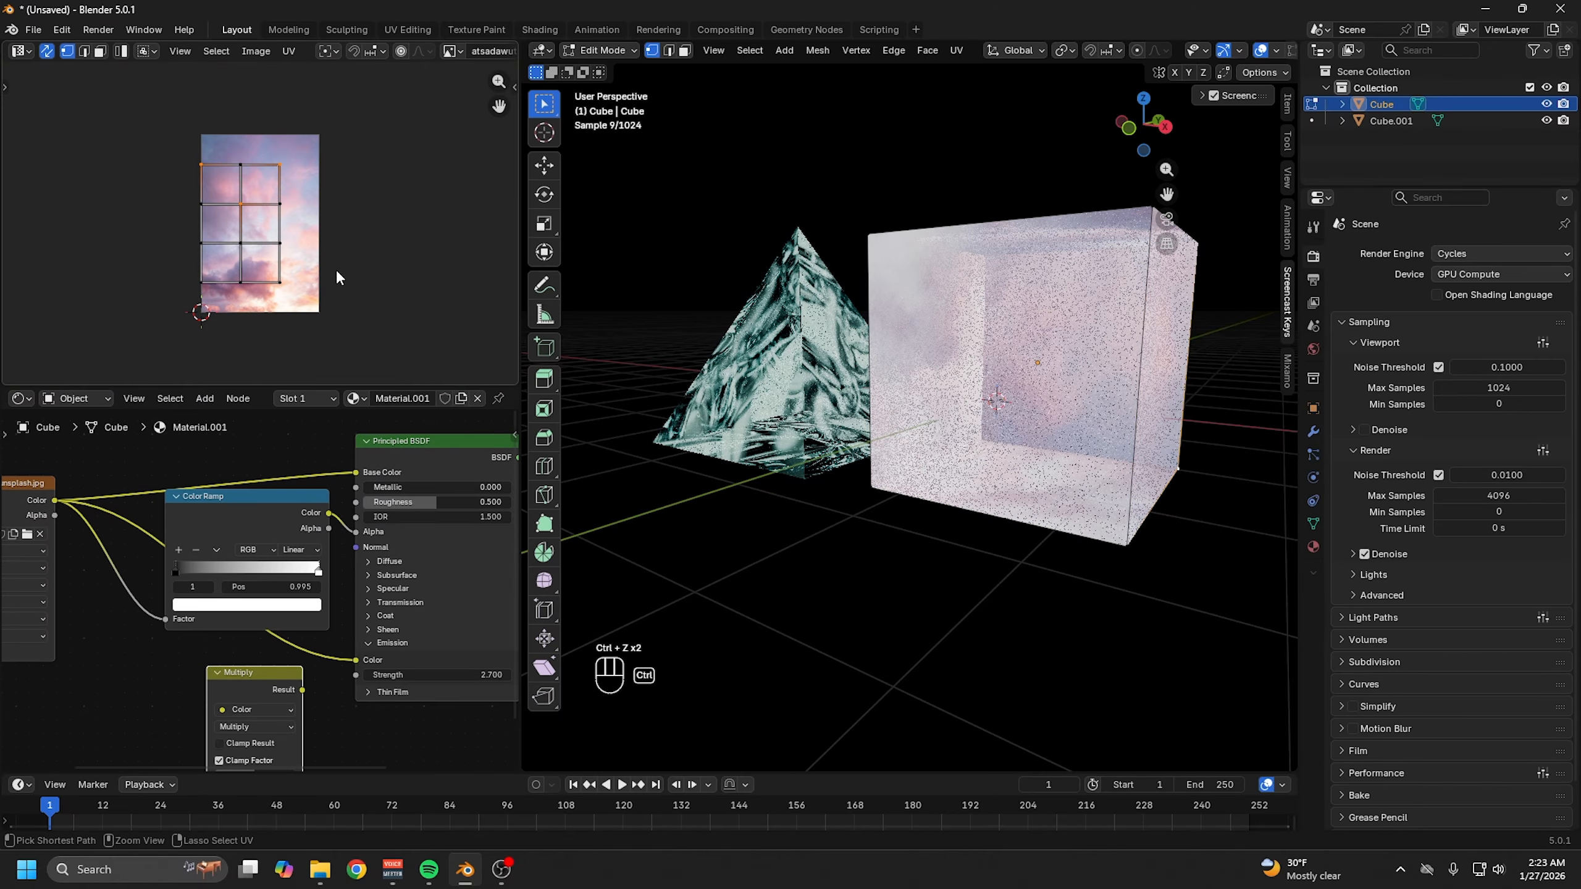
pyautogui.scroll(2, 286, 254)
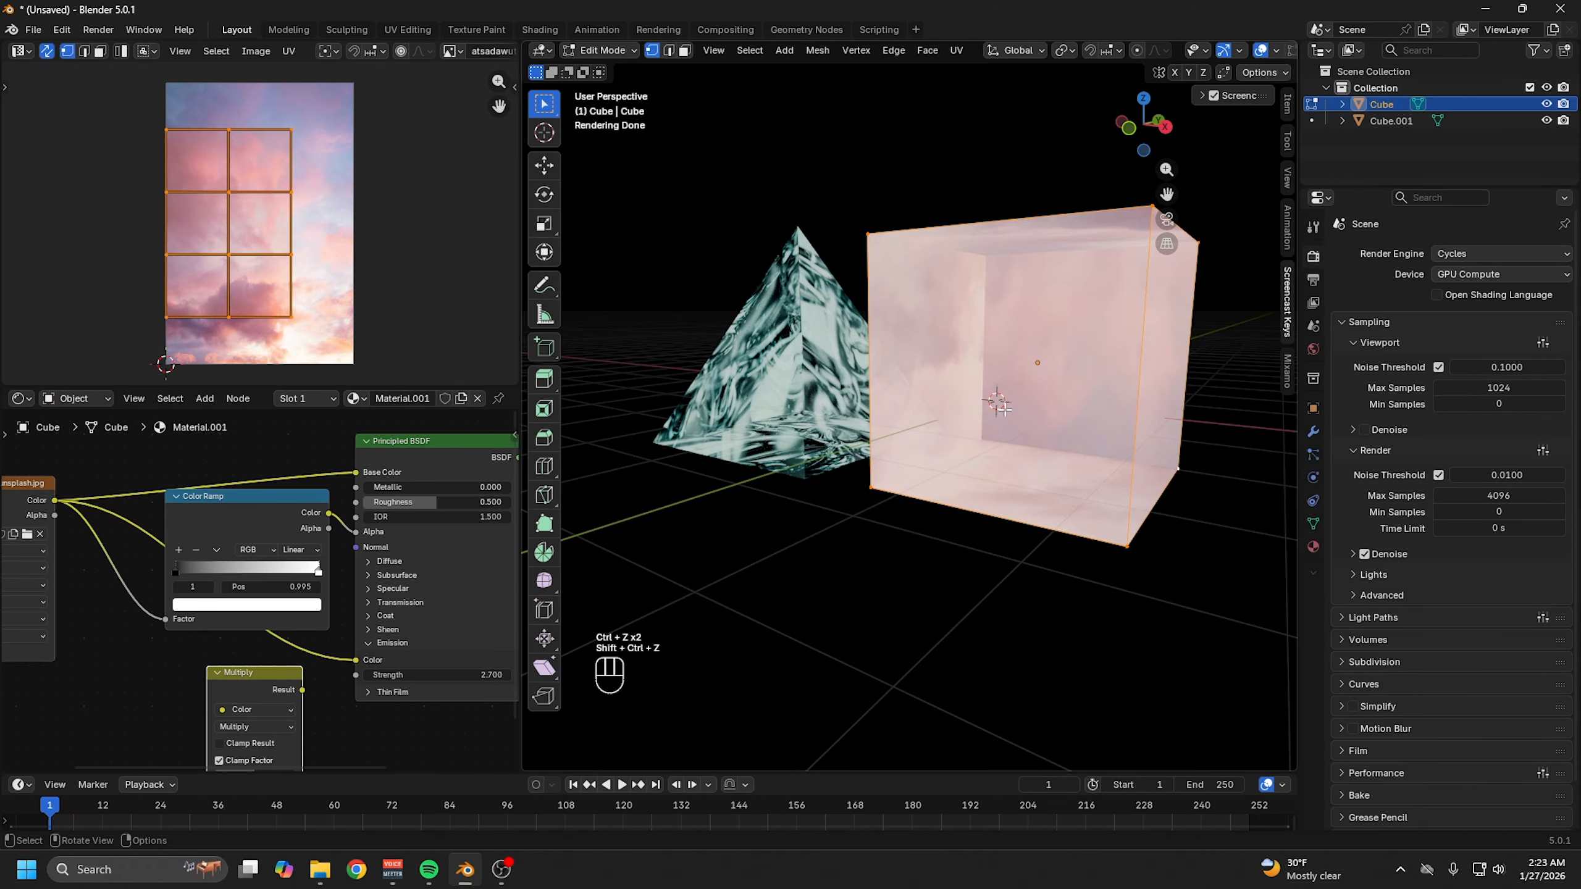
pyautogui.press('u')
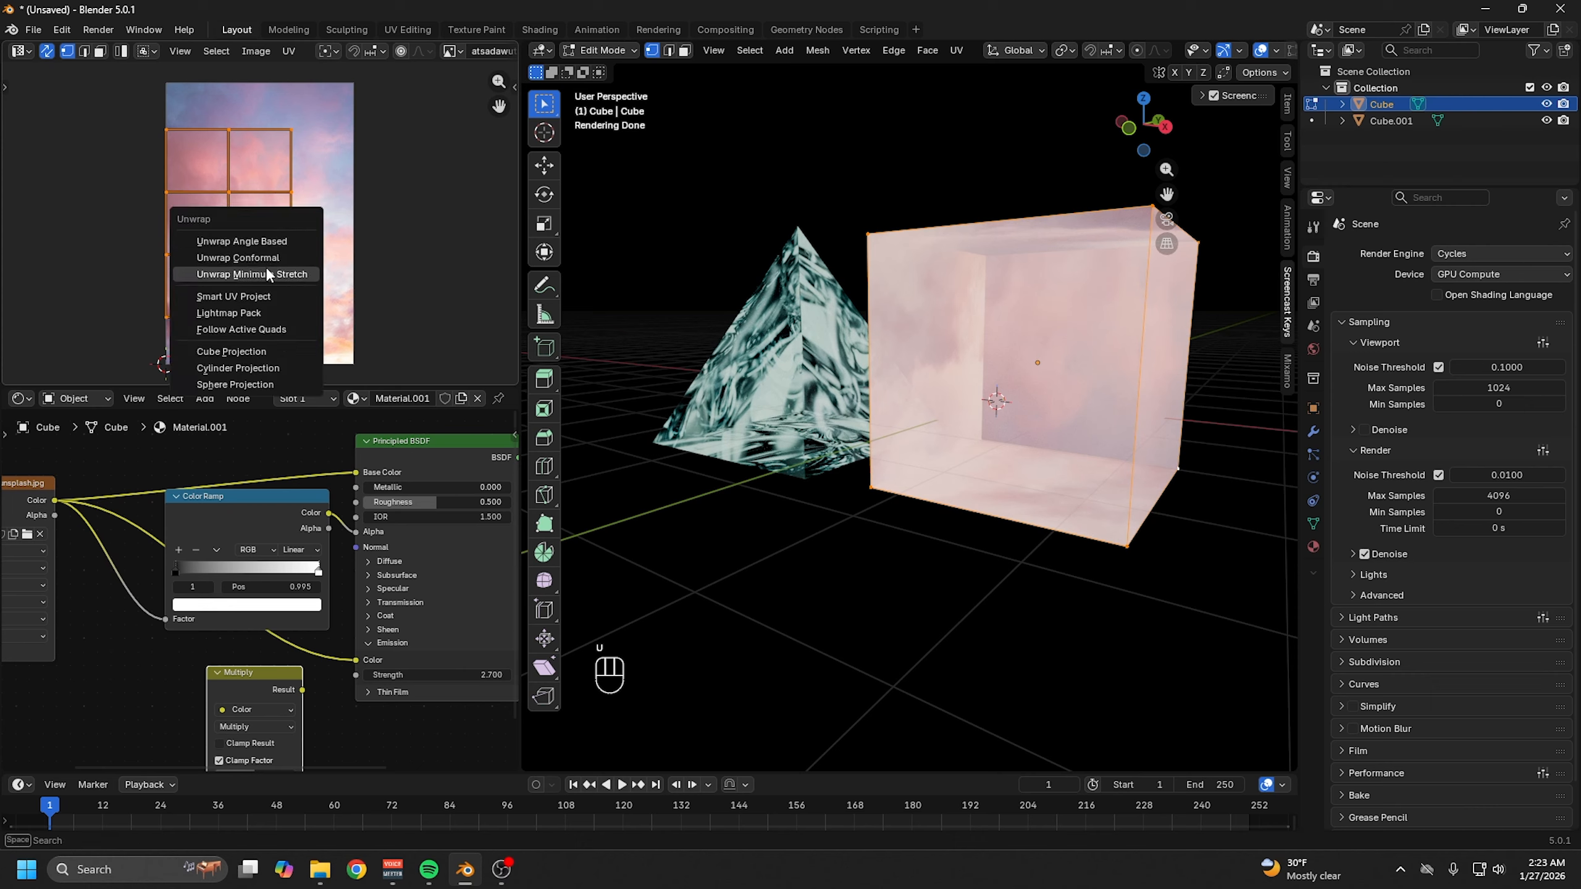
pyautogui.click(261, 352)
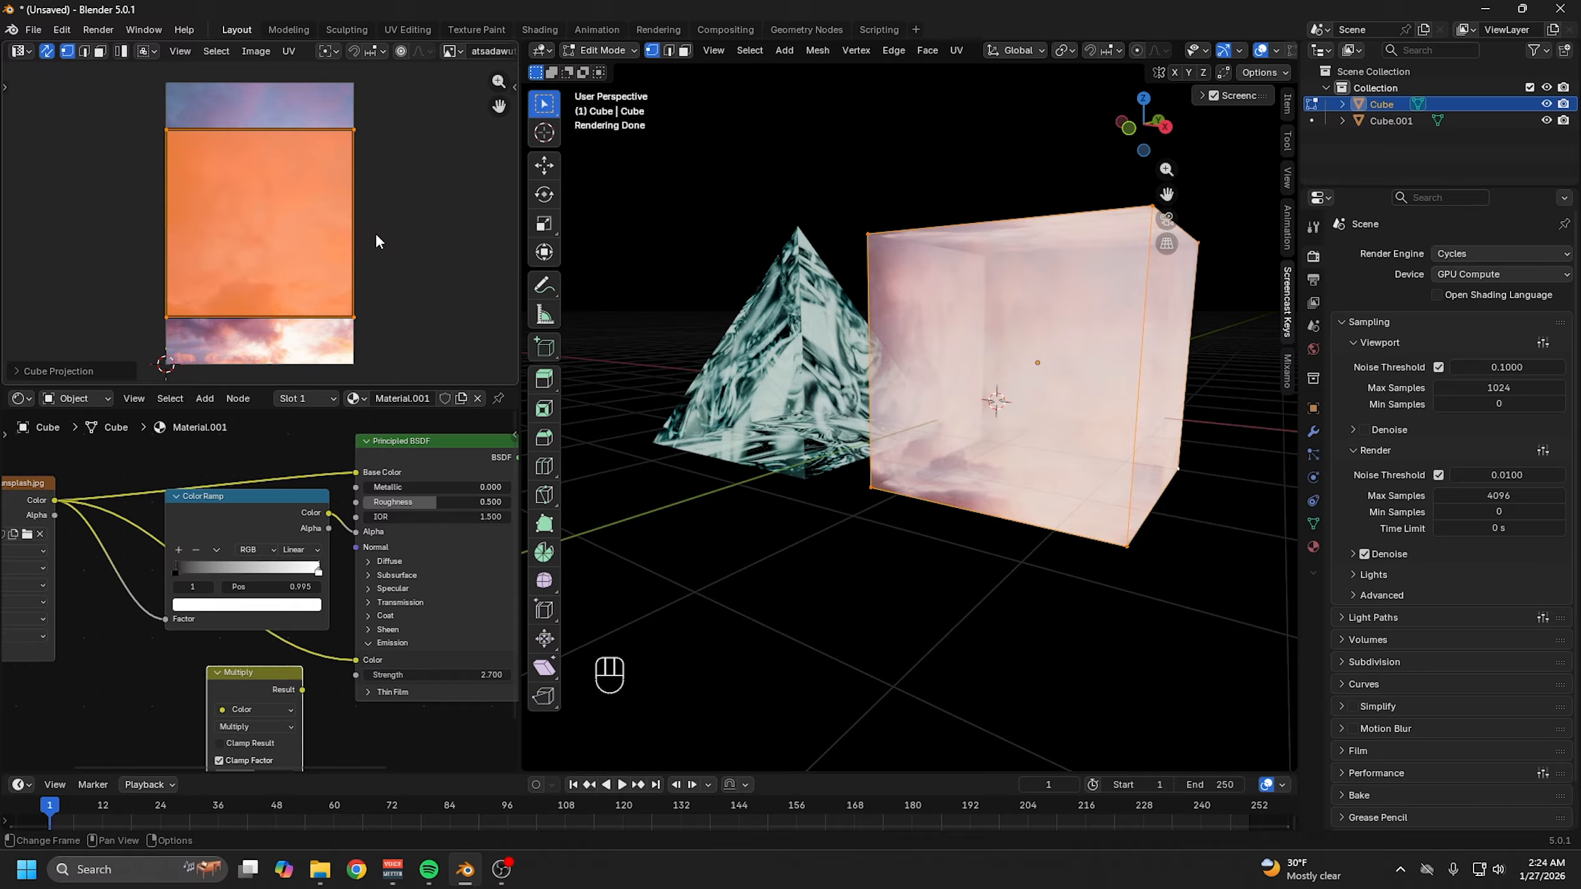
pyautogui.press('s')
pyautogui.rightClick(34, 249)
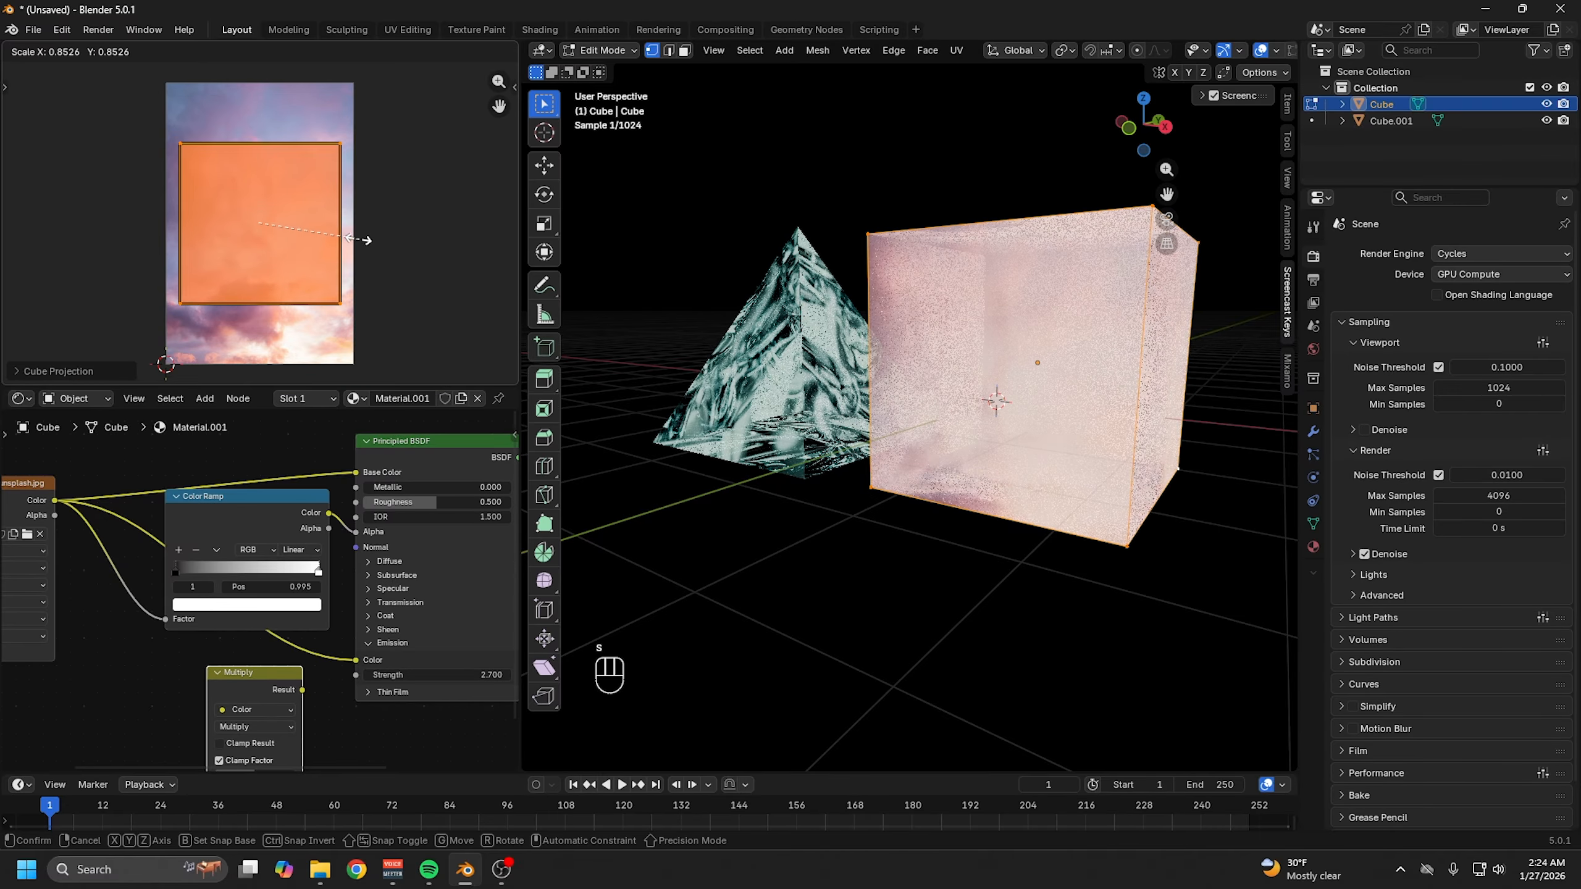
pyautogui.hotkey('ctrl', 'z')
pyautogui.hotkey('ctrl', 'z')
pyautogui.hotkey('ctrl', 'shift', 'z')
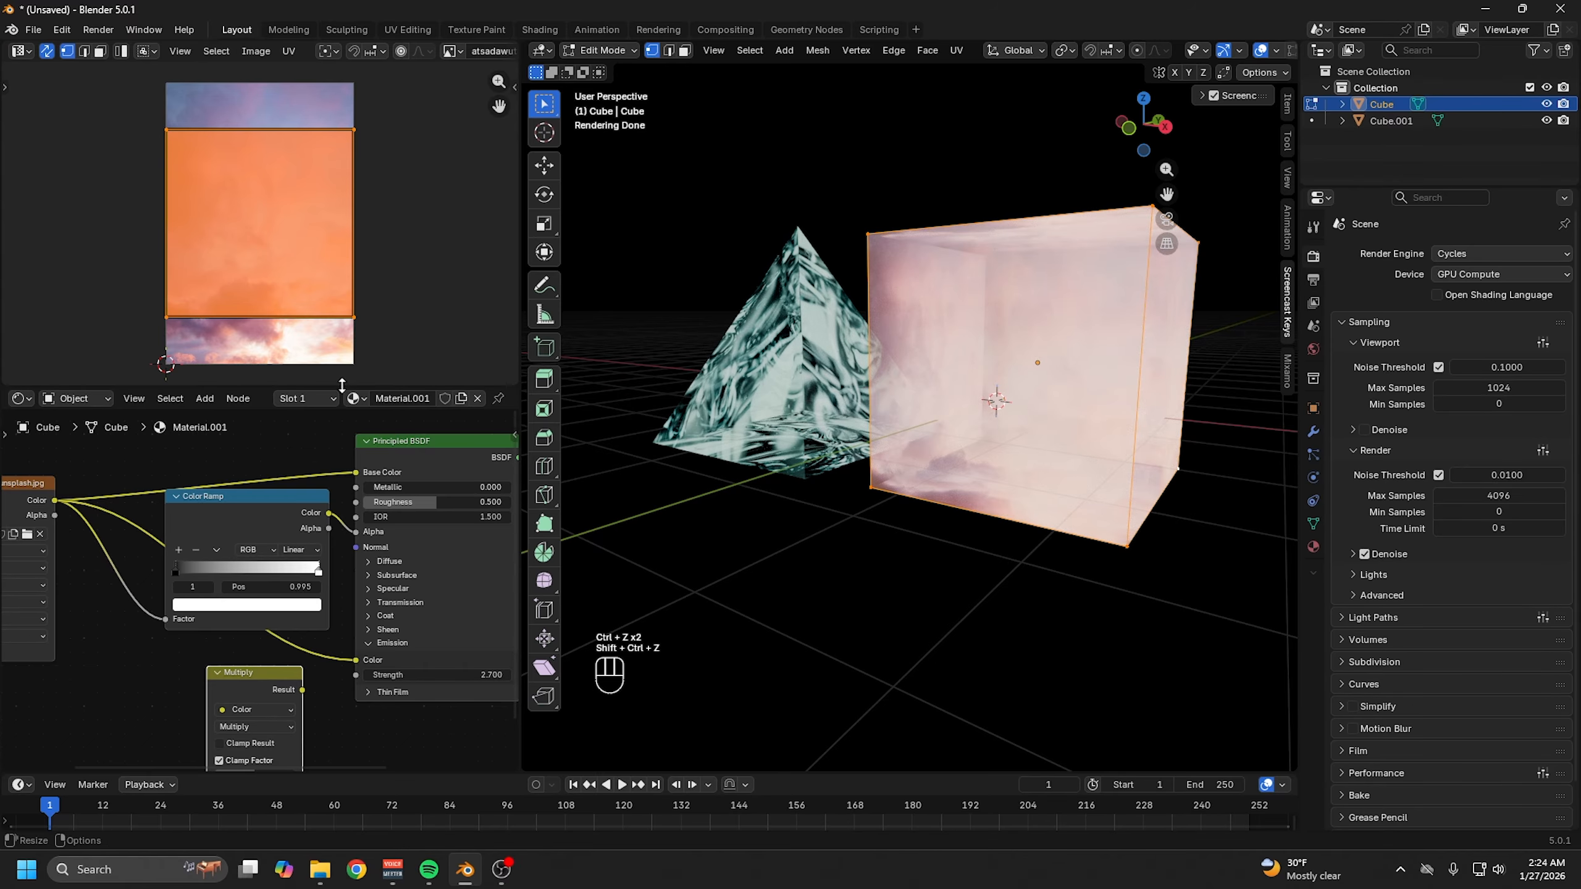
# - Turn the UV Editor area into a Compositor with a new node tree and set the viewport compositor to Always
pyautogui.moveTo(342, 385); pyautogui.dragTo(351, 353)
pyautogui.press('Tab')
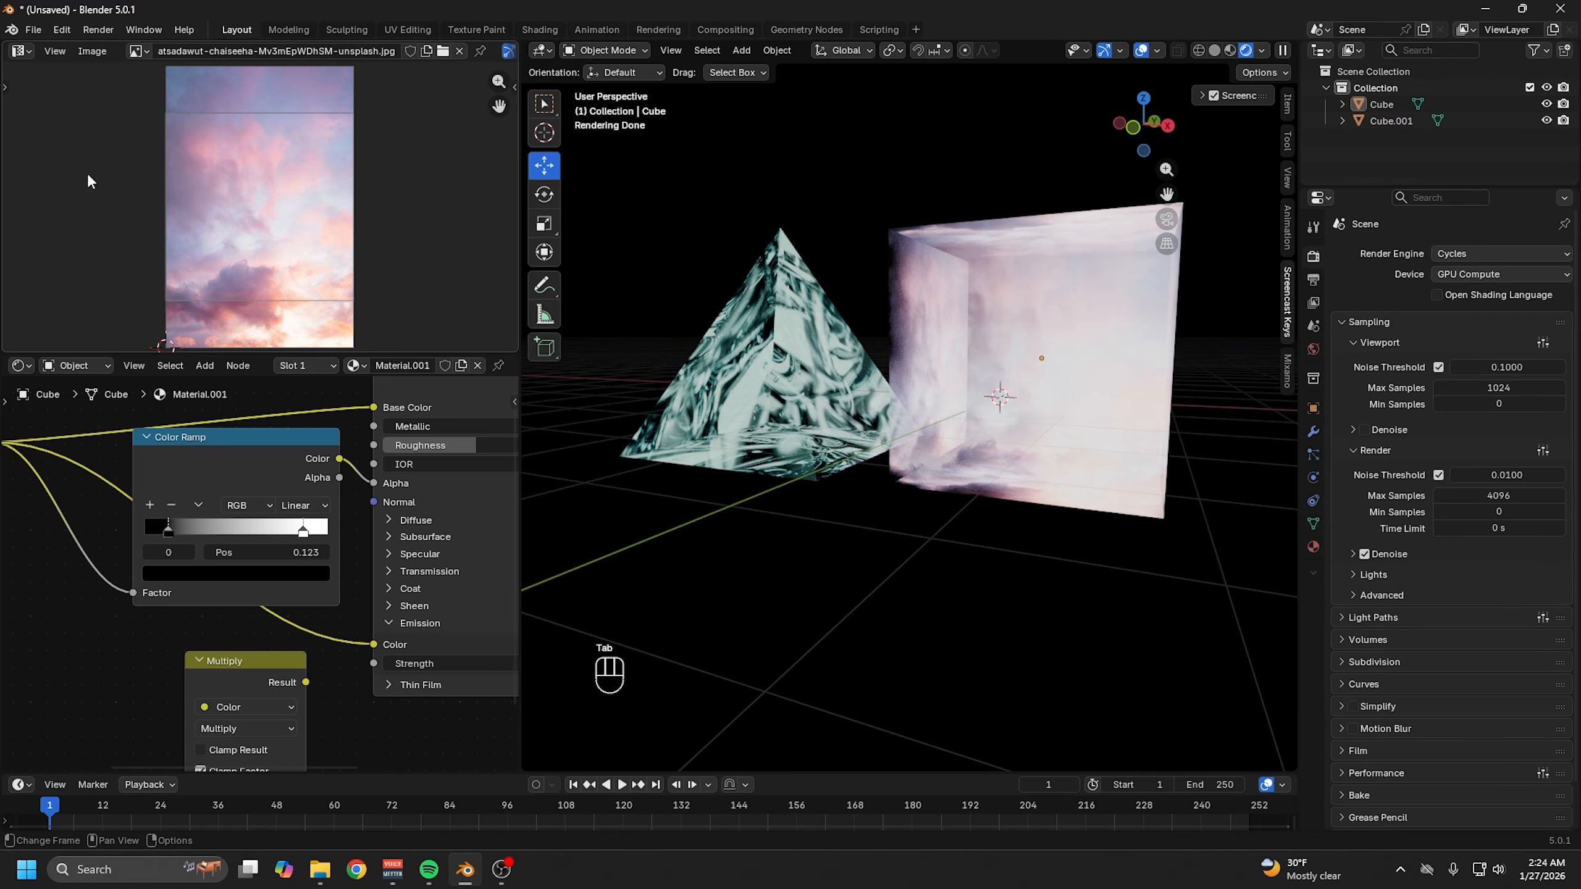
pyautogui.click(29, 52)
pyautogui.click(60, 167)
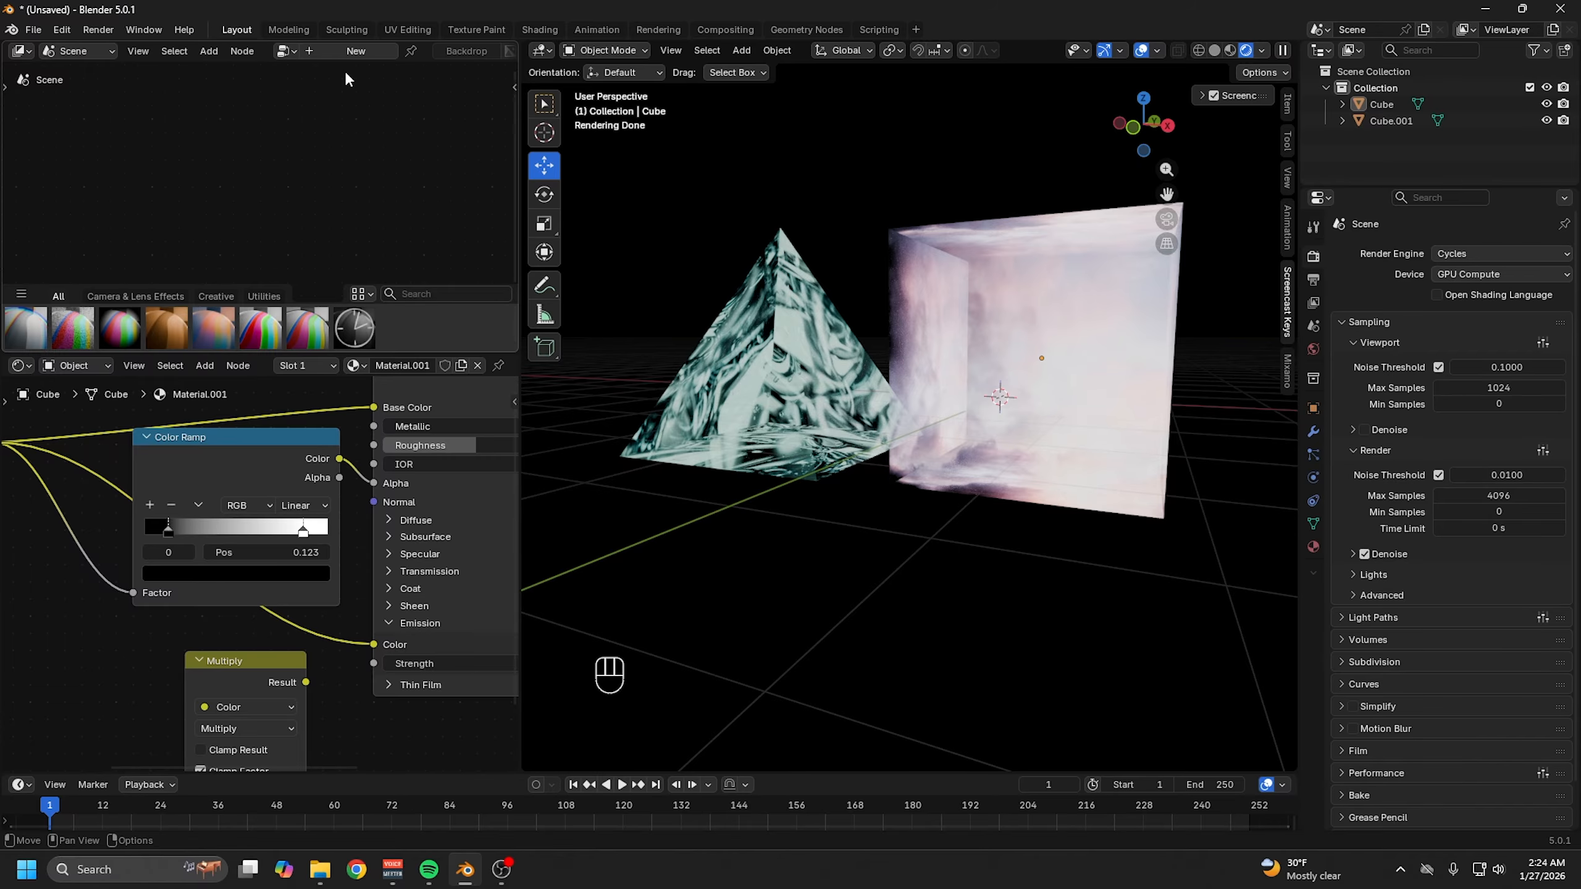
pyautogui.click(360, 52)
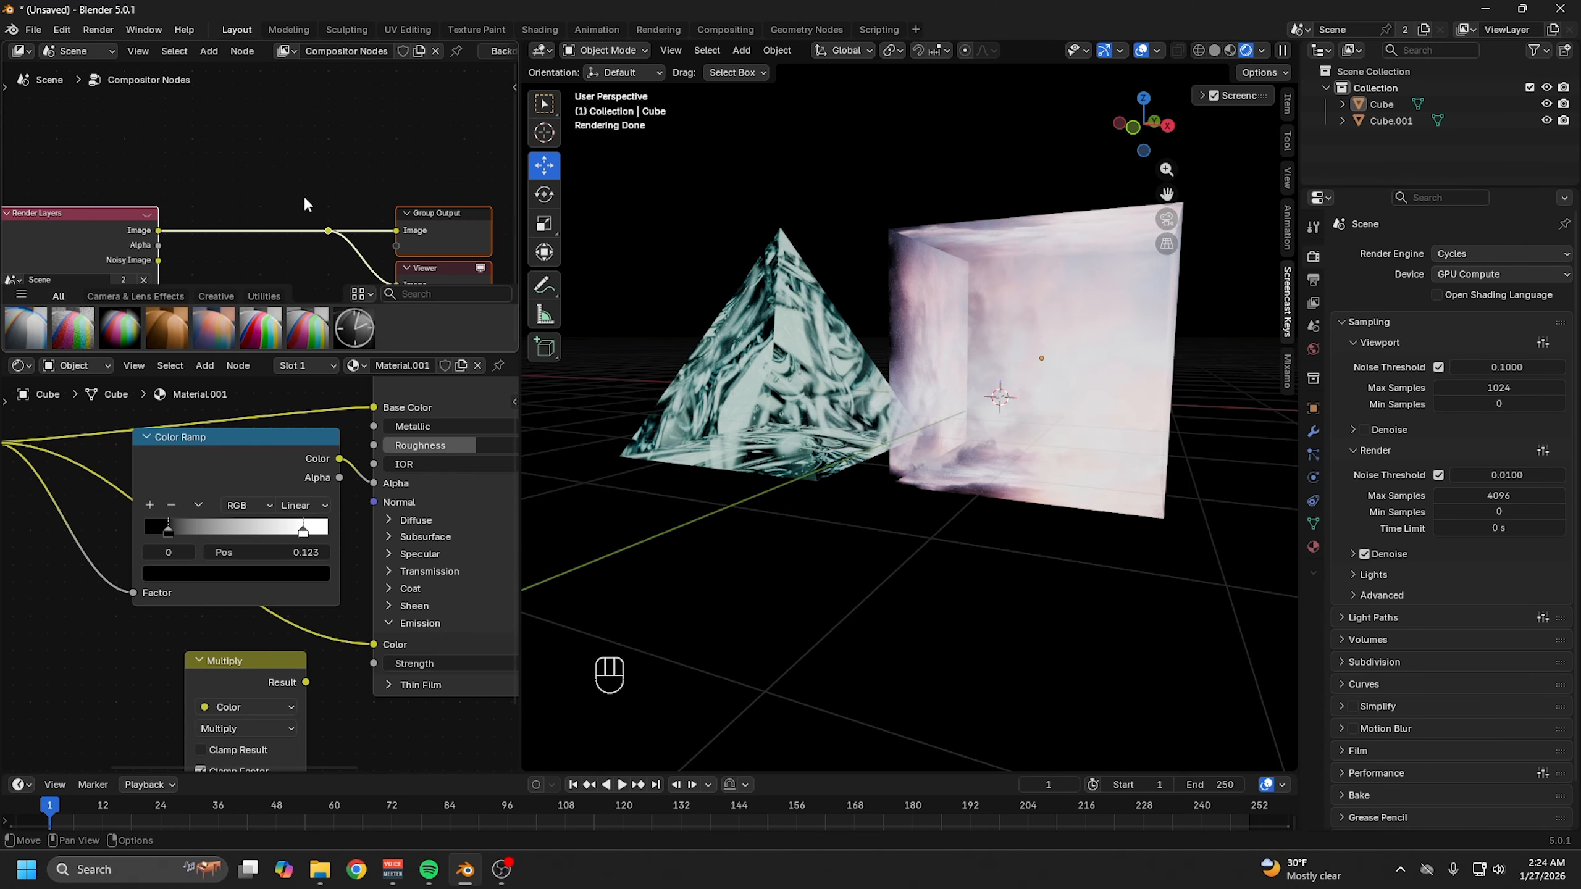
pyautogui.click(1261, 50)
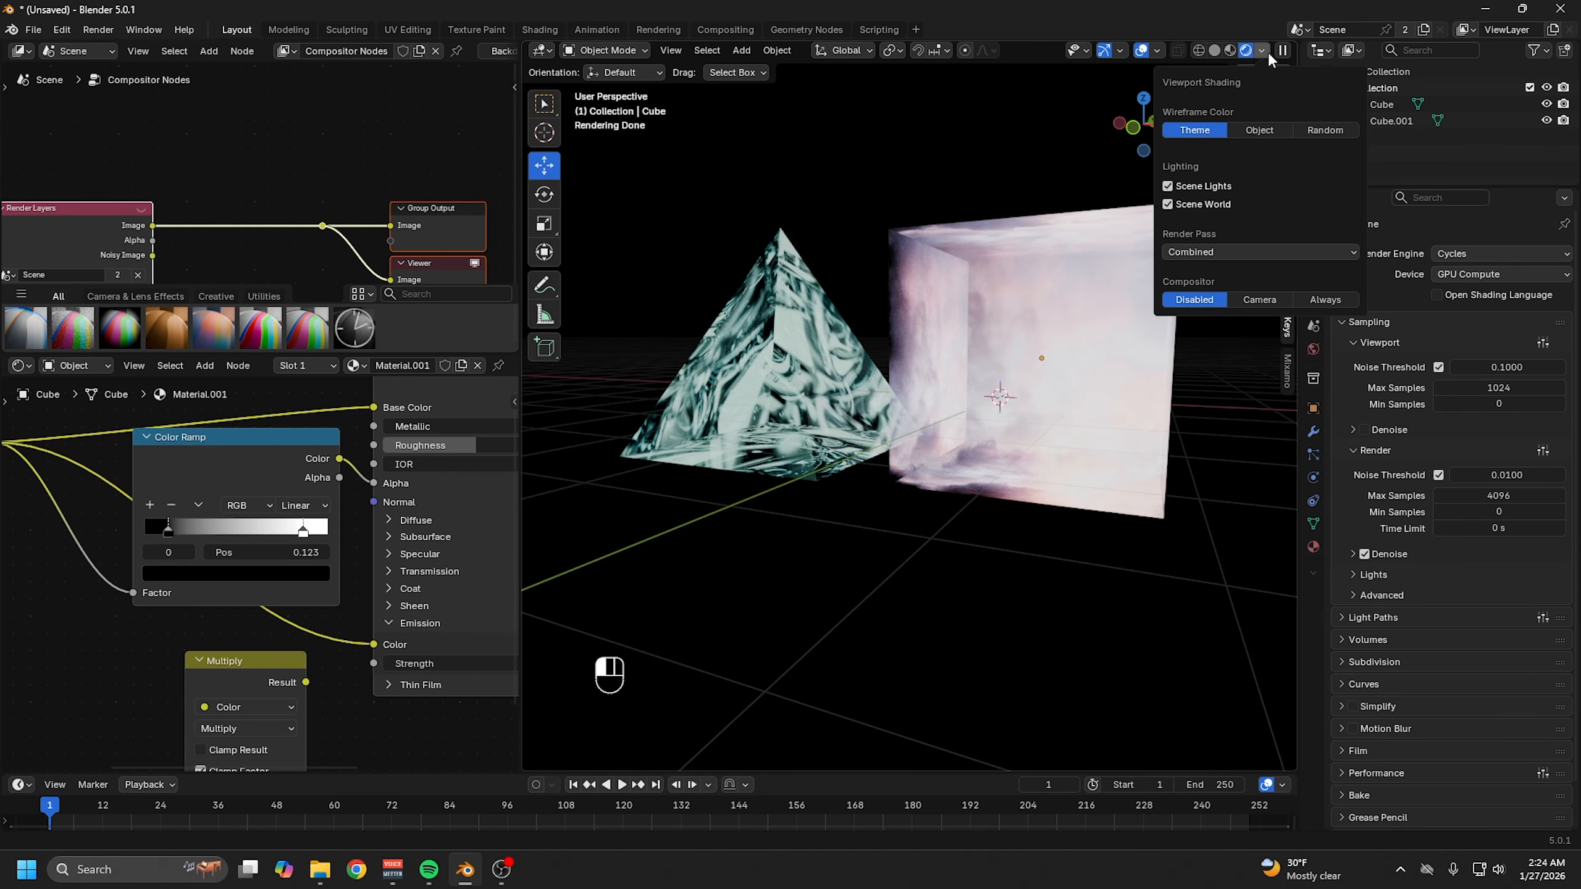
pyautogui.click(1324, 299)
# - Add a camera and frame the pyramid and cube in its view
pyautogui.hotkey('shift', 'a')
pyautogui.click(771, 765)
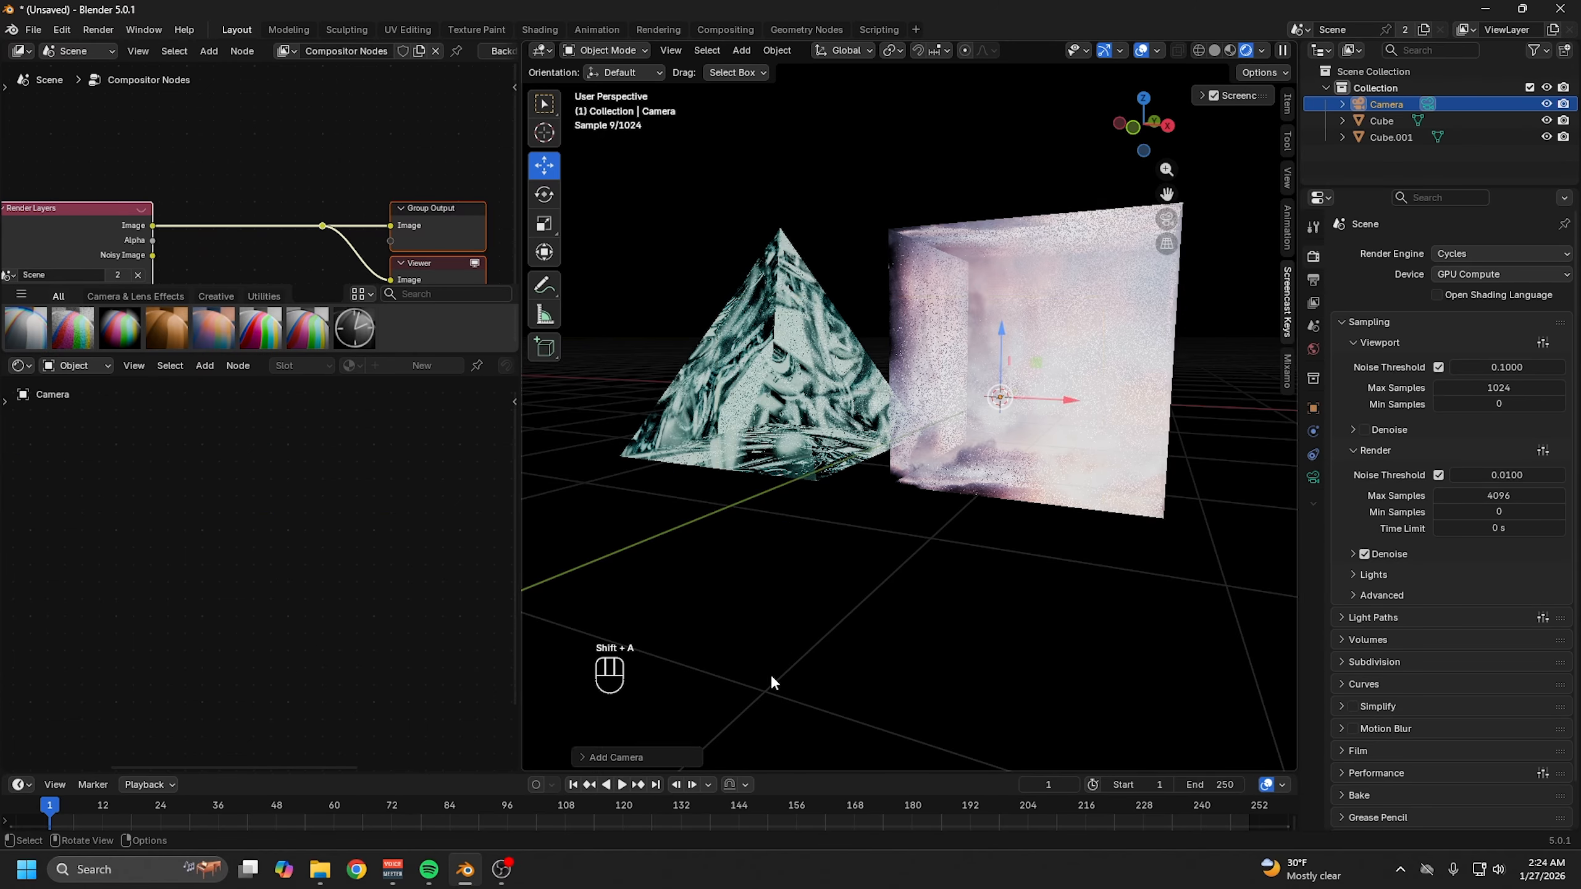
pyautogui.press('KP_0')
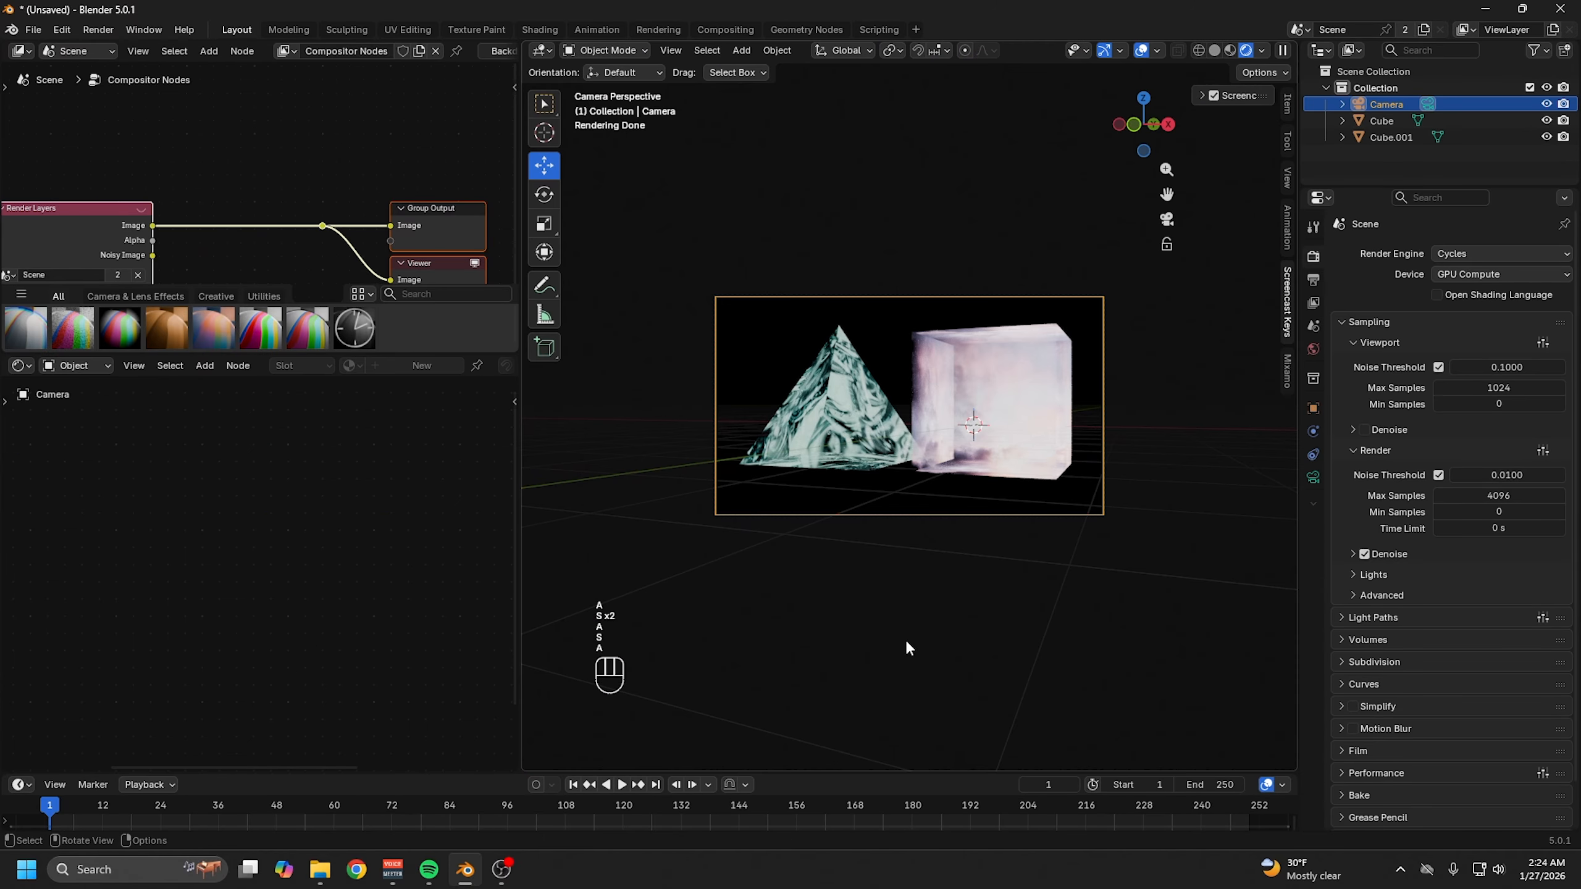
pyautogui.click(906, 642)
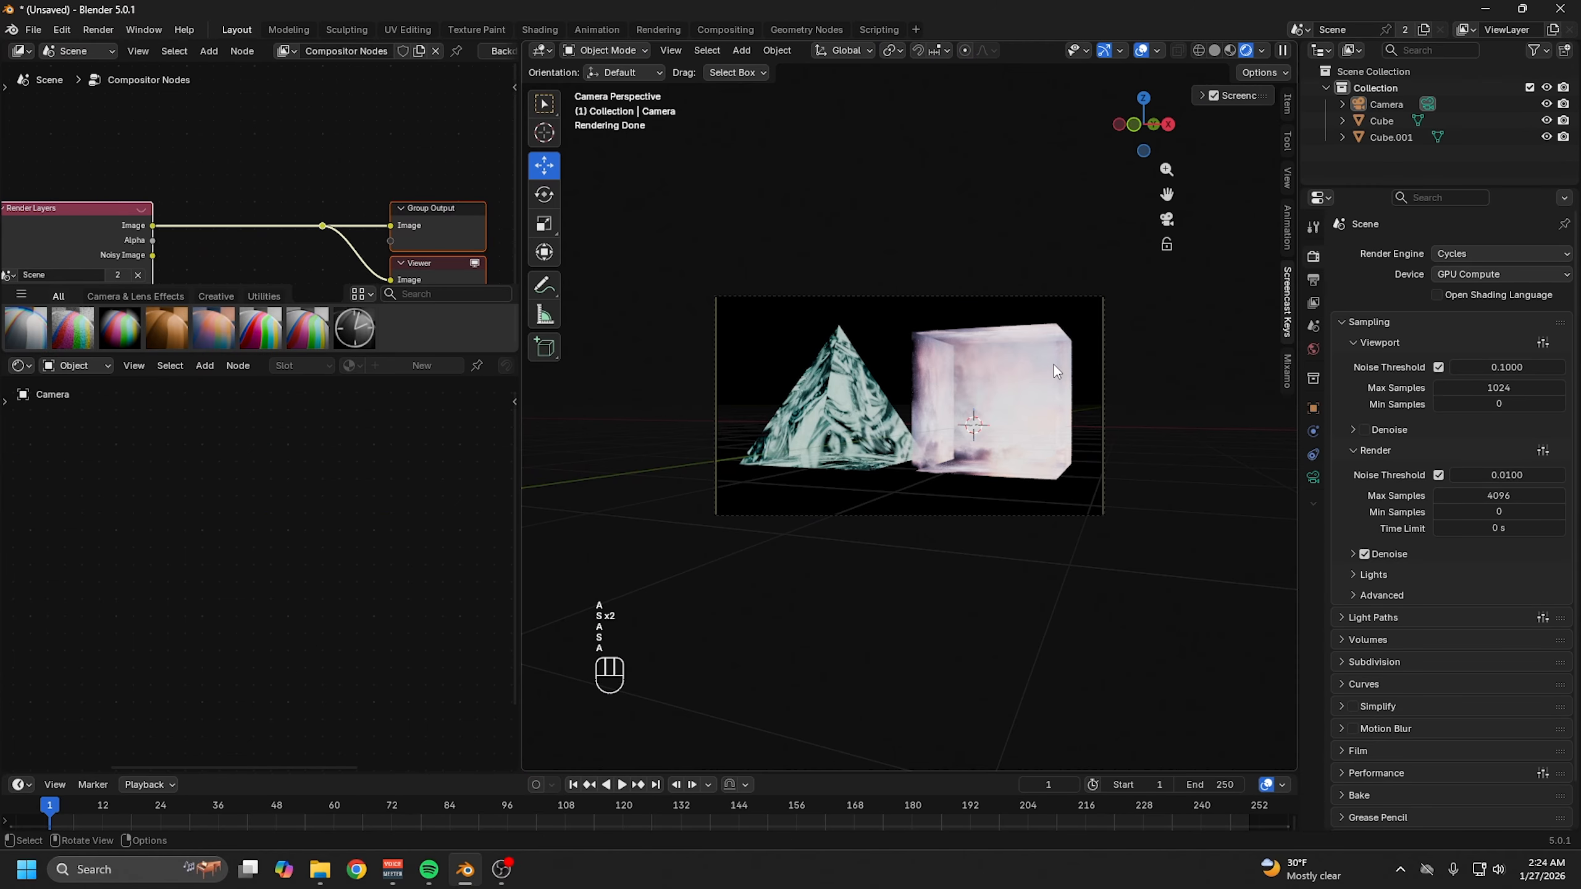
# - Insert a Bloom Glare node after Render Layers, feeding both the Group Output and the Viewer
pyautogui.click(1261, 50)
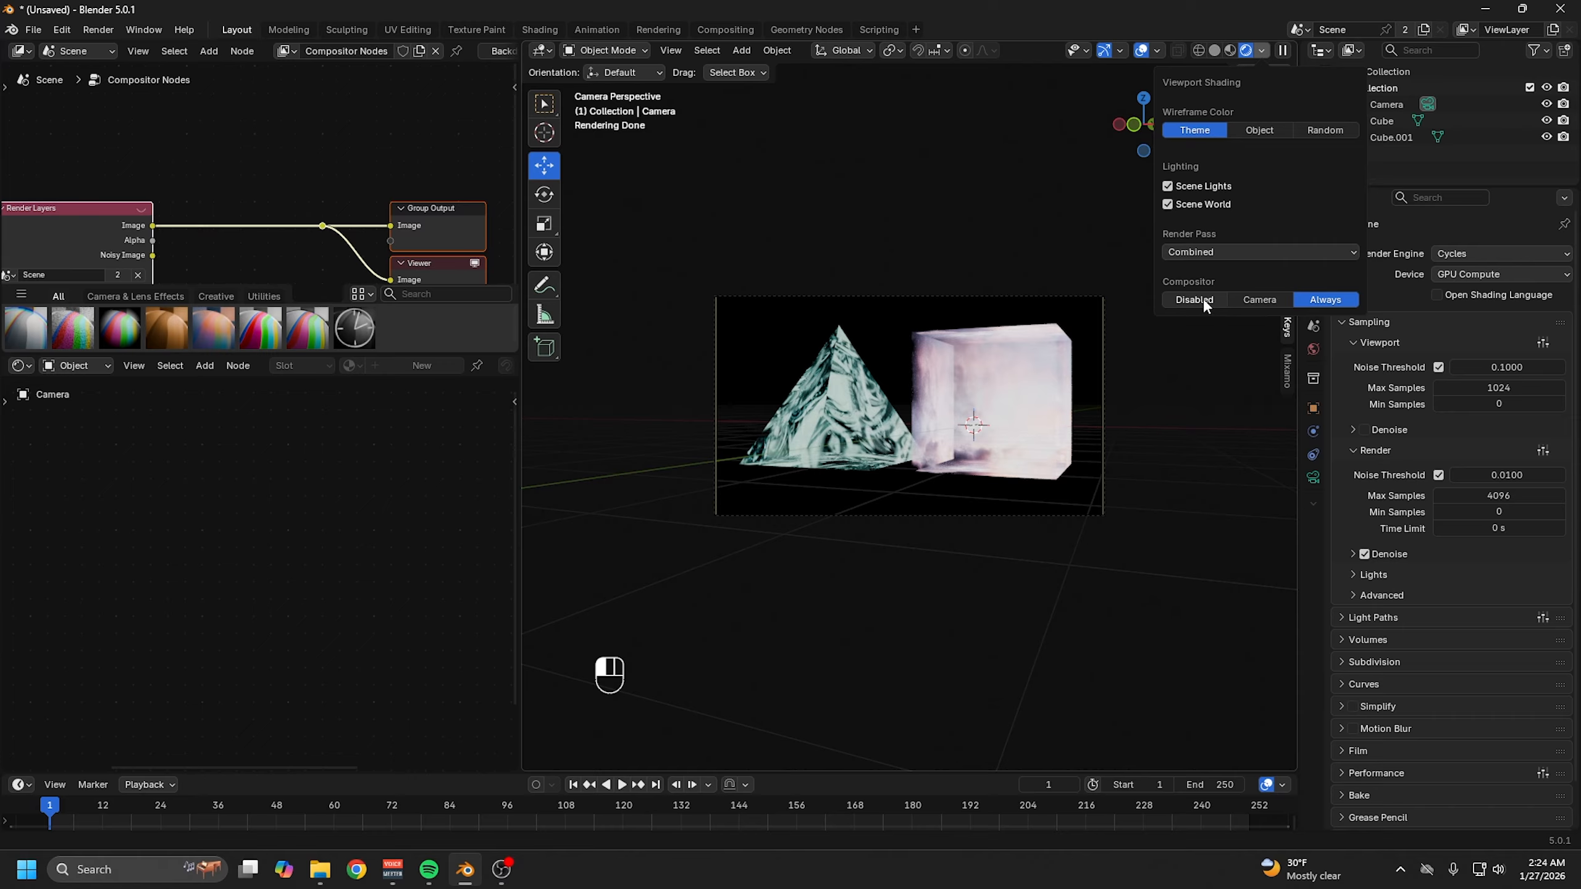
pyautogui.click(429, 195)
pyautogui.moveTo(312, 203); pyautogui.dragTo(342, 179, button='middle')
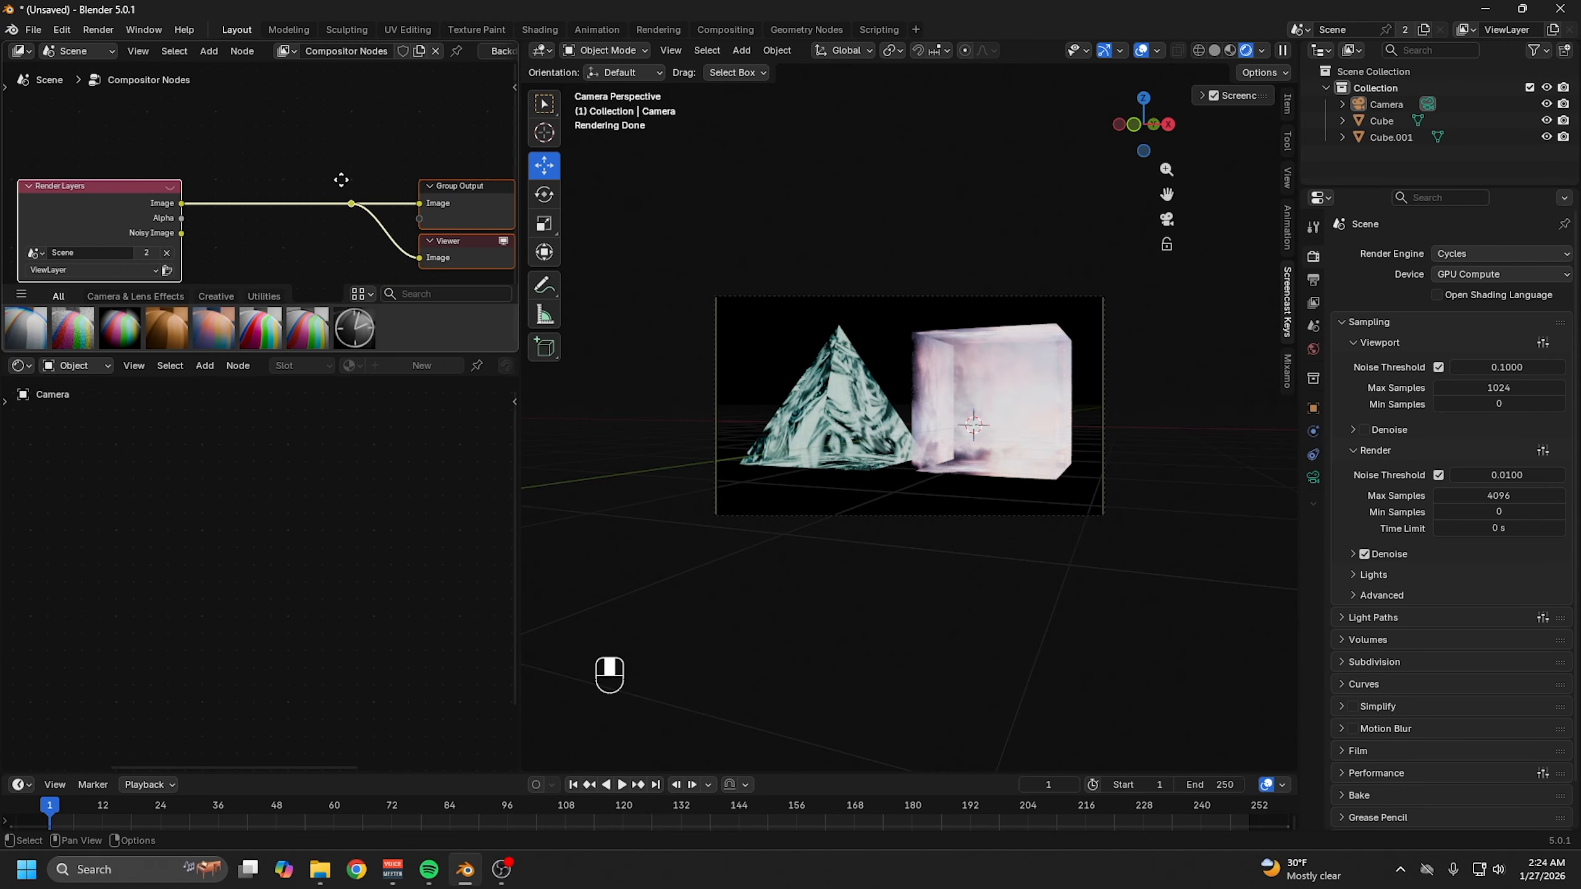
pyautogui.click(958, 386)
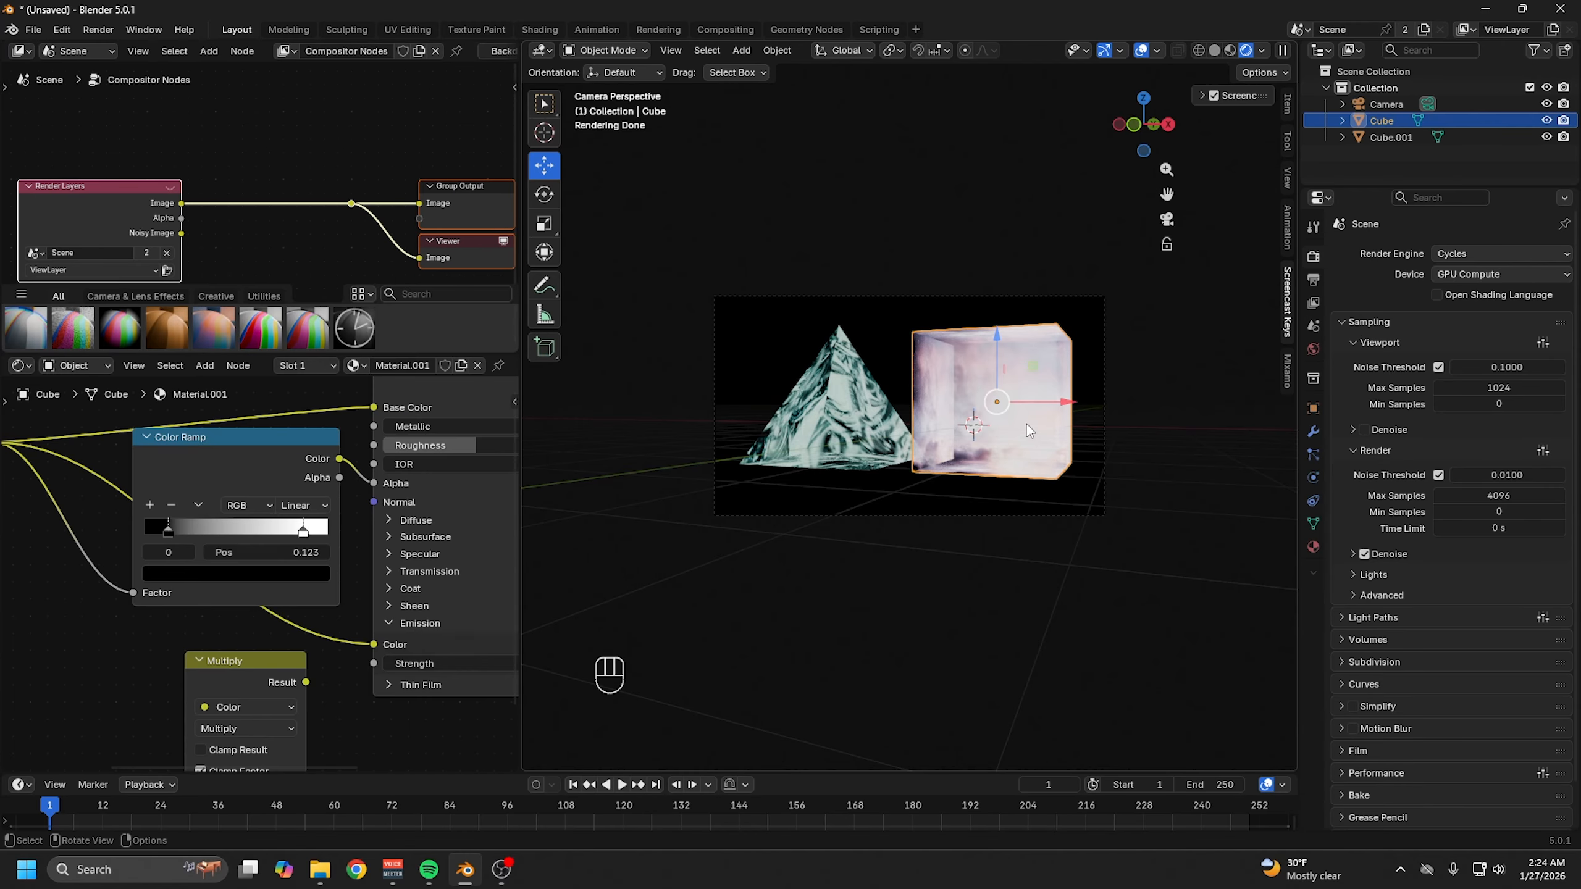
pyautogui.click(344, 175)
pyautogui.hotkey('shift', 'a')
pyautogui.click(290, 154)
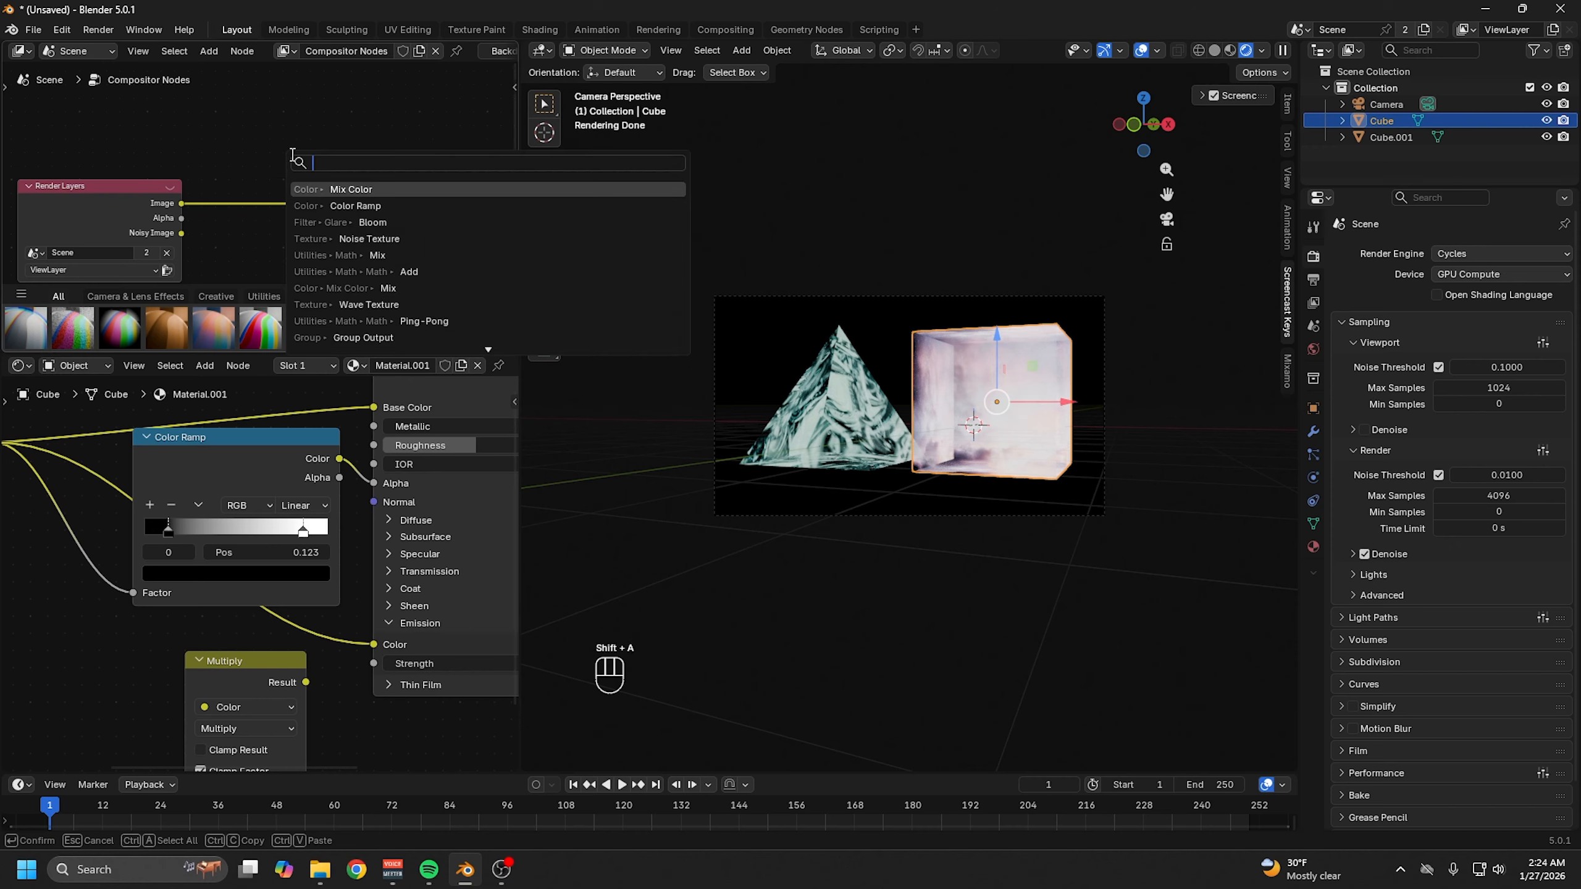
pyautogui.write('bloo')
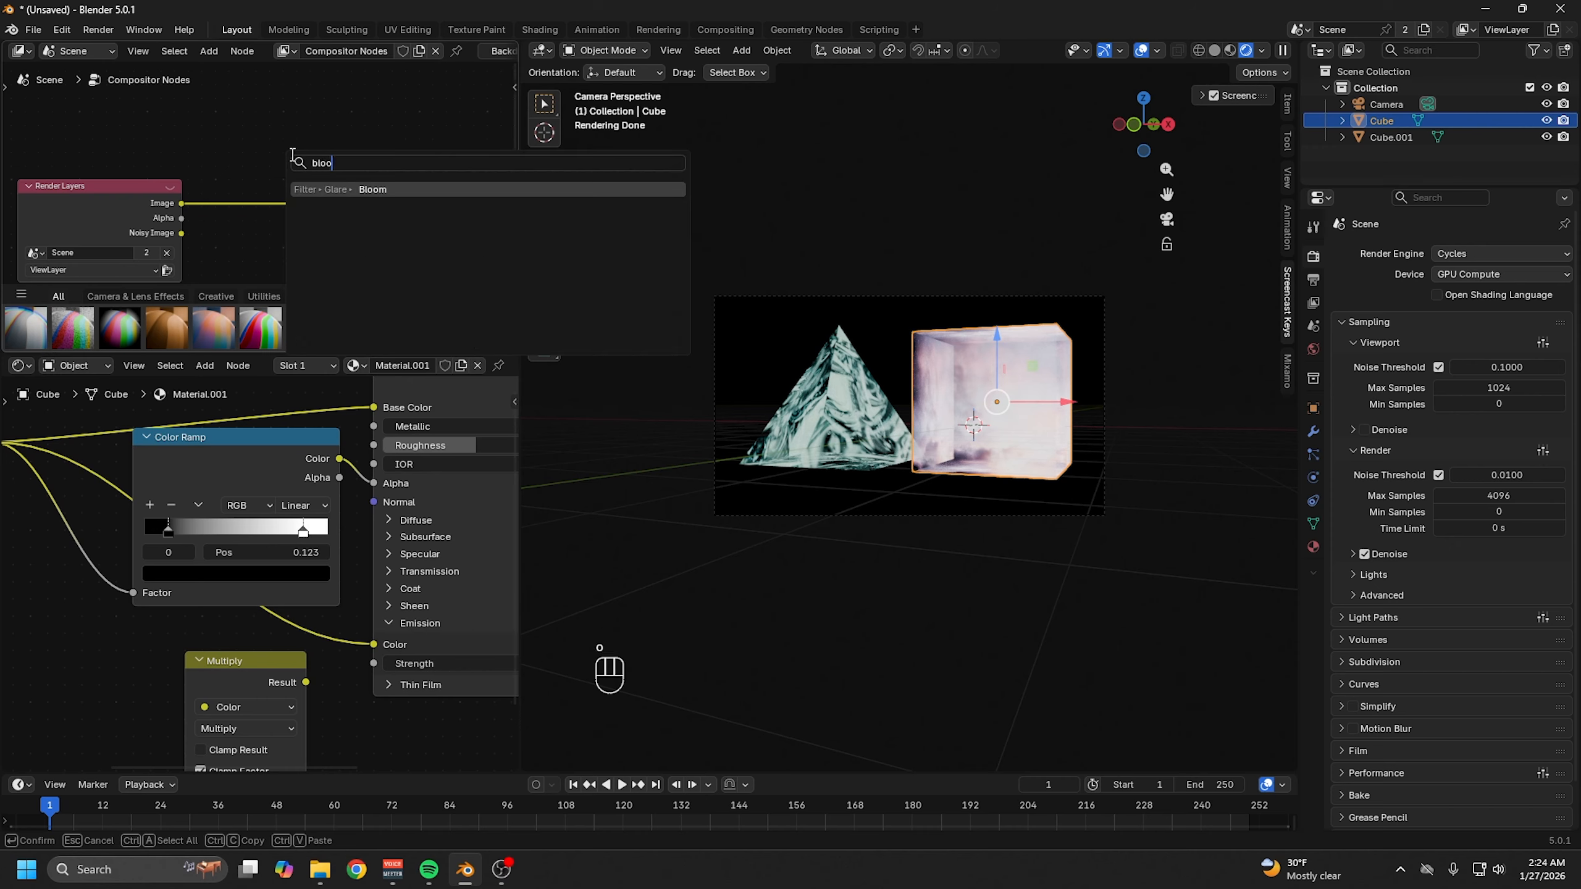
pyautogui.click(408, 191)
pyautogui.click(268, 198)
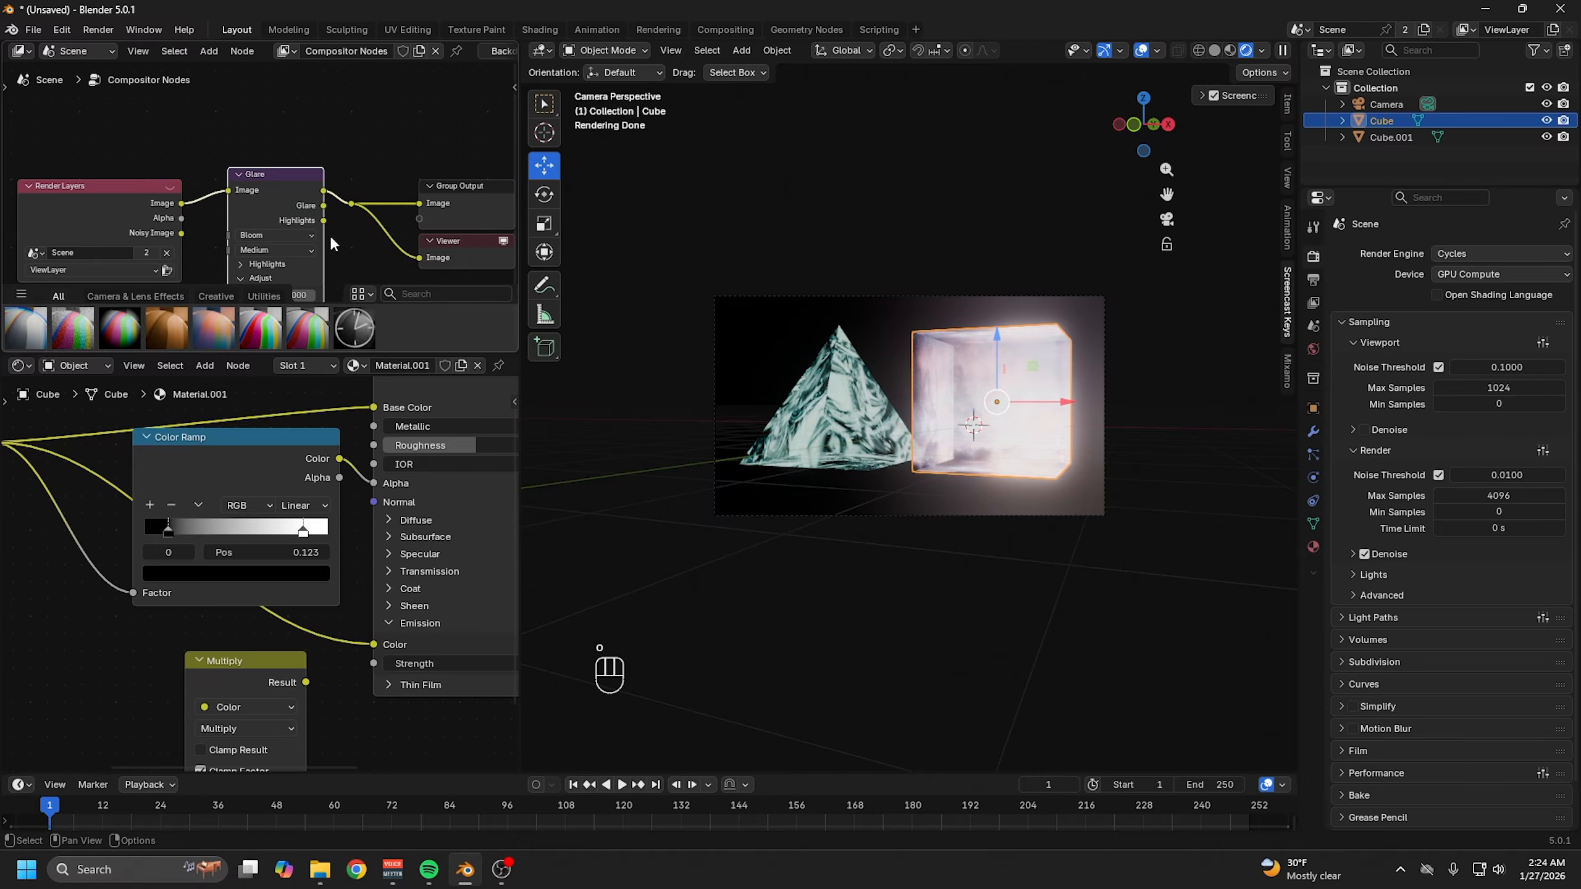
# - Set the Bloom Glare node's strength to 0.575
pyautogui.scroll(3, 922, 421)
pyautogui.moveTo(318, 271); pyautogui.dragTo(312, 165, button='middle')
pyautogui.moveTo(286, 188); pyautogui.dragTo(252, 189)
# - Try the cube's Color Ramp black stop at 0.273 and undo the change
pyautogui.moveTo(166, 531); pyautogui.dragTo(185, 534)
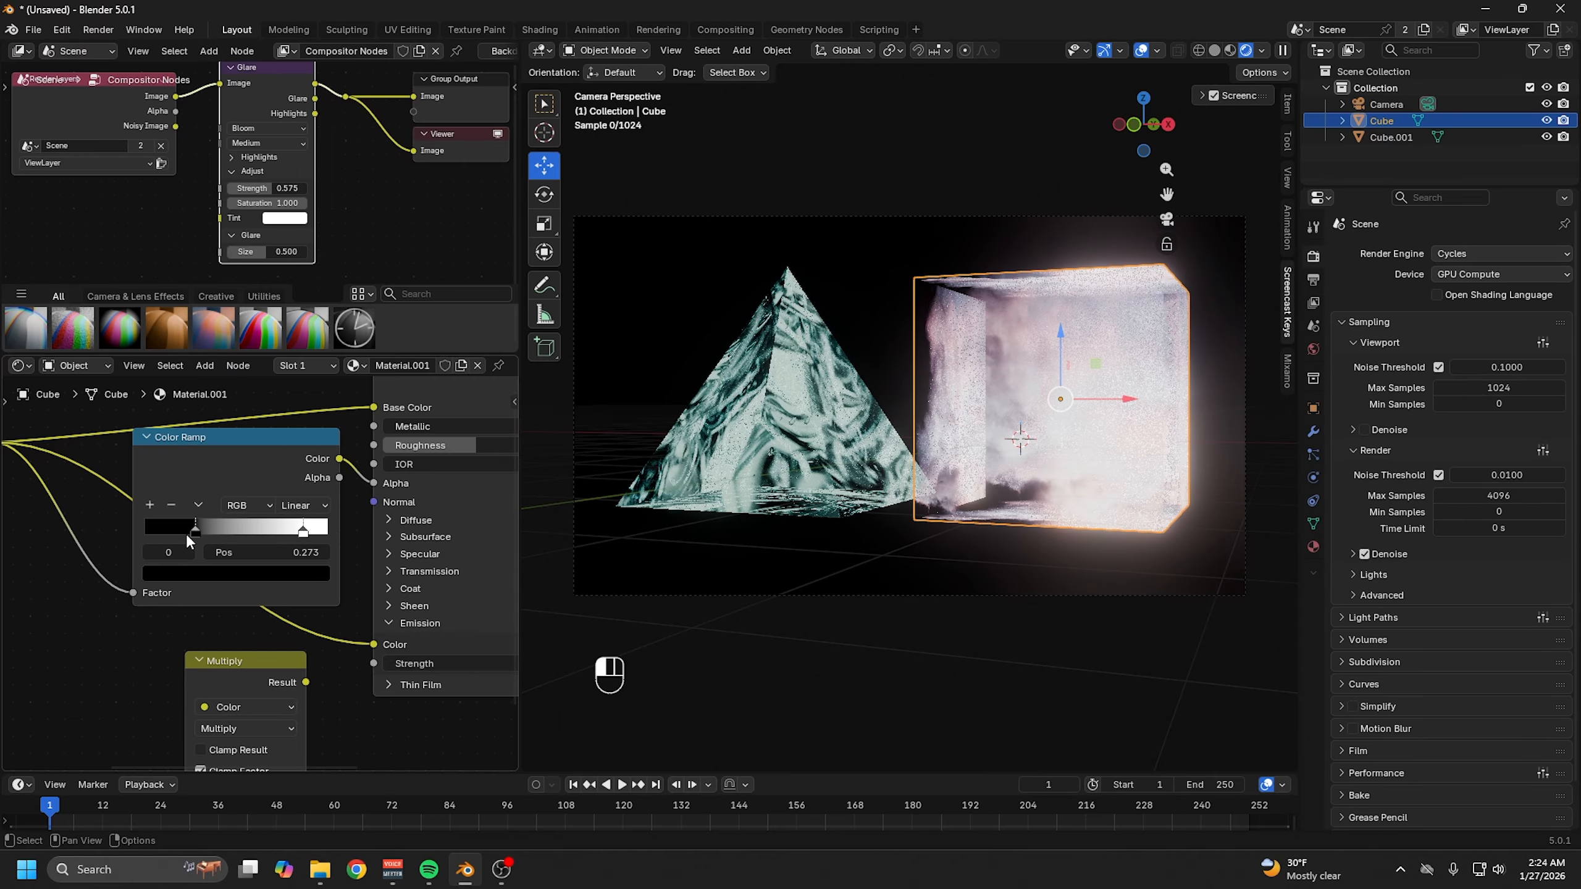
pyautogui.hotkey('ctrl', 'z')
# - Select the pyramid and walk the camera back so both shapes fit within the frame
pyautogui.click(734, 454)
pyautogui.hotkey('shift', 'f')
pyautogui.press('w')
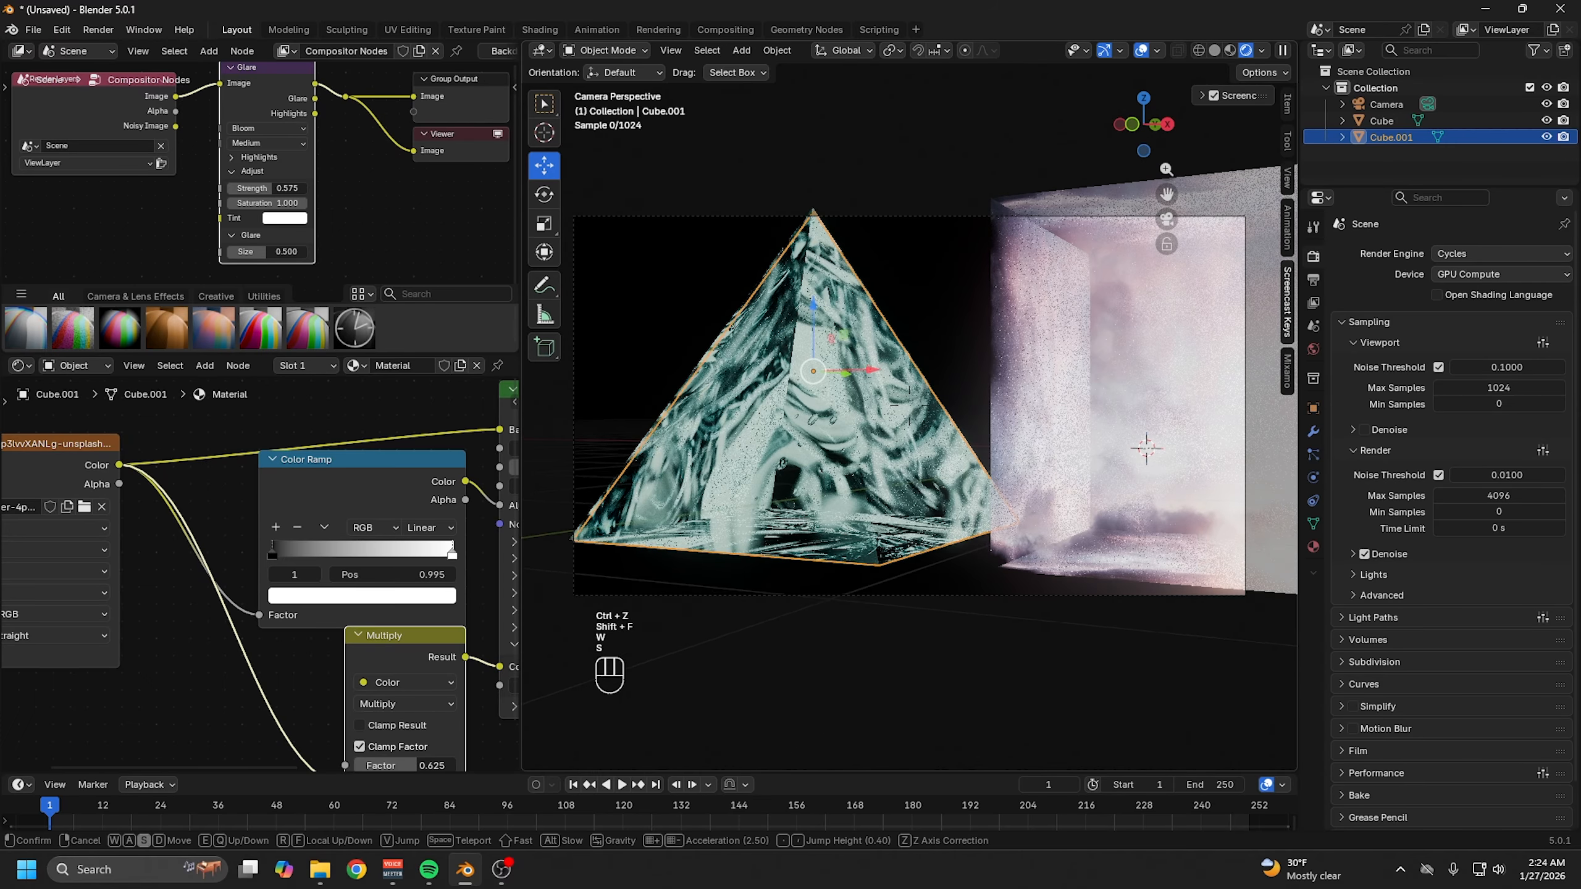
pyautogui.press('s')
pyautogui.press('s')
pyautogui.press('s')
pyautogui.press('s')
pyautogui.press('s')
pyautogui.click(910, 405)
# - Raise the pyramid material's emission strength and review both glowing shapes through the camera
pyautogui.moveTo(265, 697); pyautogui.dragTo(91, 654, button='middle')
pyautogui.moveTo(404, 643); pyautogui.dragTo(468, 643)
pyautogui.scroll(-1, 1062, 288)
pyautogui.hotkey('shift', 'f')
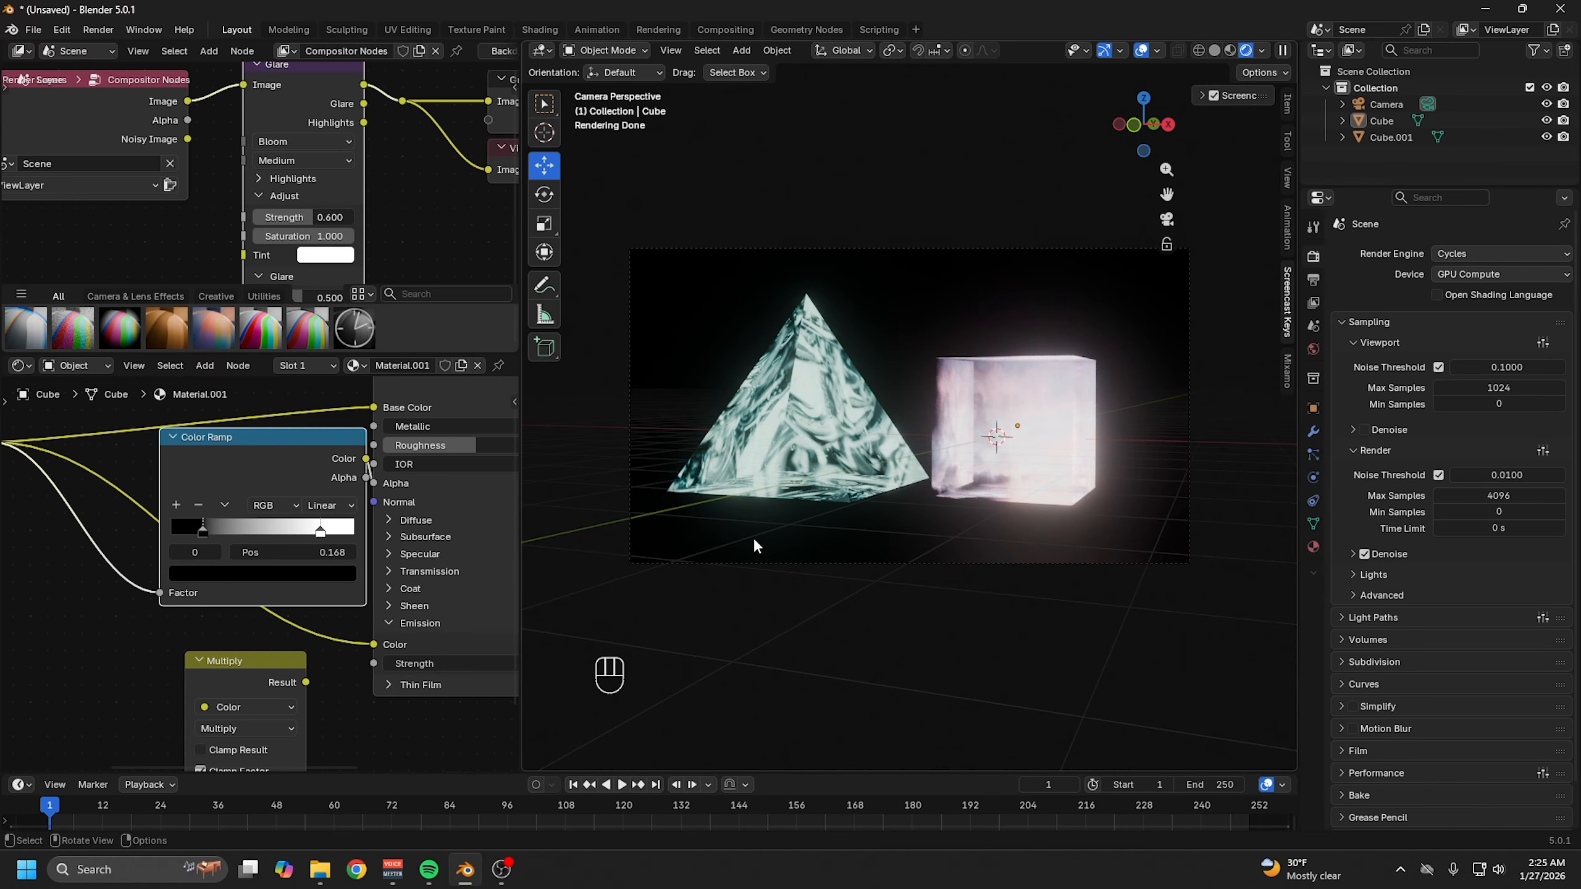
pyautogui.scroll(2, 928, 420)
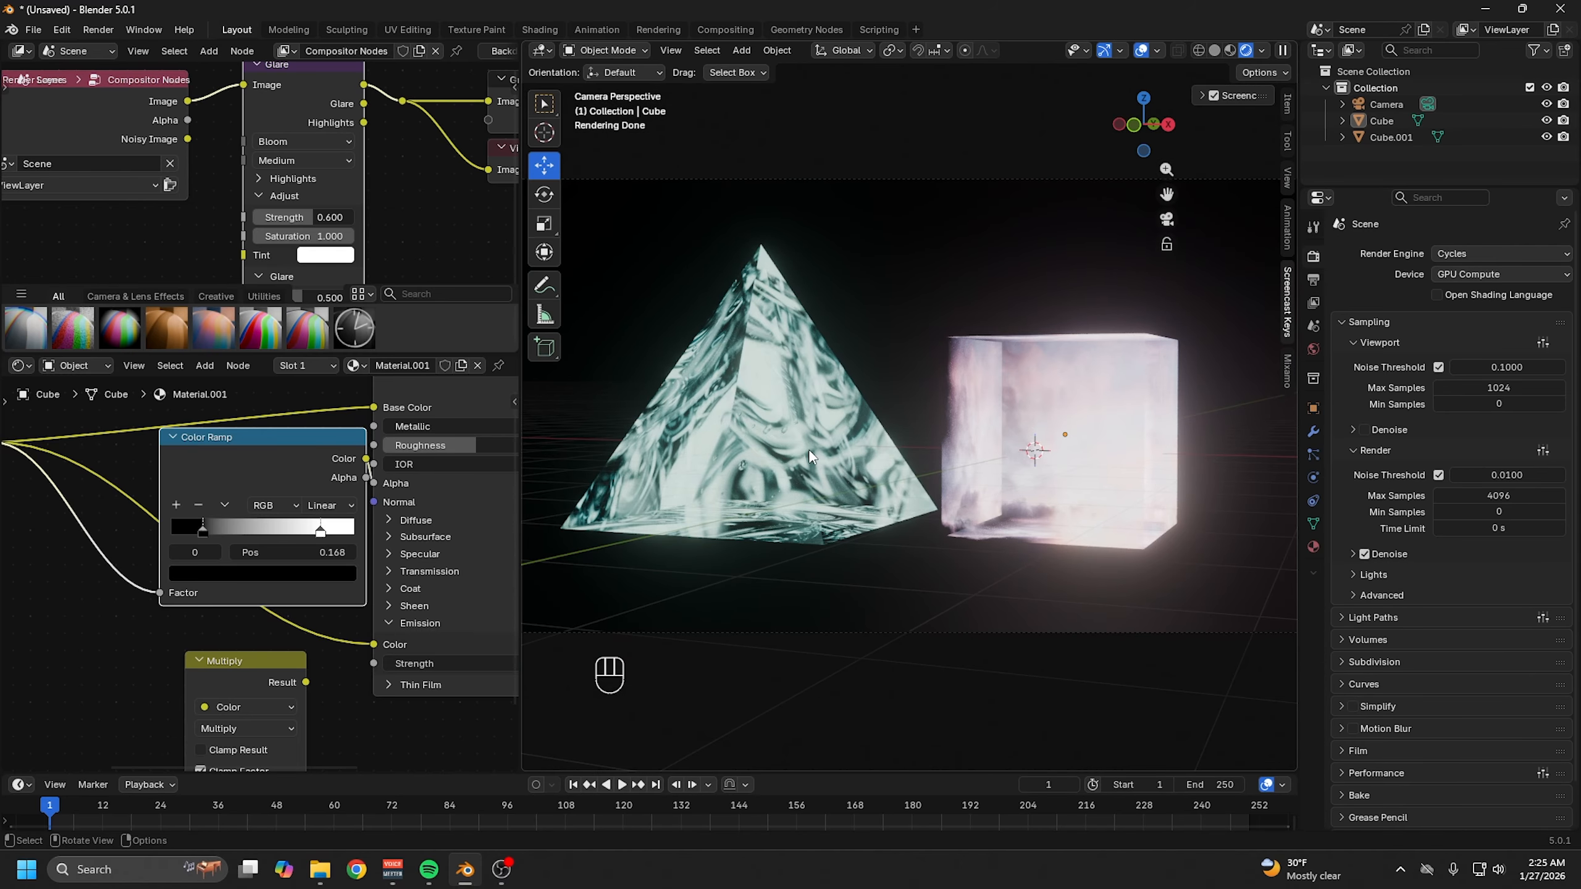
pyautogui.scroll(-1, 944, 442)
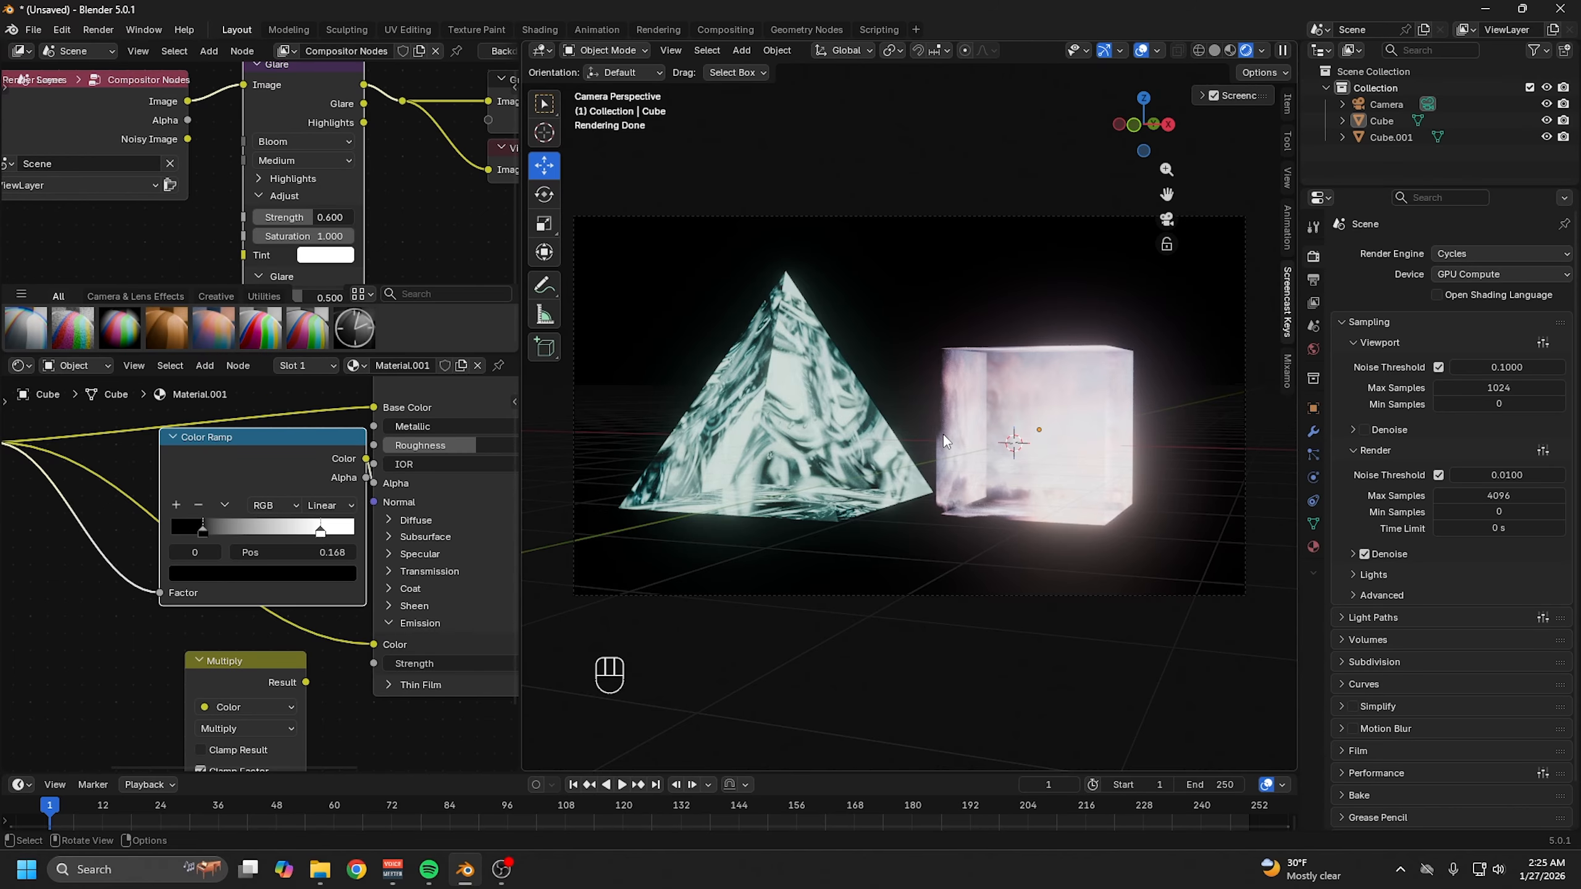